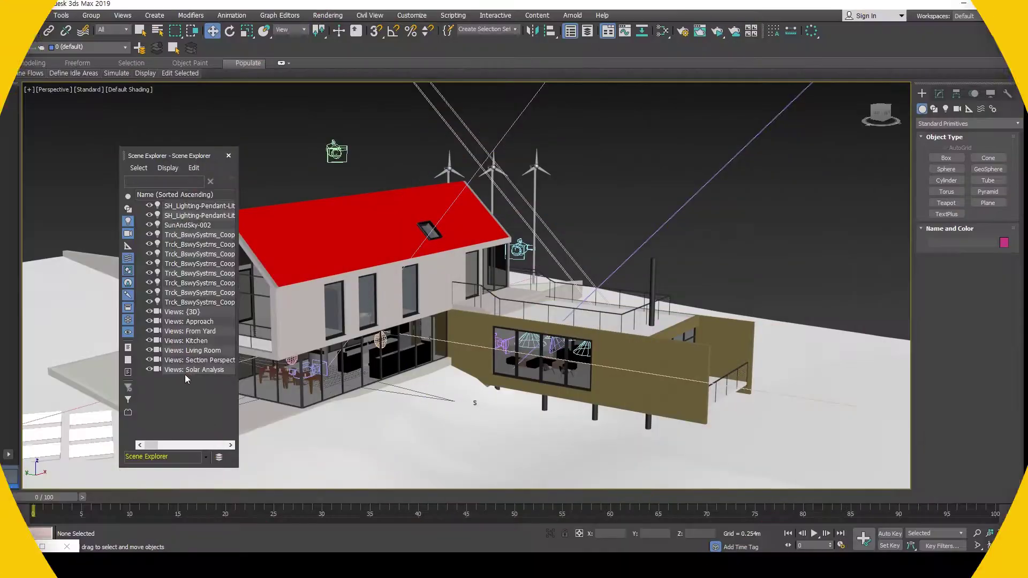
Delete SunAndSky-002 and the SH_Lighting pendant lights from the Scene Explorer.
click(197, 292)
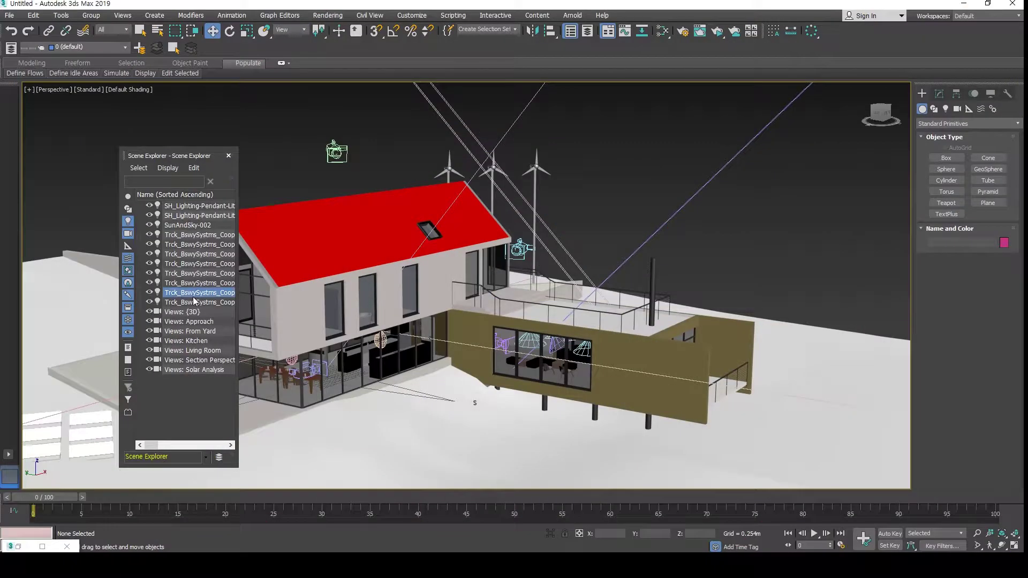
click(196, 273)
click(202, 235)
click(200, 225)
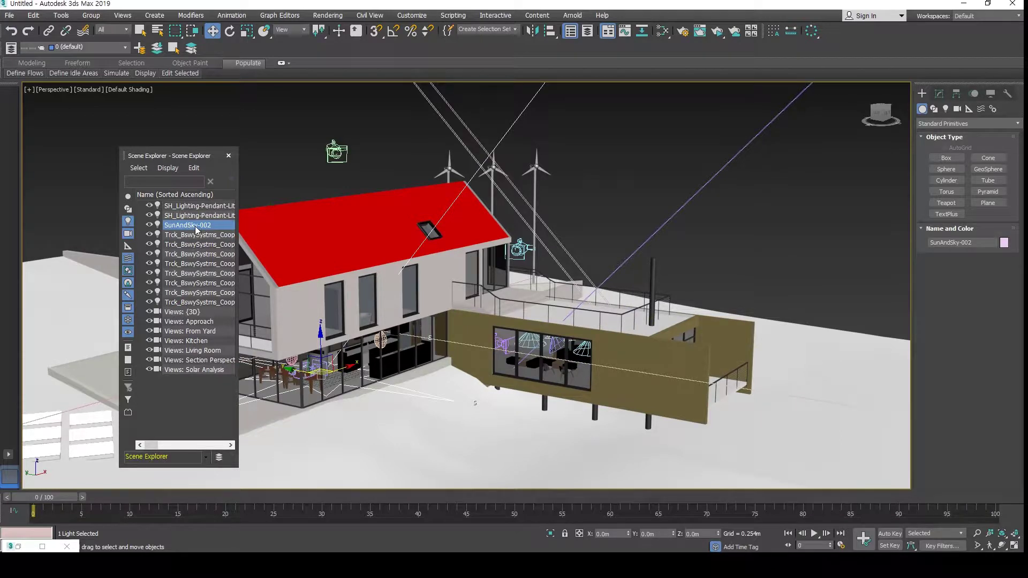
click(200, 208)
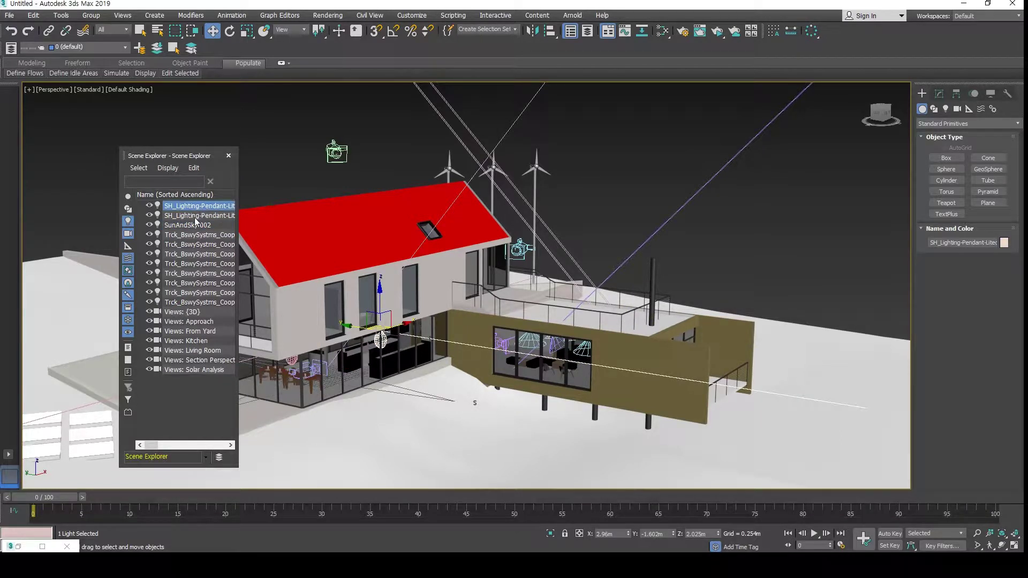
shift+click(193, 226)
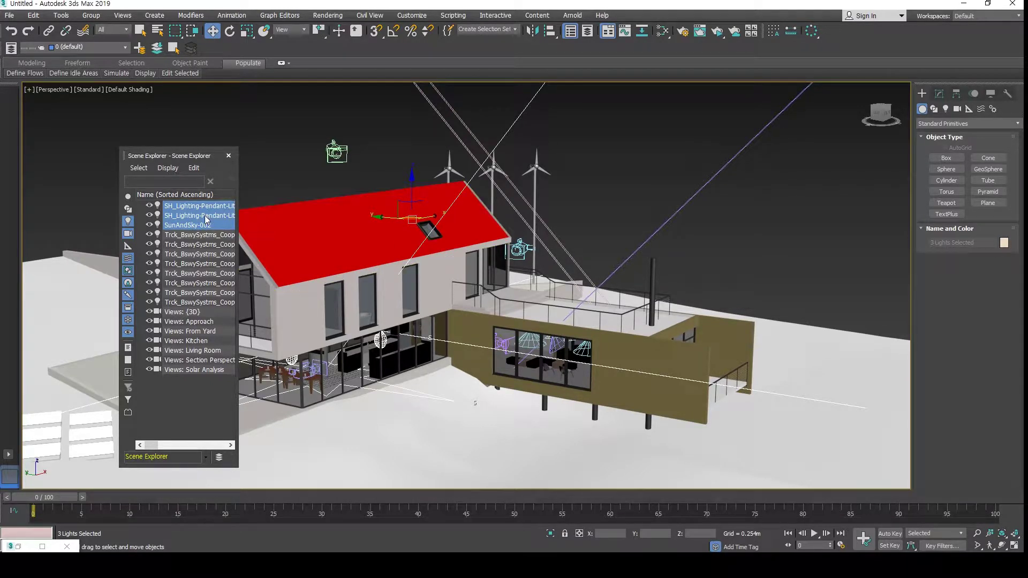
key(Delete)
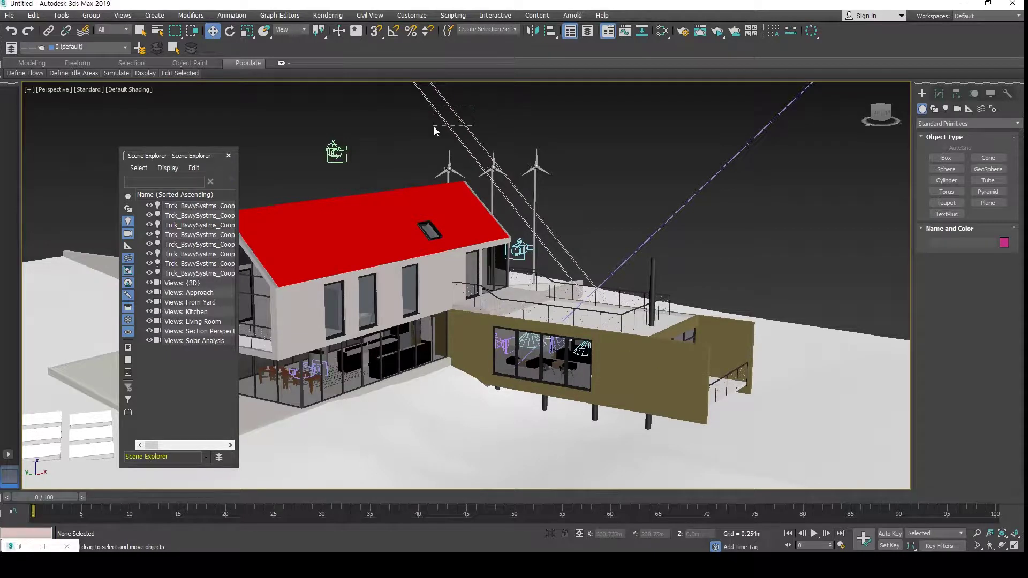
Delete the three track lights above the house.
drag(476, 111, 433, 130)
scroll(432, 130, down, 1)
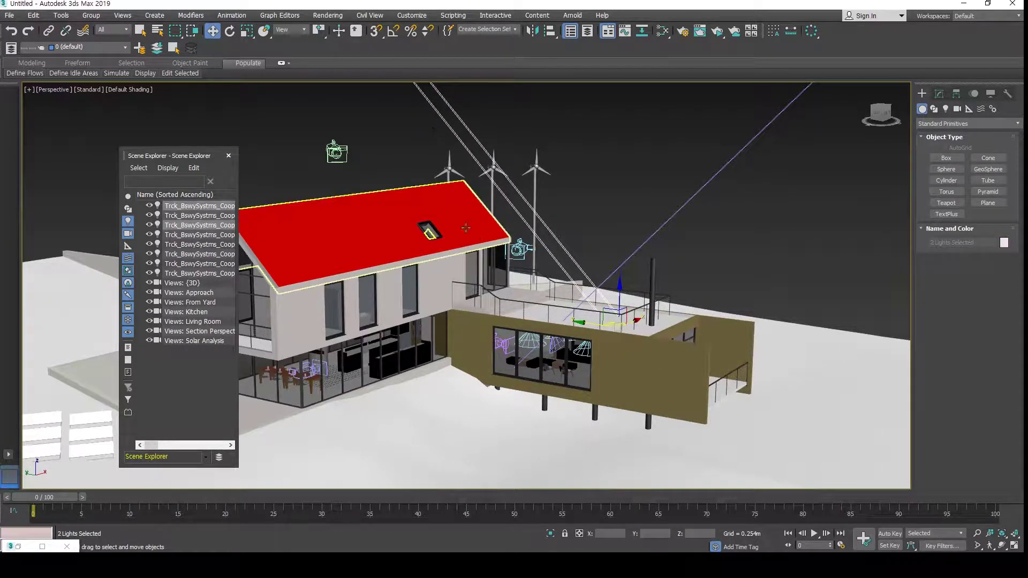
scroll(535, 161, down, 2)
ctrl+click(630, 193)
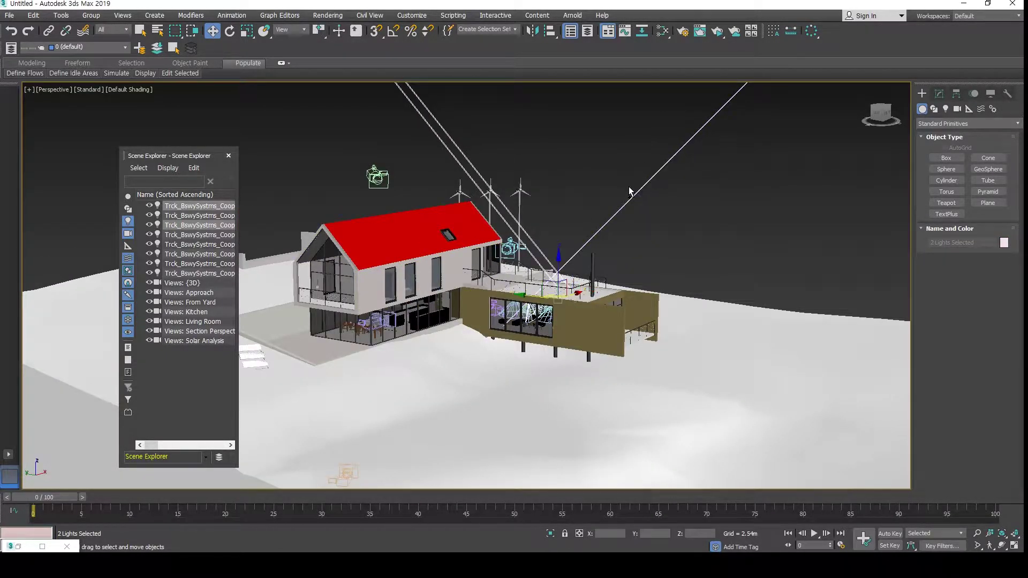
key(Delete)
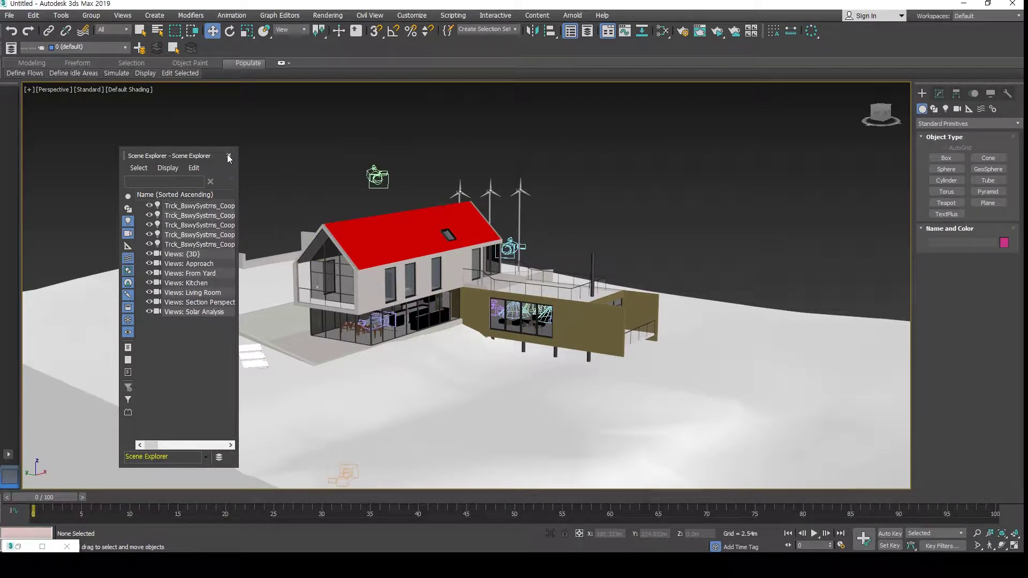
Filter the Scene Explorer to list only geometry objects.
click(129, 196)
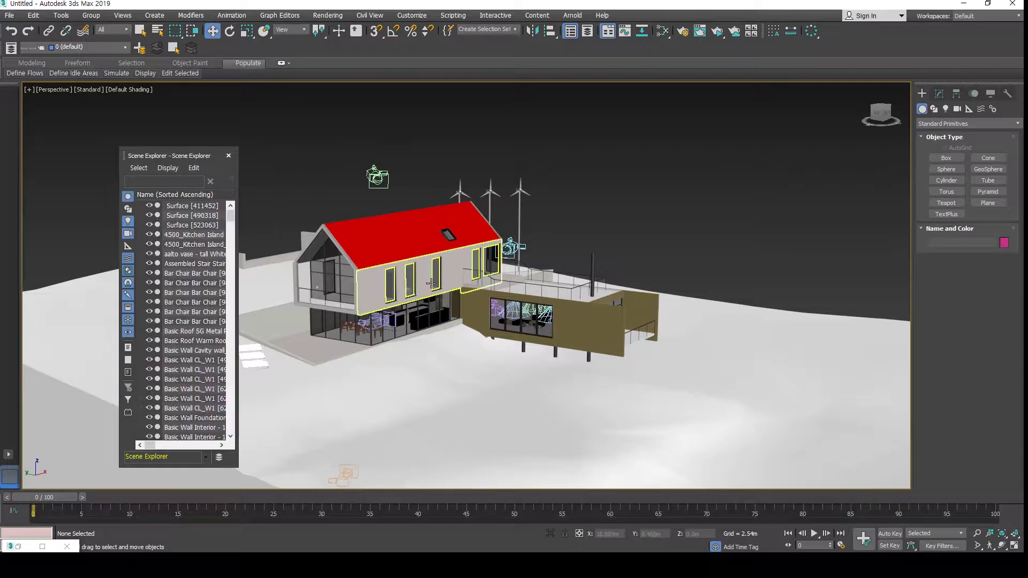
scroll(372, 242, up, 2)
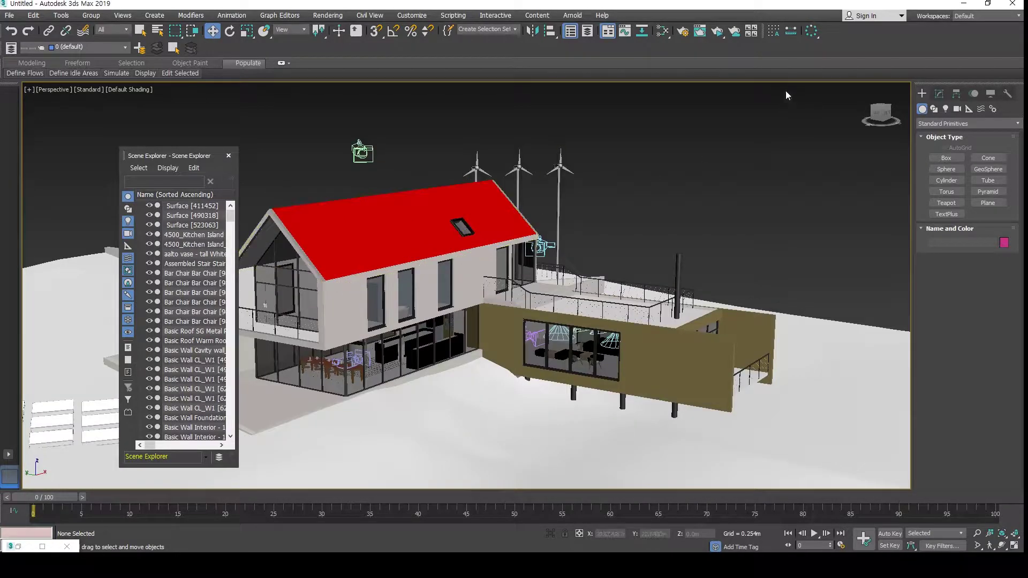
click(720, 33)
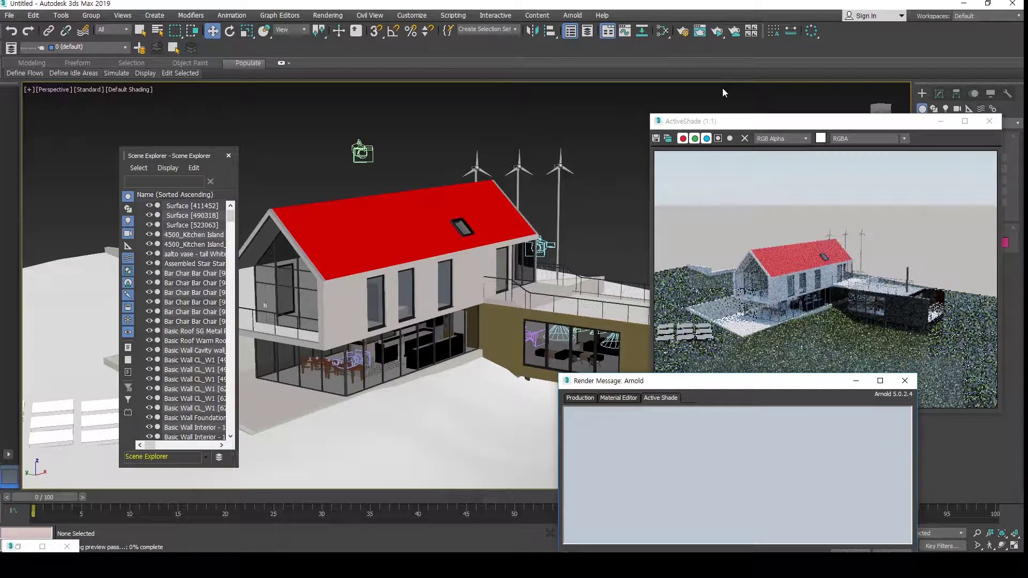
Enable Legacy 3ds Max Map support on Arnold Render Setup's System tab.
click(682, 31)
drag(786, 100, 568, 97)
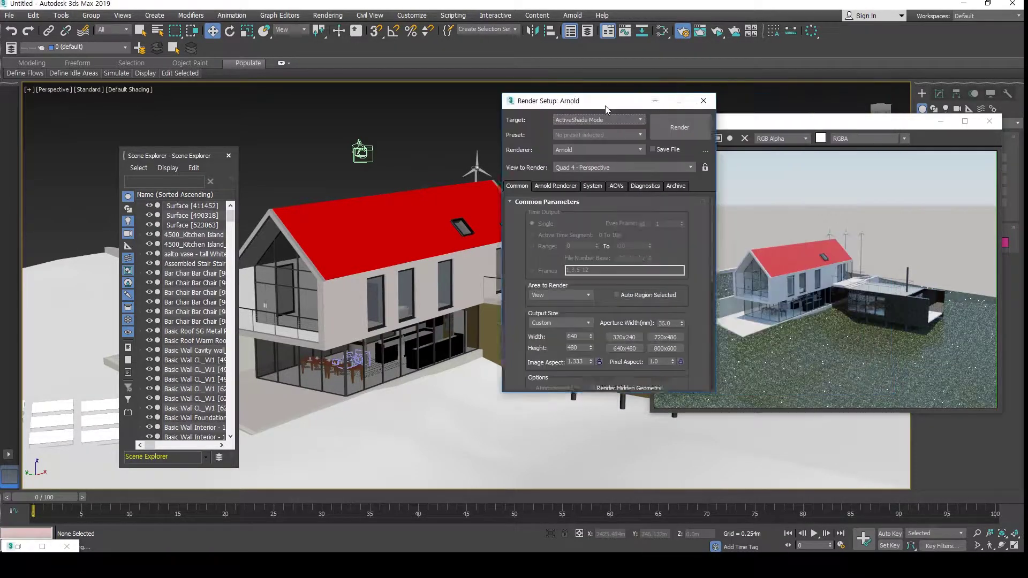
click(553, 184)
click(517, 255)
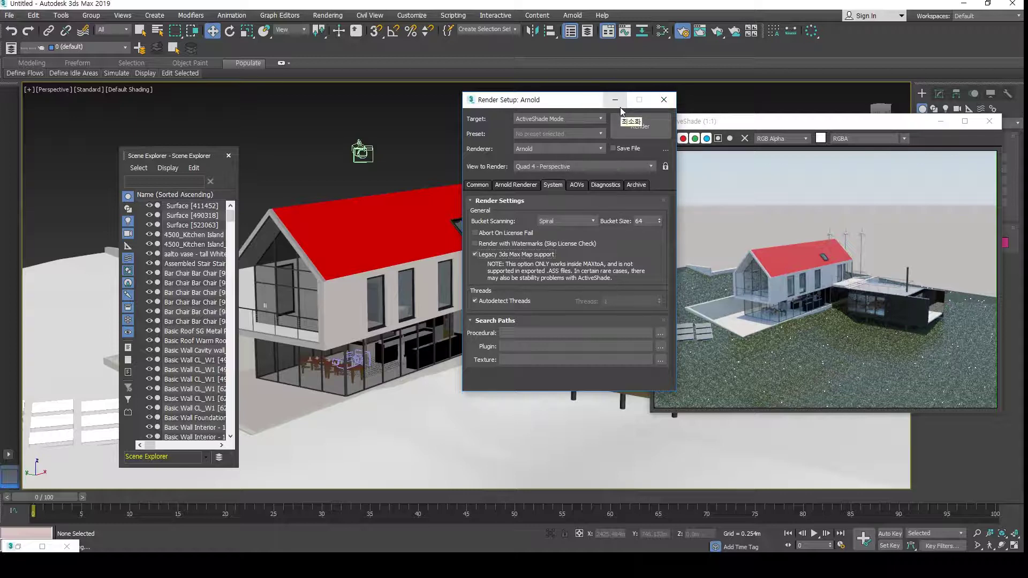
key(8)
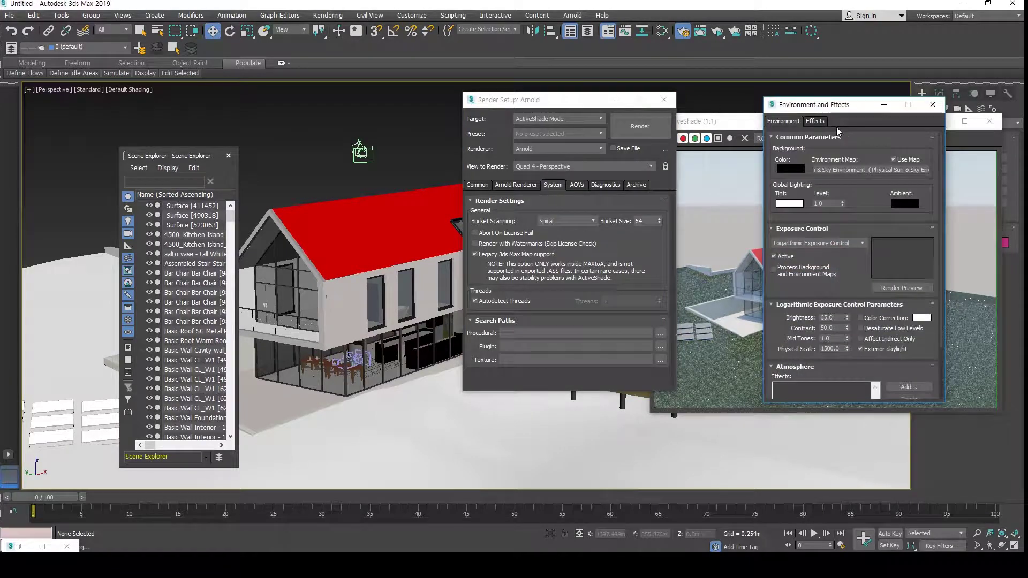
Clear the Physical Sun & Sky environment map and refresh ActiveShade.
right_click(865, 168)
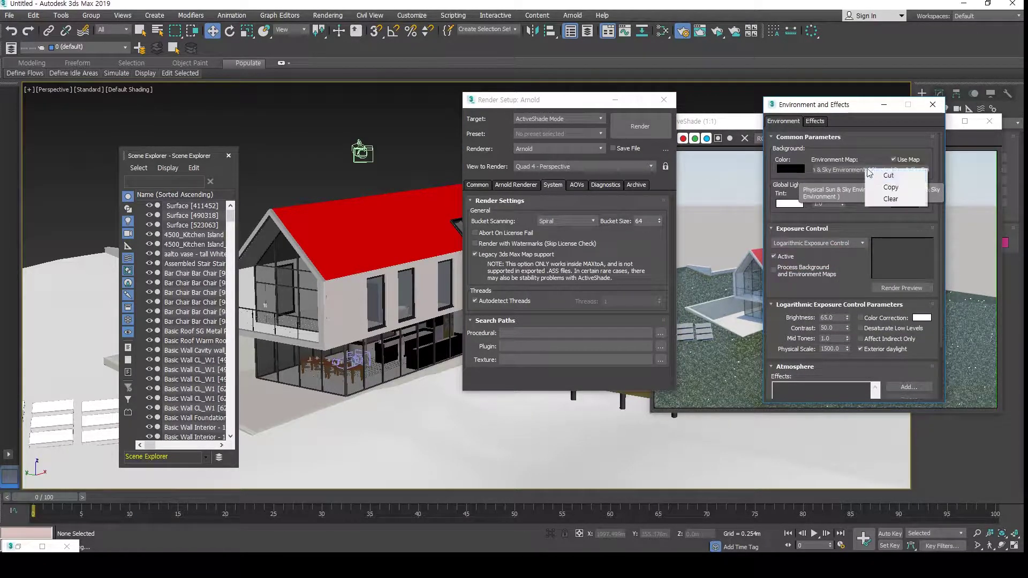
click(886, 201)
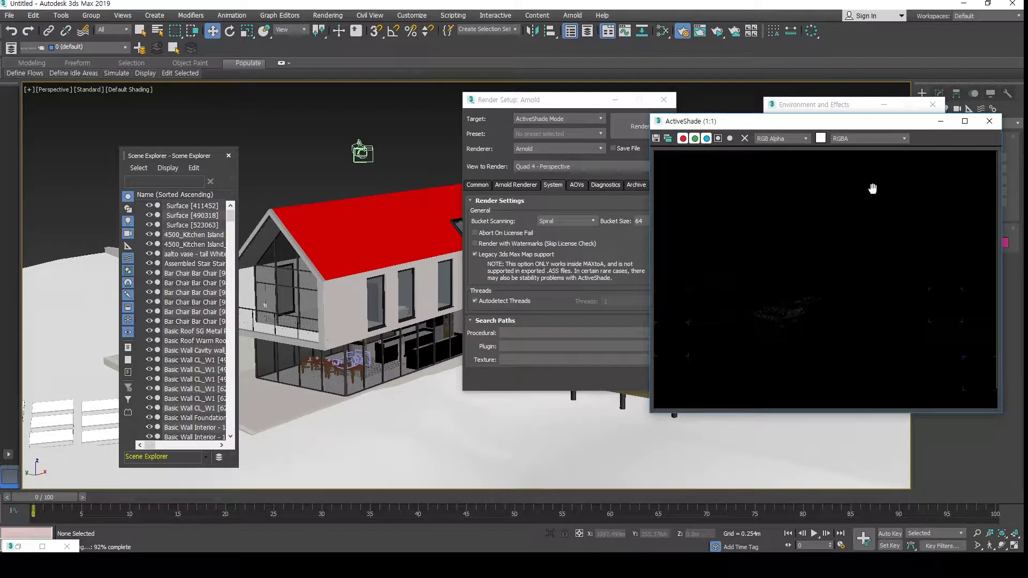
click(636, 128)
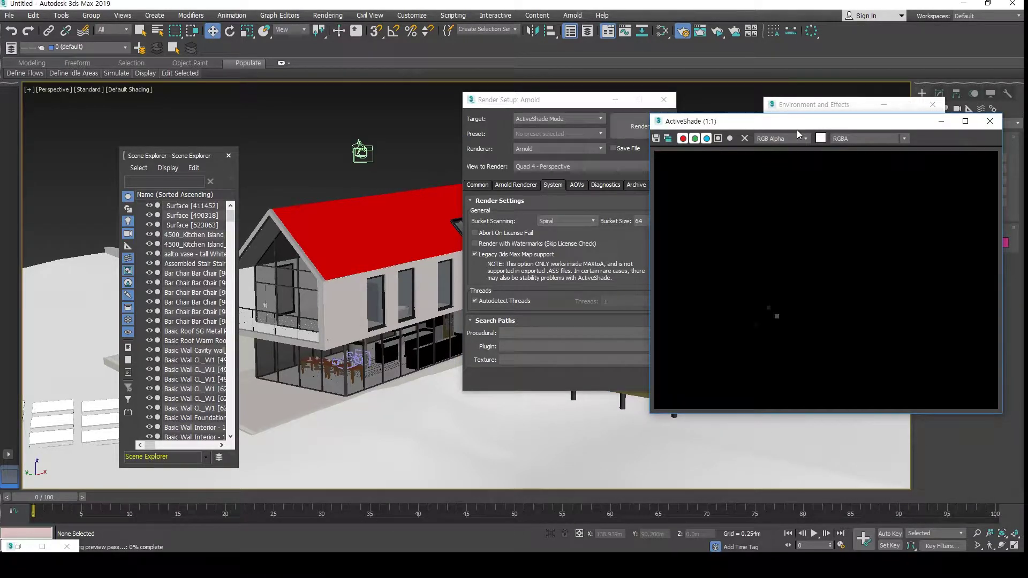
Close the ActiveShade window and move Render Setup aside to reveal the house.
drag(797, 121, 773, 161)
drag(765, 109, 260, 95)
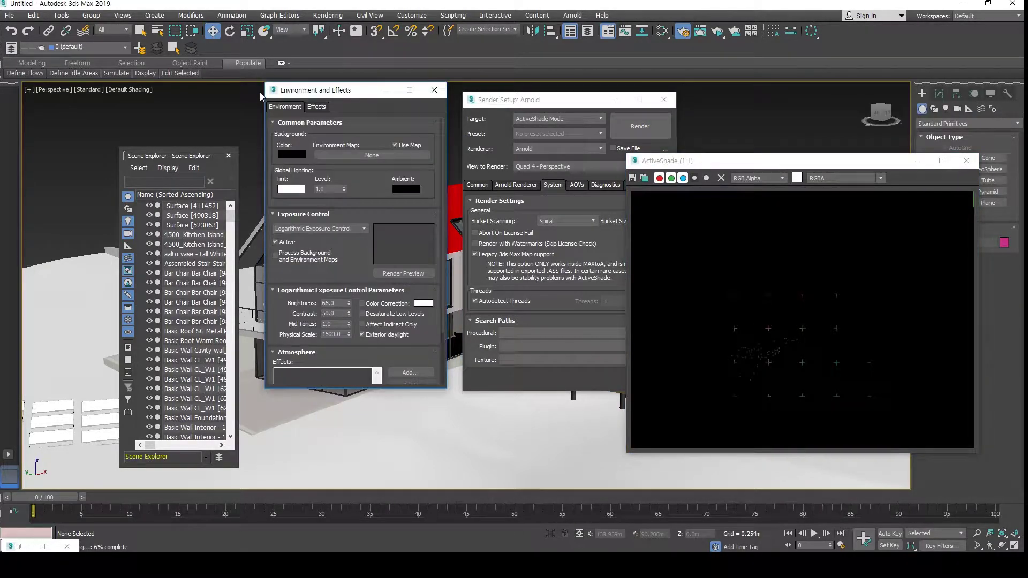
drag(259, 92, 261, 92)
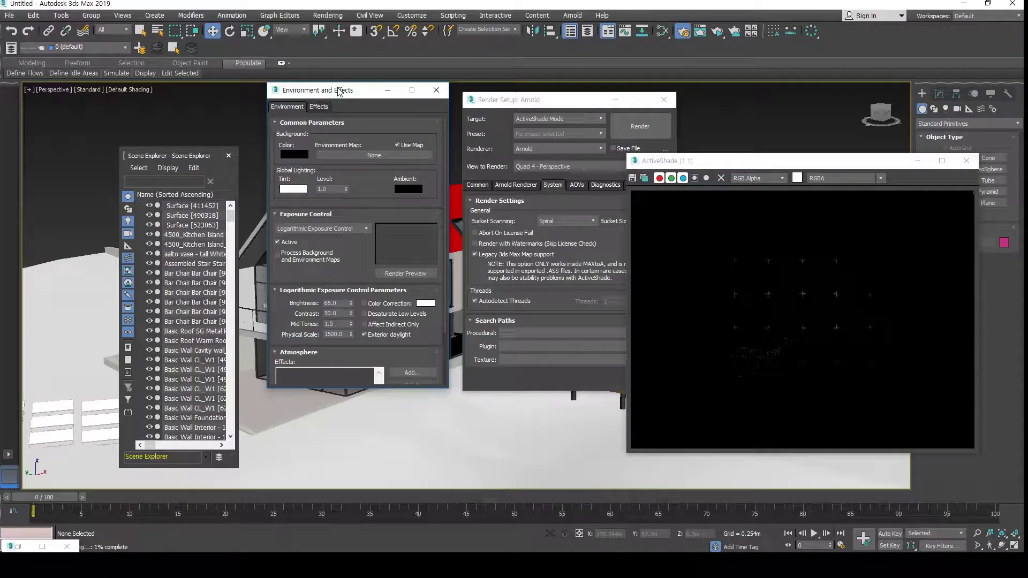
click(436, 90)
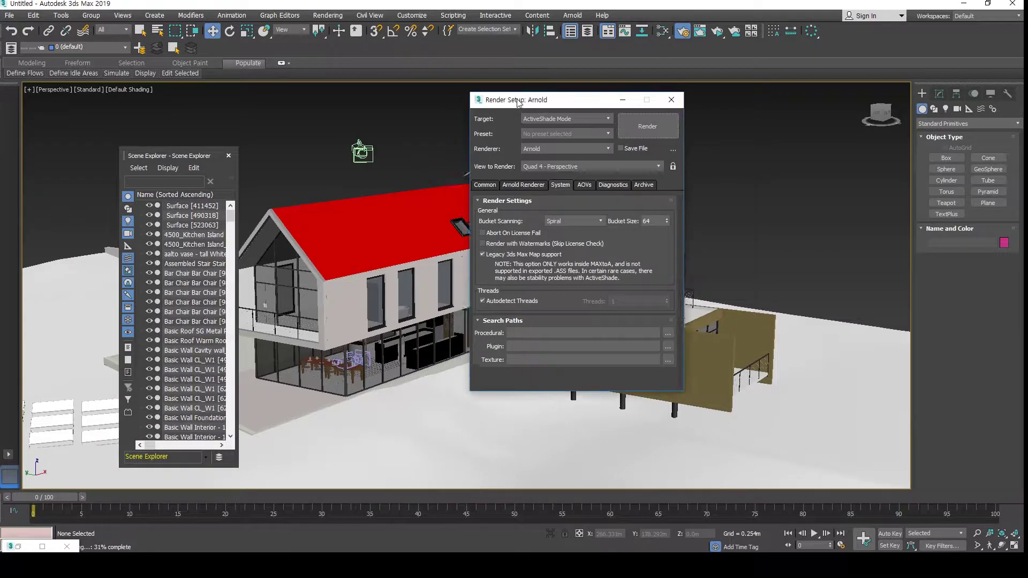
drag(514, 100, 686, 113)
Clear all nodes from the Slate Material Editor's view.
key(m)
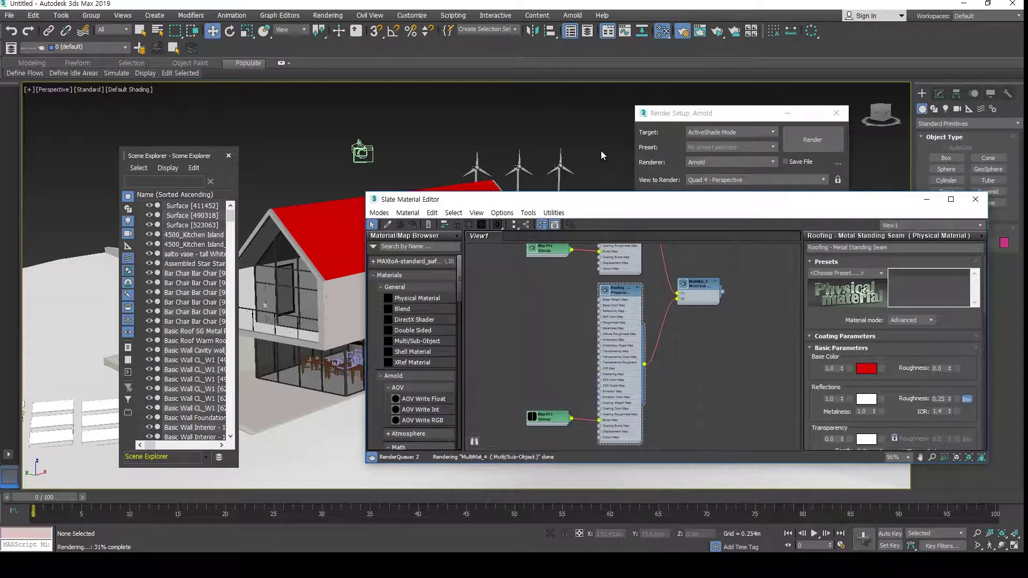
drag(620, 246, 378, 180)
click(214, 188)
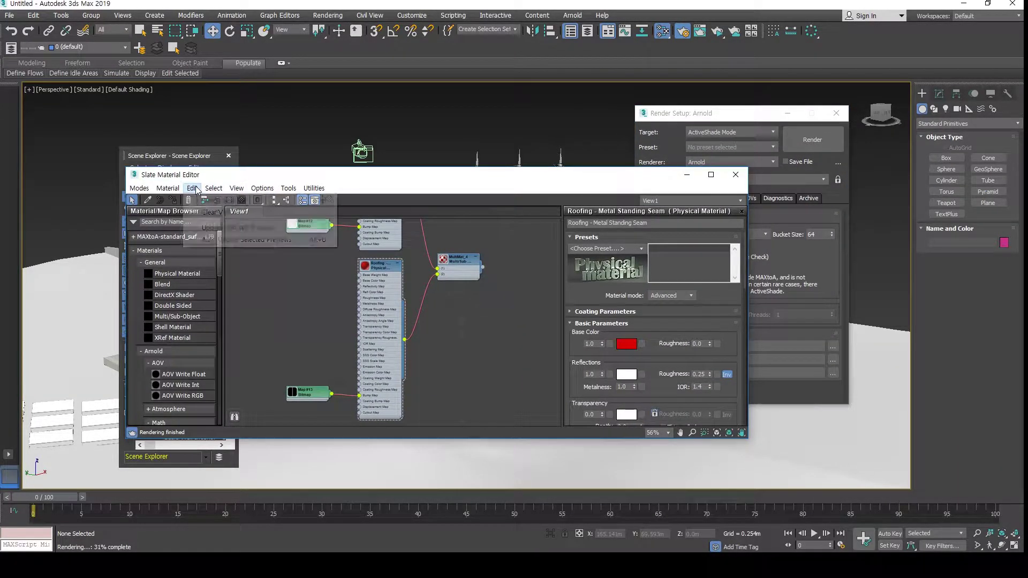
click(206, 212)
click(549, 321)
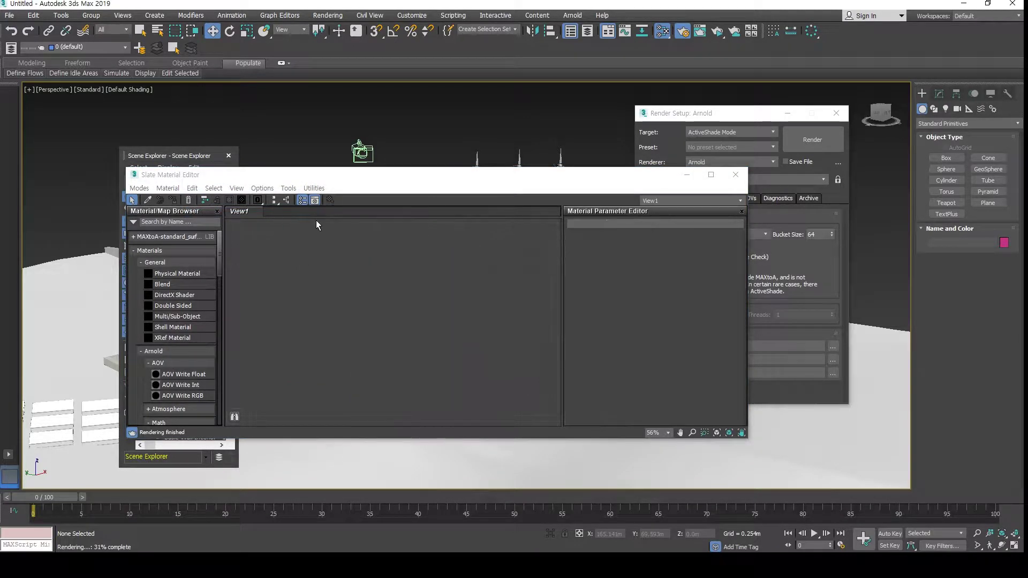
Add an Arnold Physical Sky map node (Map #214) and display its parameters.
right_click(445, 265)
mouse_move(481, 294)
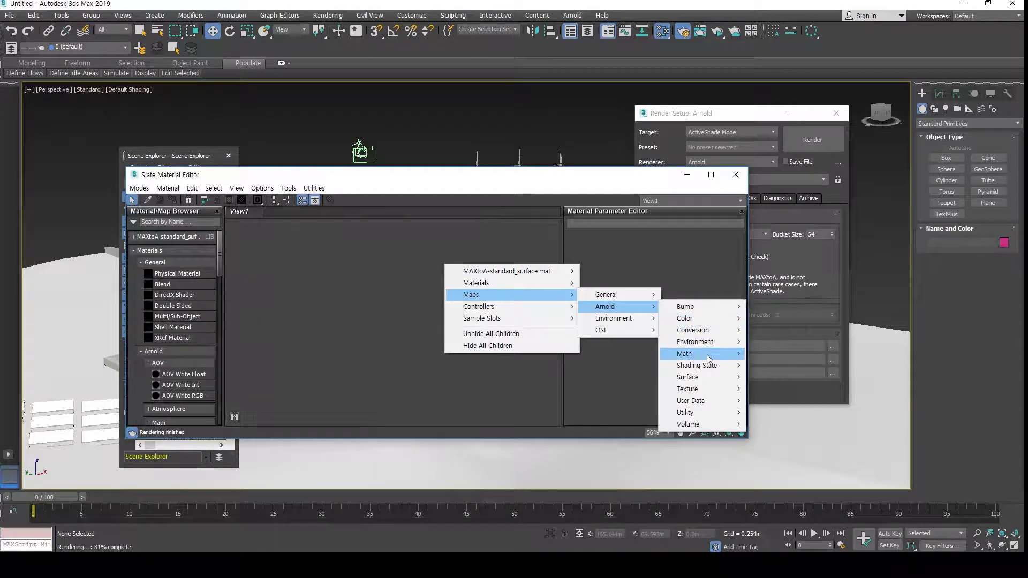
mouse_move(695, 365)
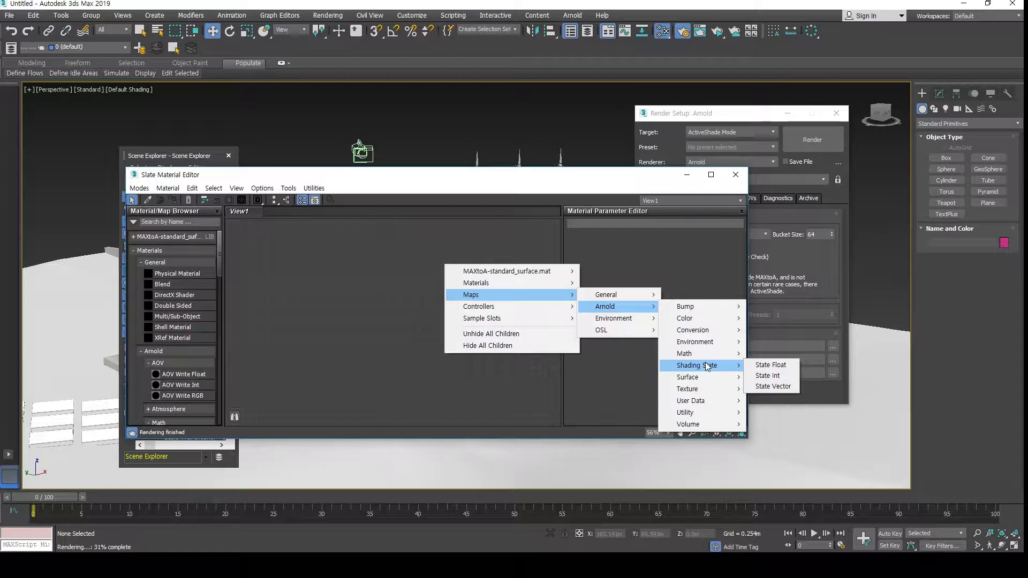
click(763, 343)
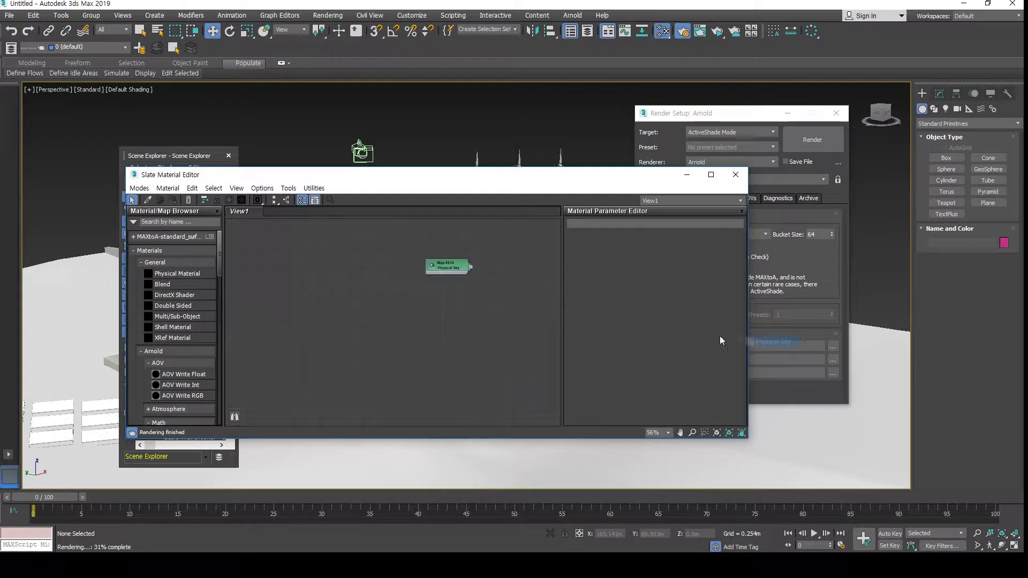
double_click(448, 268)
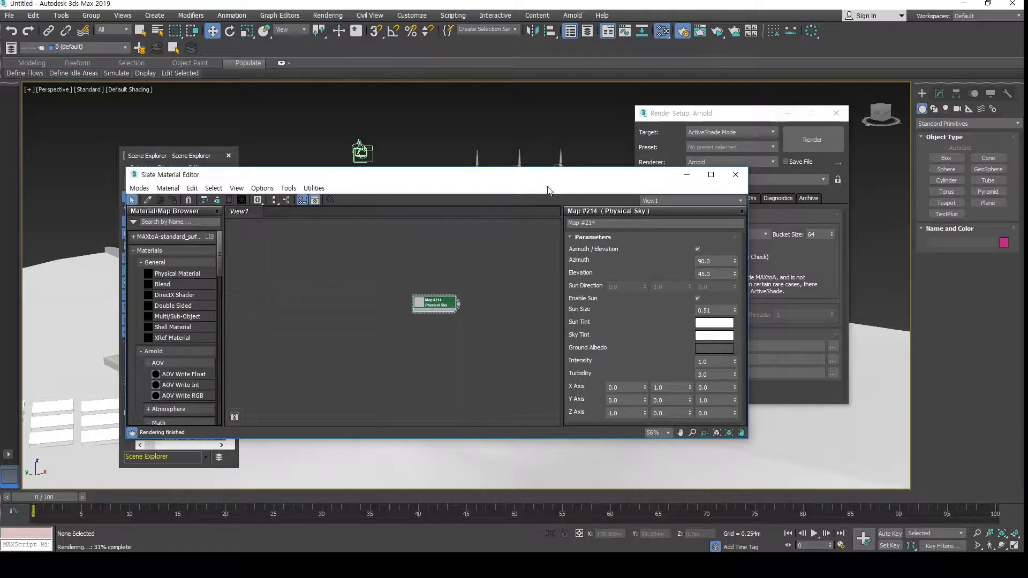
drag(548, 182, 440, 162)
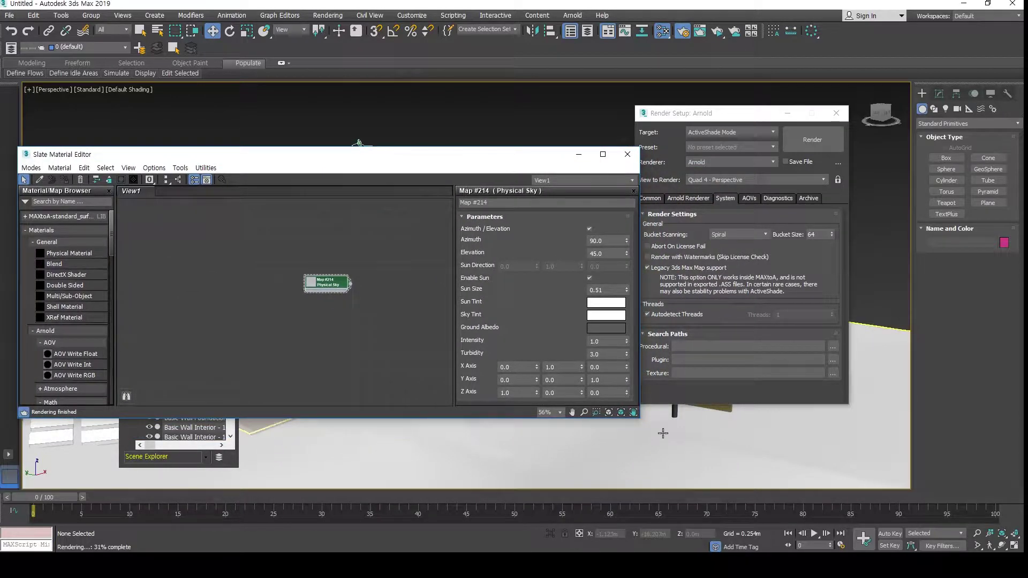
mouse_move(550, 164)
mouse_down()
mouse_move(380, 159)
mouse_move(494, 173)
mouse_up()
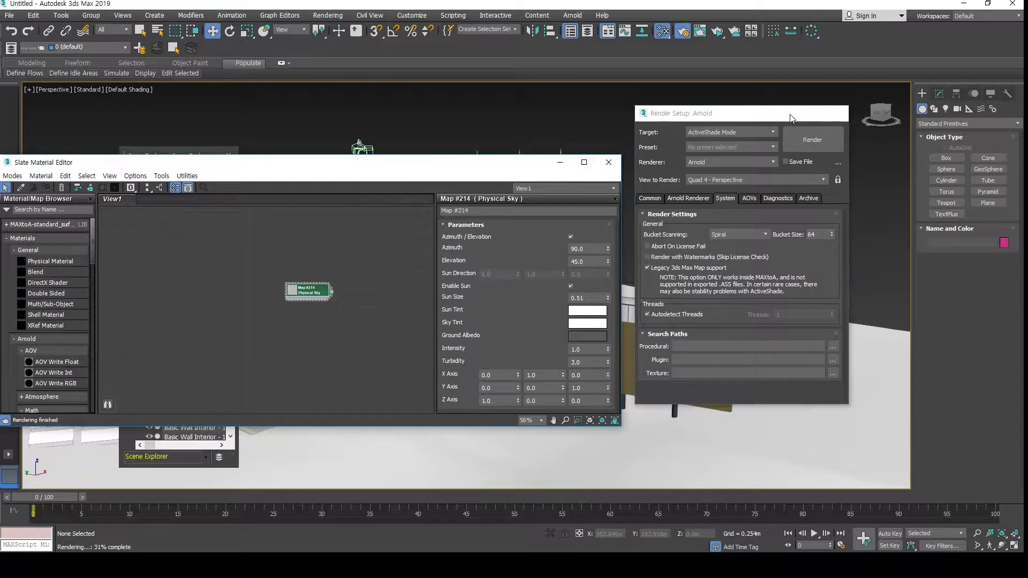
Start creating an Arnold Light from the Create panel's Arnold lights category.
click(835, 113)
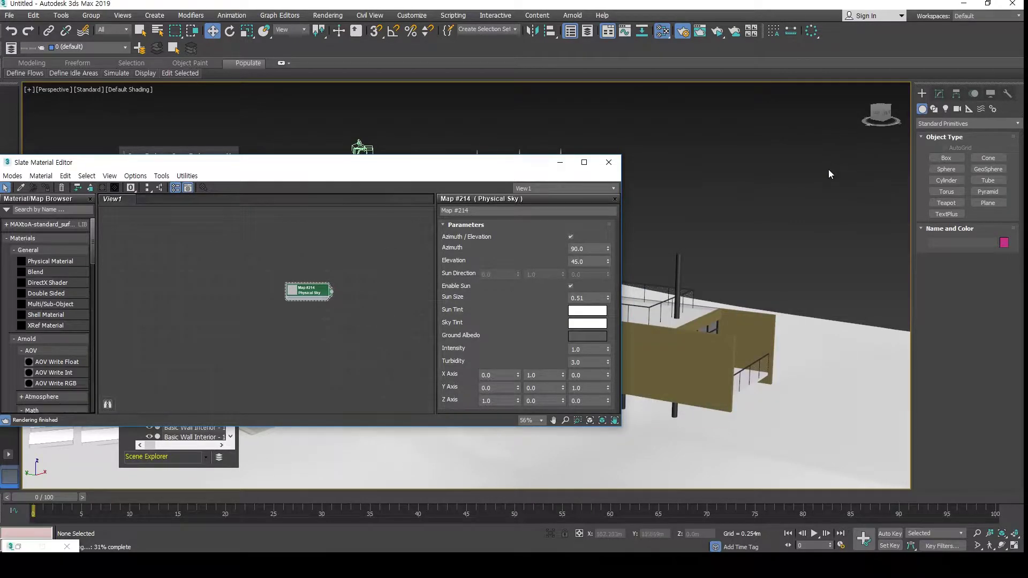
click(946, 109)
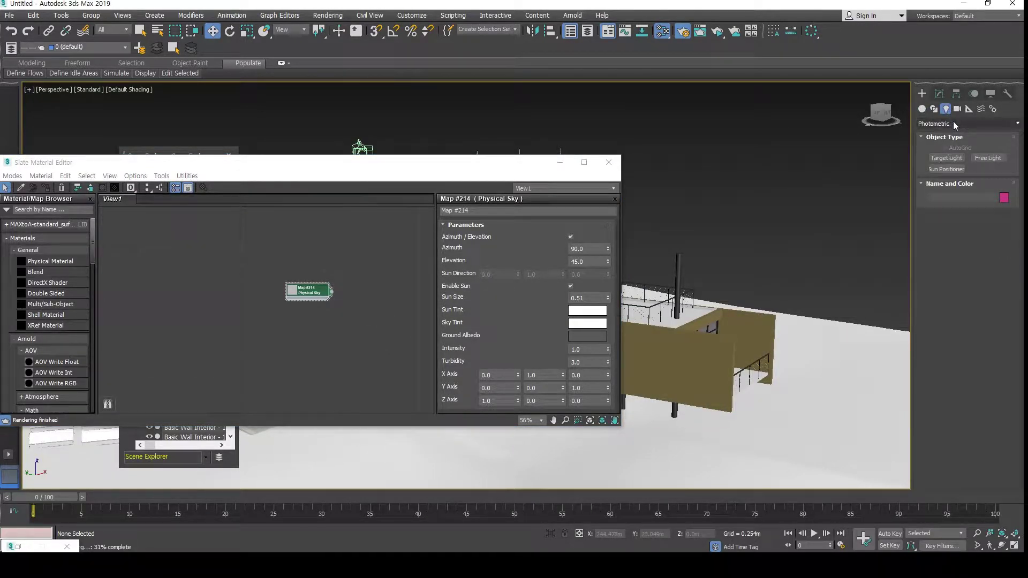
click(953, 122)
click(940, 153)
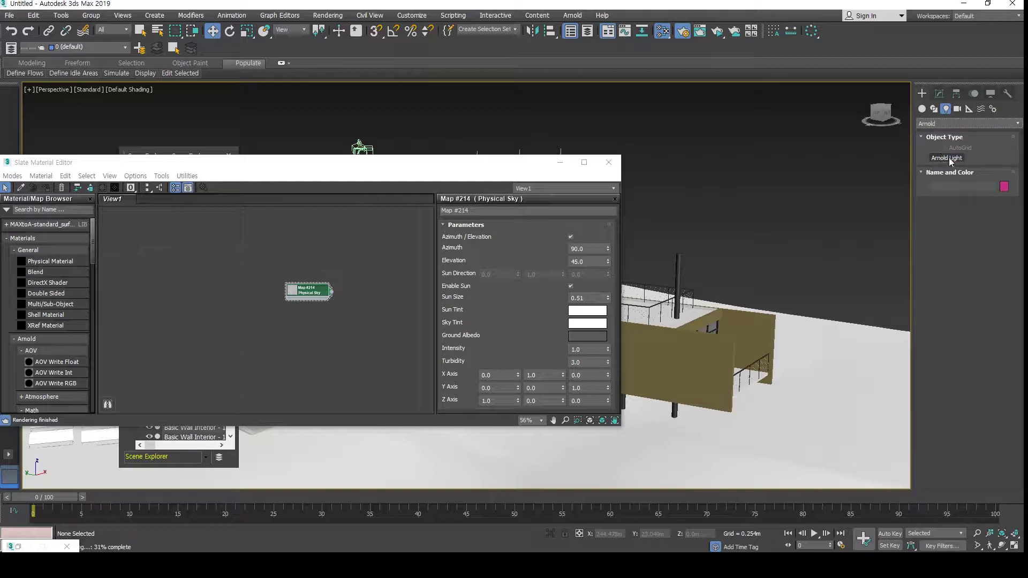
click(948, 157)
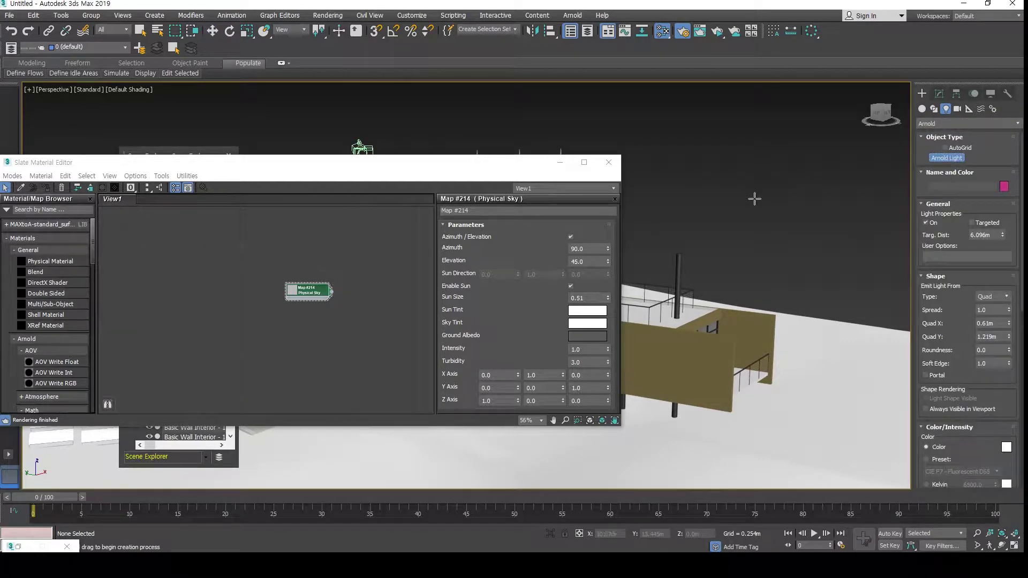
Make the light a Skydome with resolution 2500 and Light Shape Visible on.
click(995, 297)
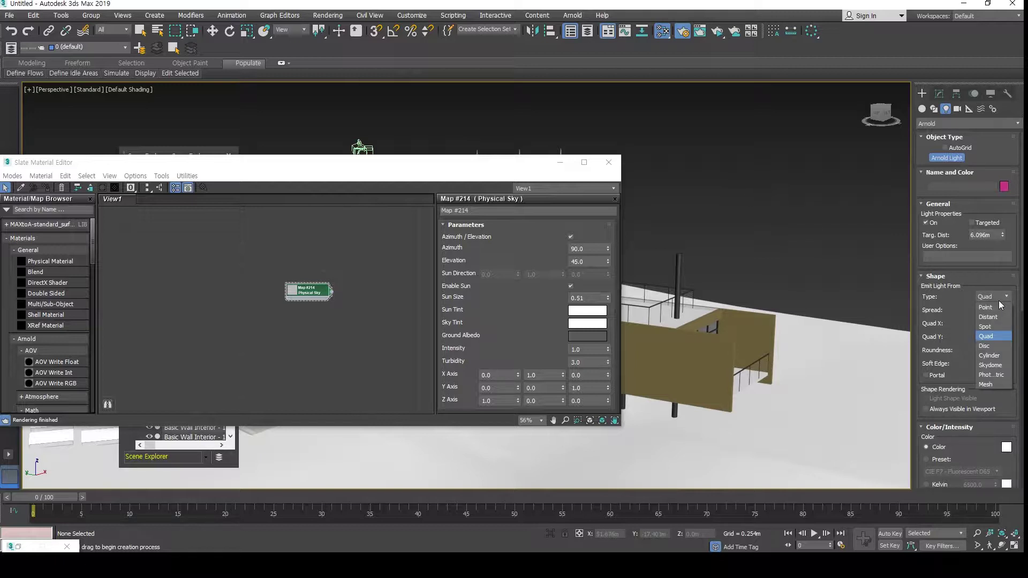
click(997, 365)
click(982, 310)
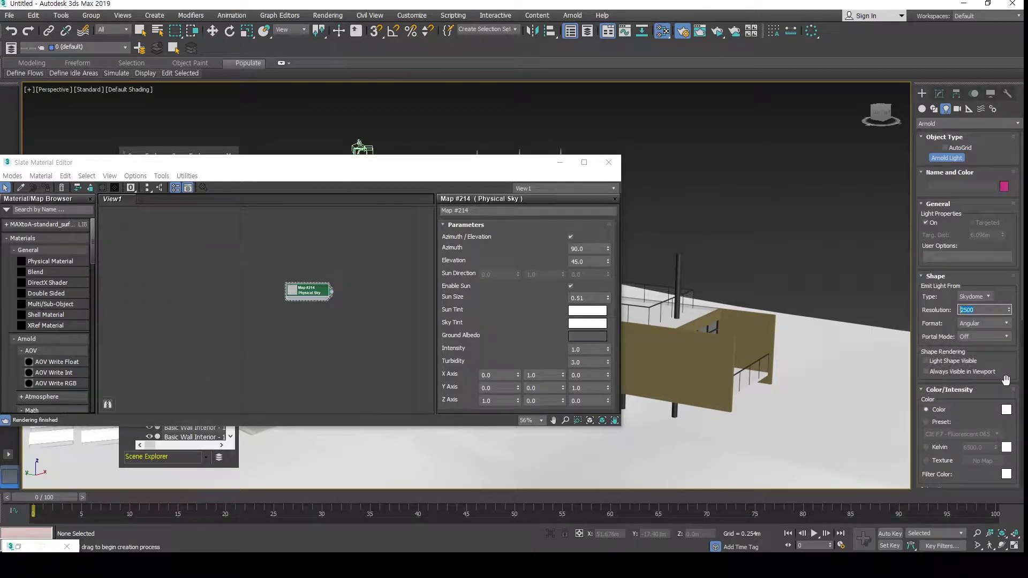
click(947, 363)
scroll(959, 419, down, 1)
scroll(959, 419, down, 1)
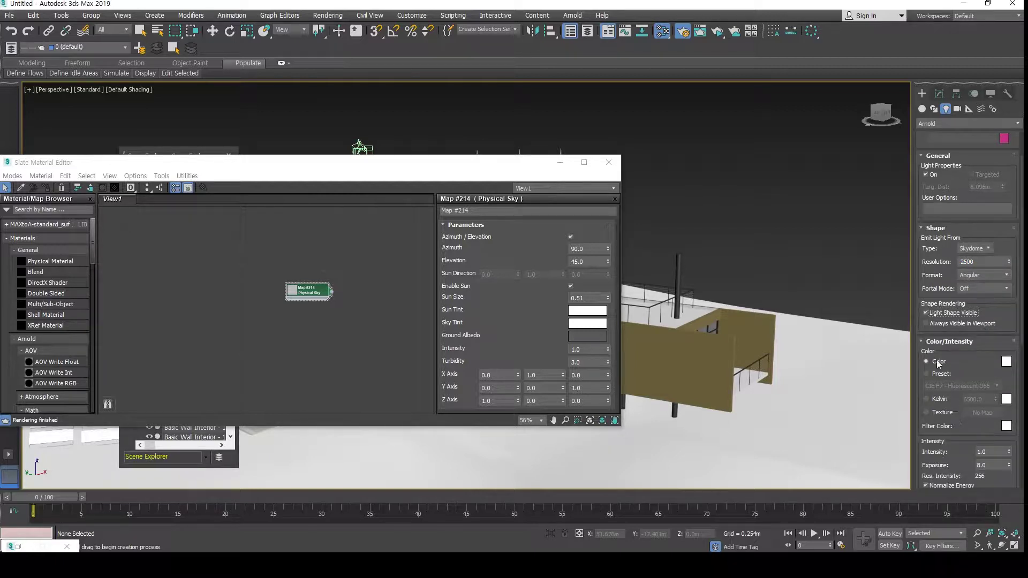
click(718, 34)
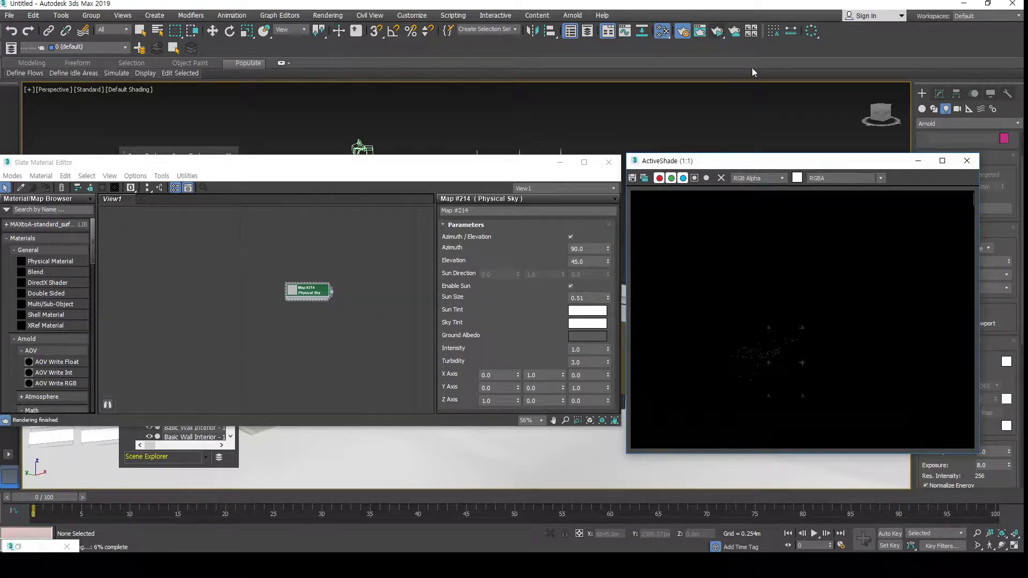
Place the Skydome light in the viewport and set its Color/Intensity source to Texture.
click(752, 136)
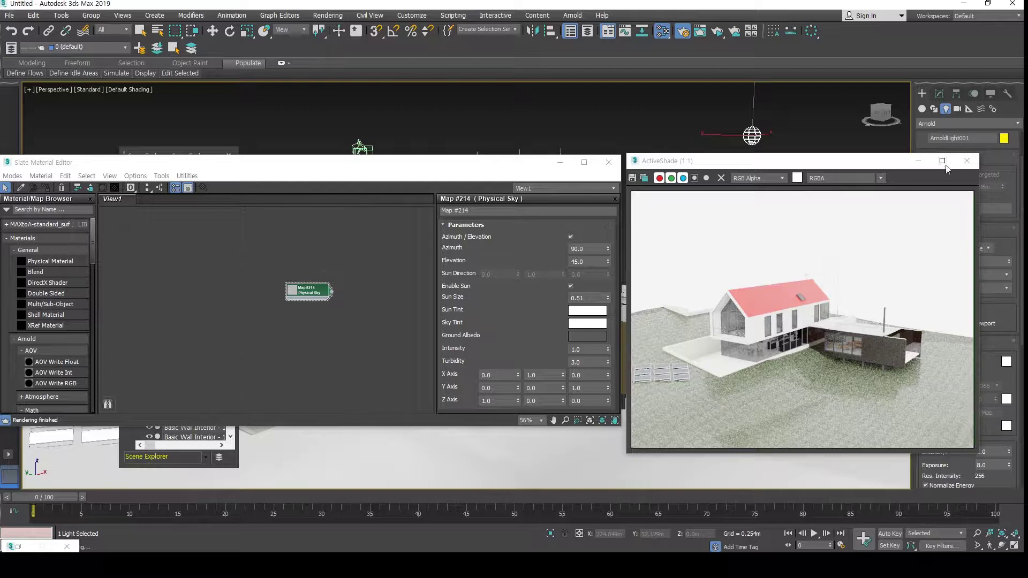
drag(891, 163, 624, 163)
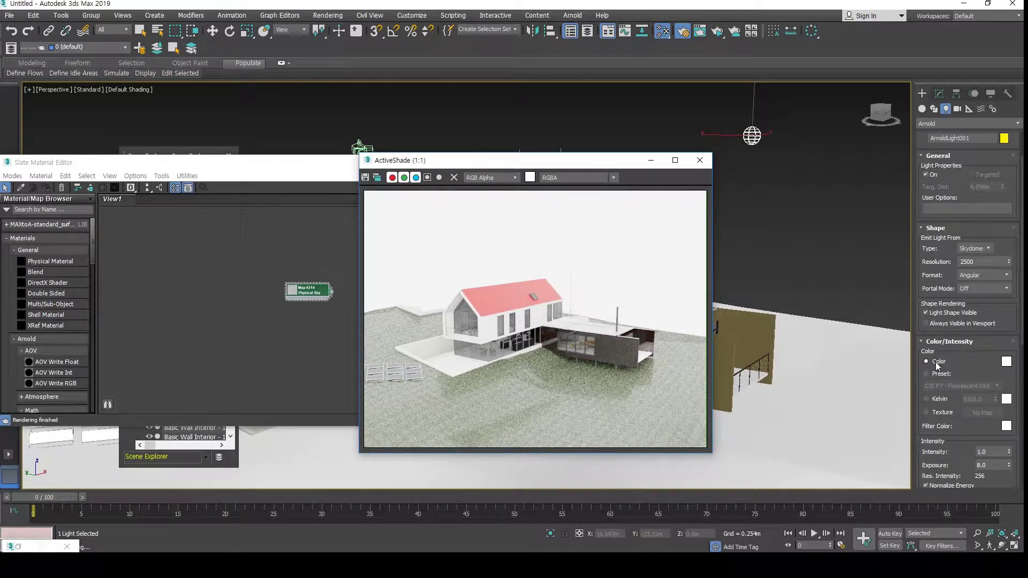
mouse_move(775, 283)
middle_down()
mouse_move(793, 280)
mouse_move(662, 257)
mouse_move(778, 273)
mouse_move(745, 274)
middle_up()
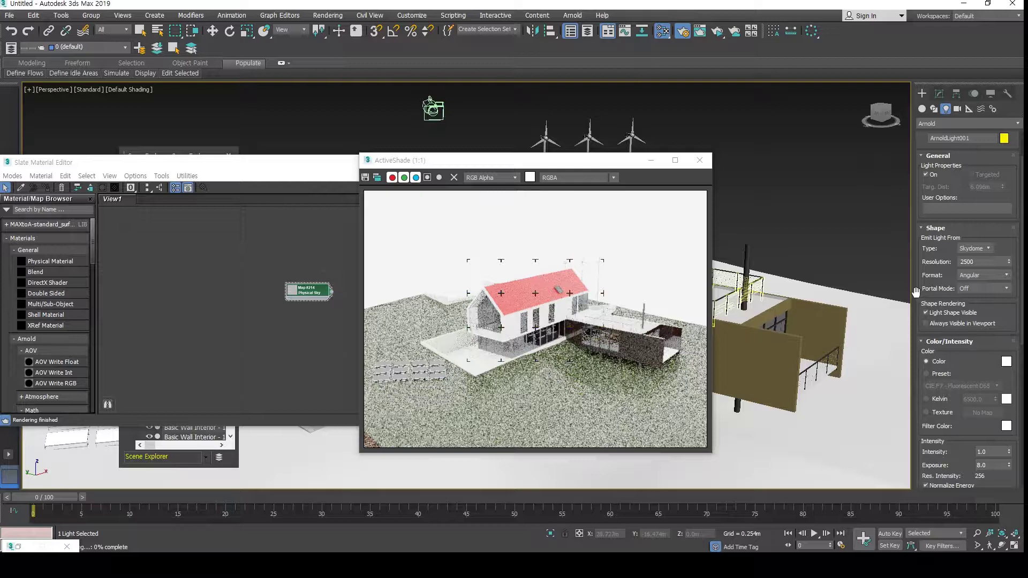
click(931, 413)
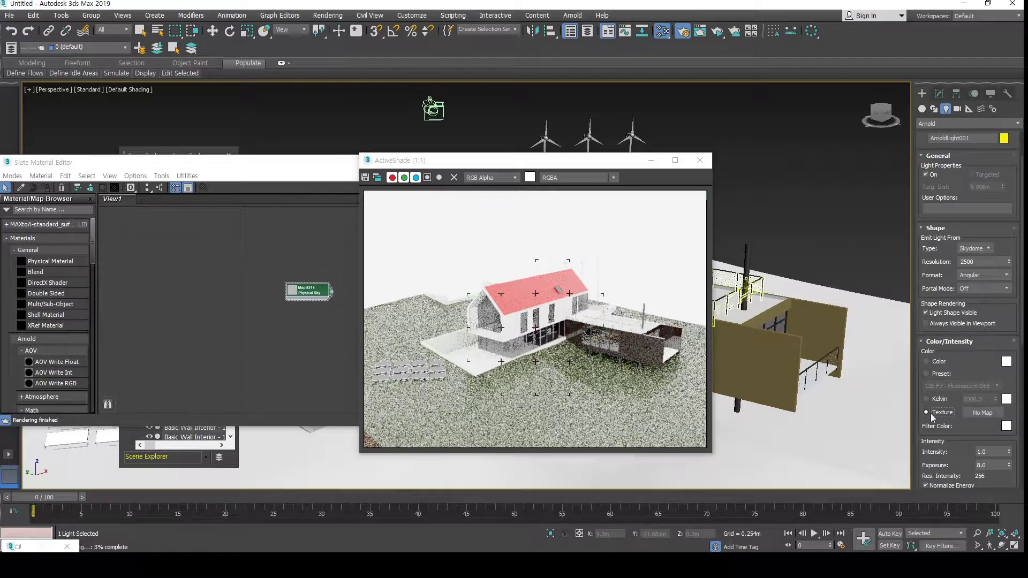
key(m)
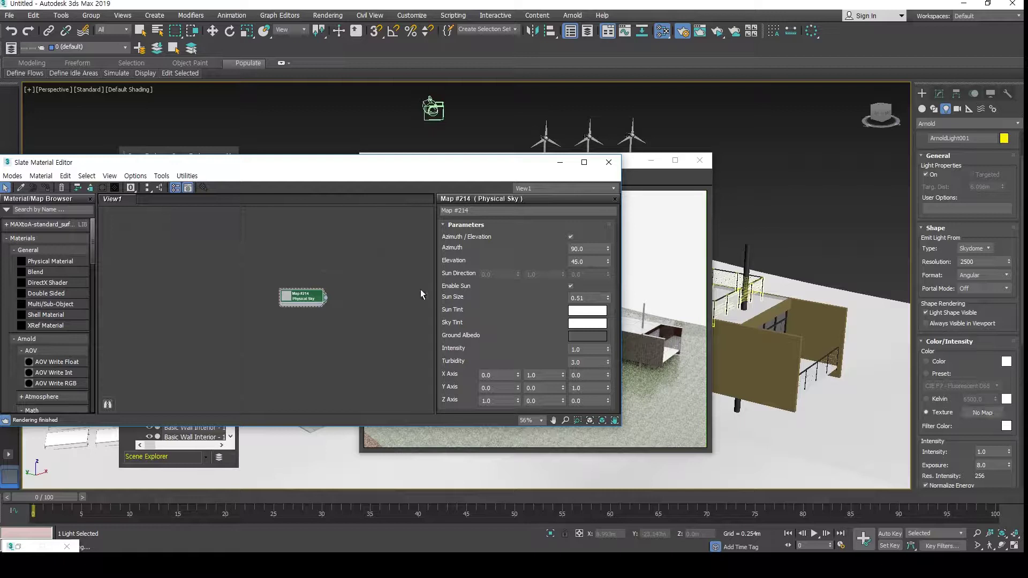
Add a Color Correct node after Physical Sky and instance it into the Skydome's Texture slot.
right_click(345, 288)
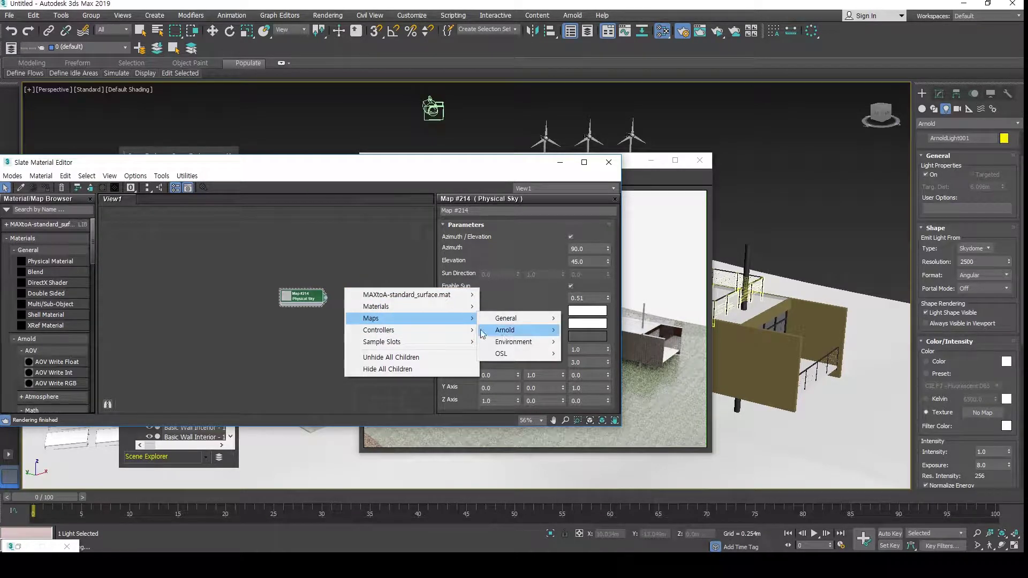
mouse_move(584, 342)
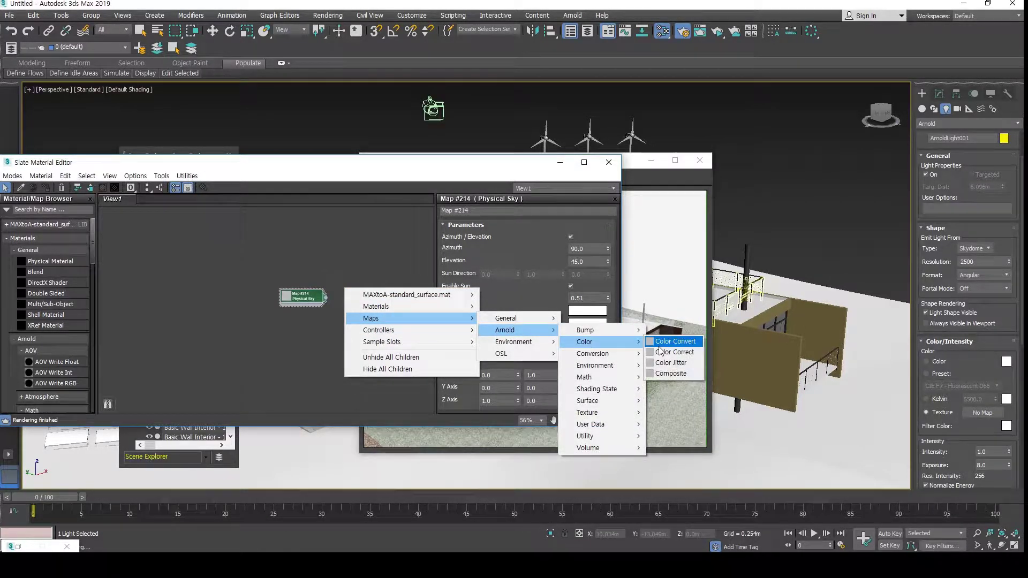
click(674, 351)
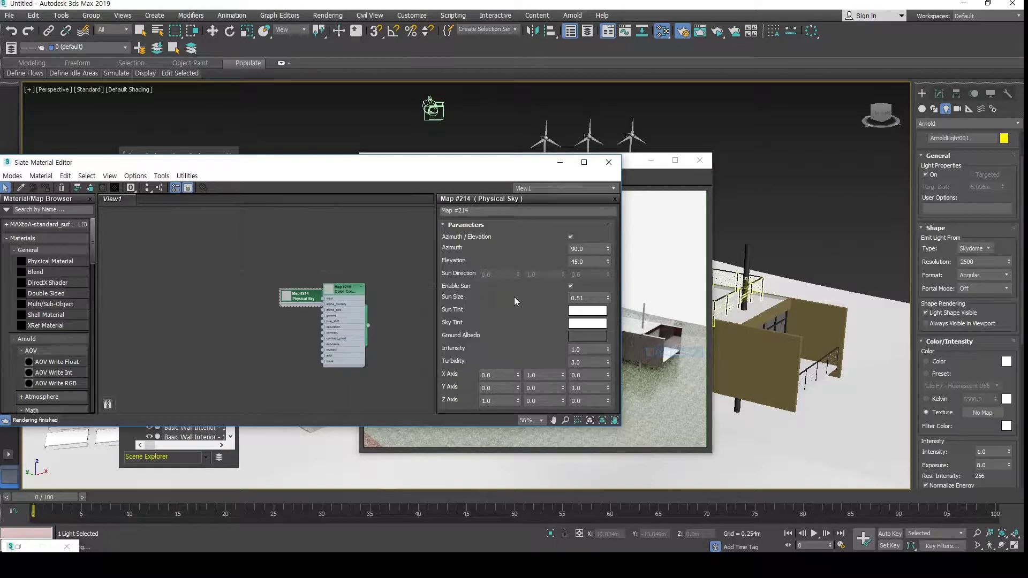
drag(332, 287, 374, 300)
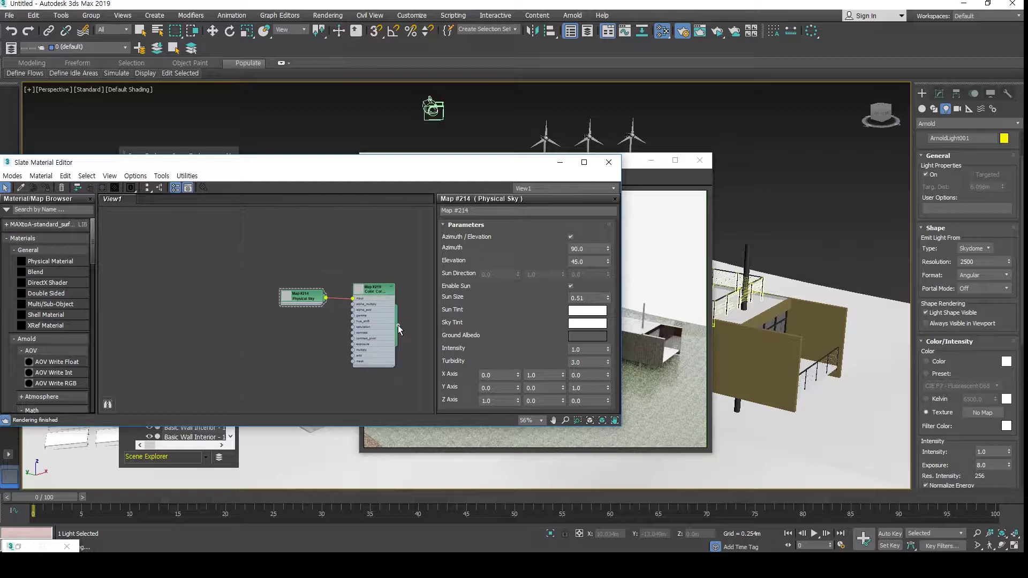
drag(398, 325, 969, 413)
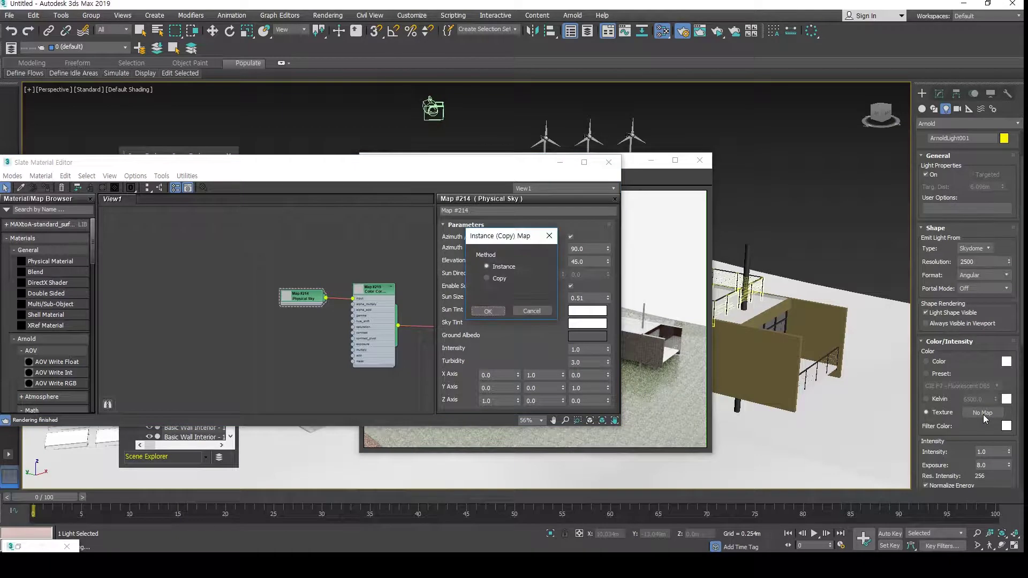
click(489, 310)
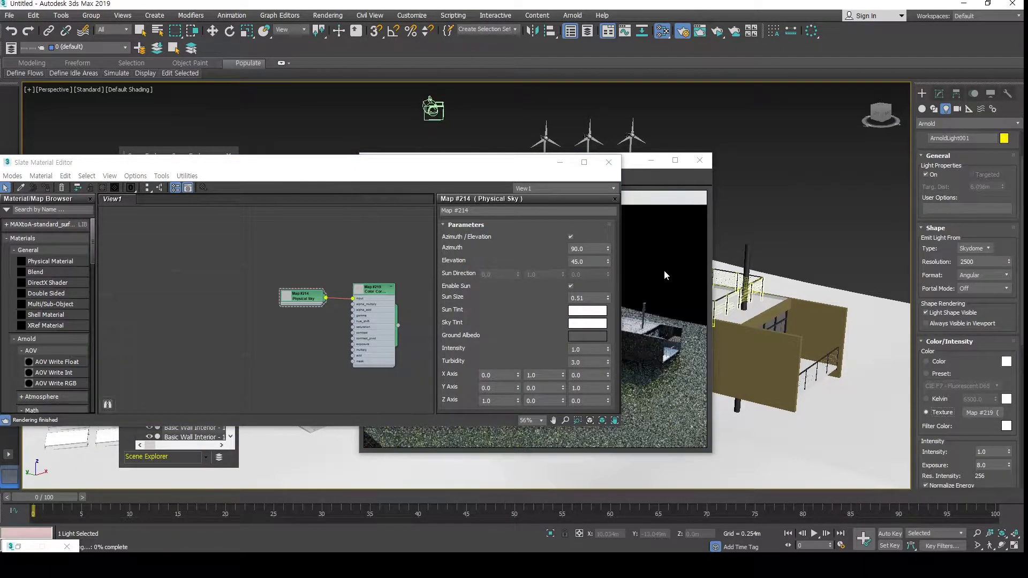
click(664, 269)
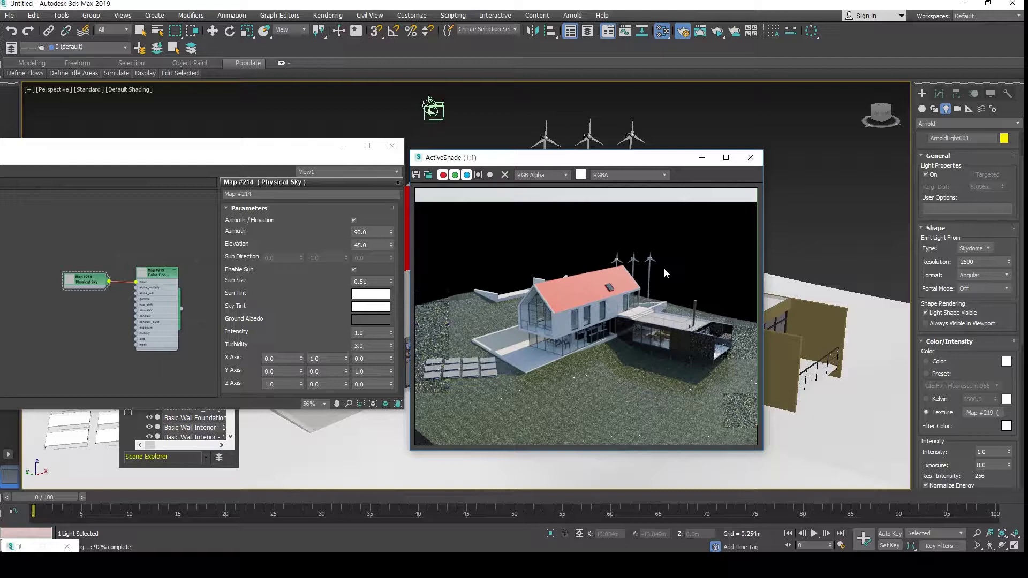
Orbit the Perspective view down low to inspect sky and horizon in ActiveShade.
alt+middle_drag(810, 242, 819, 238)
mouse_move(796, 351)
alt+middle_down()
mouse_move(794, 374)
mouse_move(805, 353)
alt+middle_up()
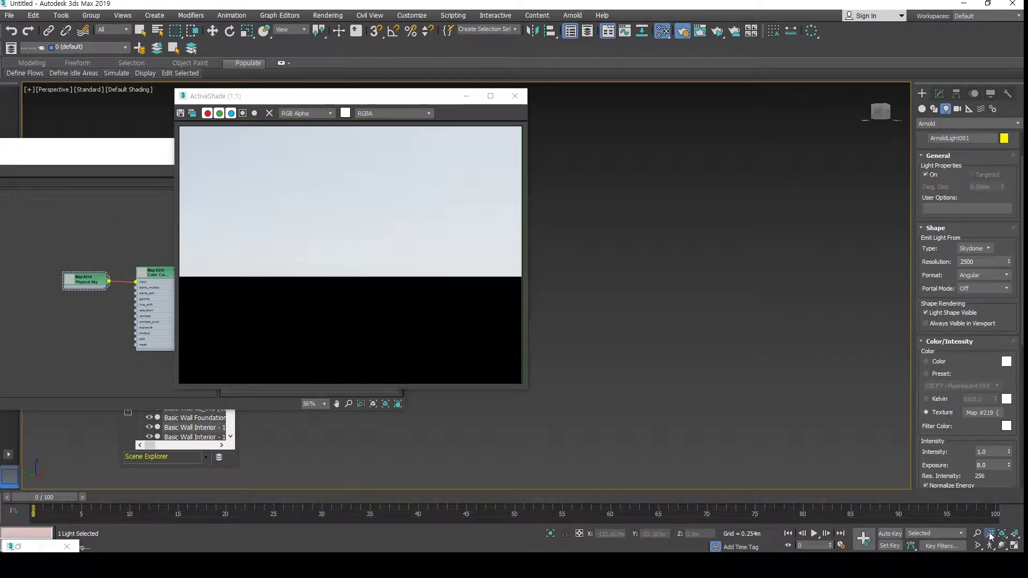
Deselect the skydome light and reframe the maximized Perspective view on the house annex.
key(alt+w)
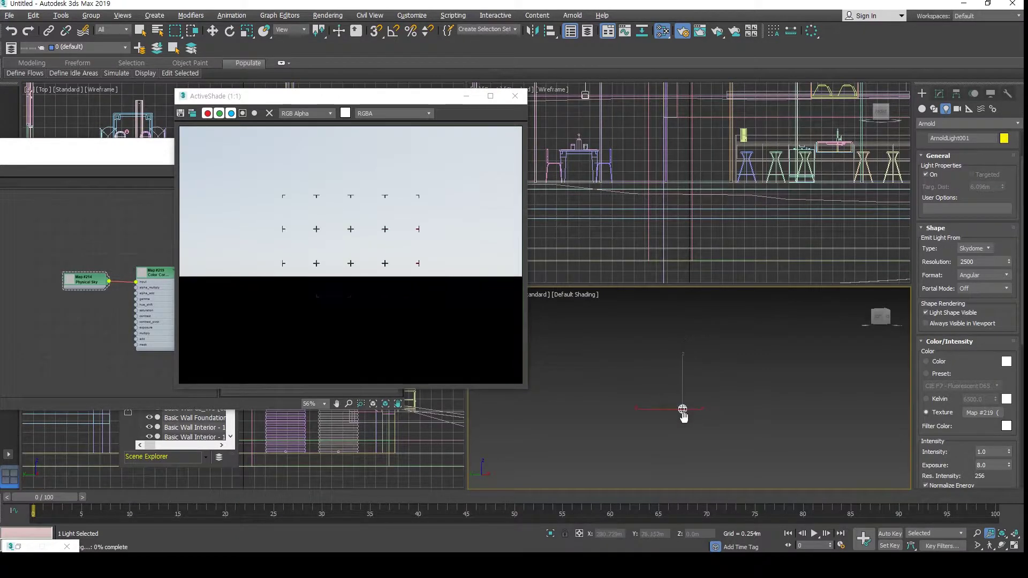
key(x)
scroll(693, 401, down, 3)
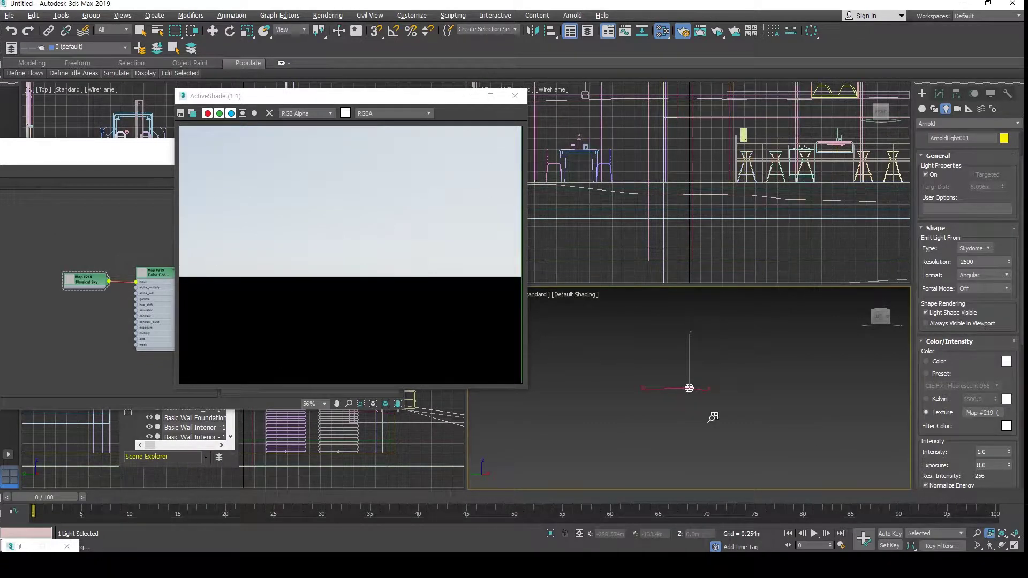
key(w)
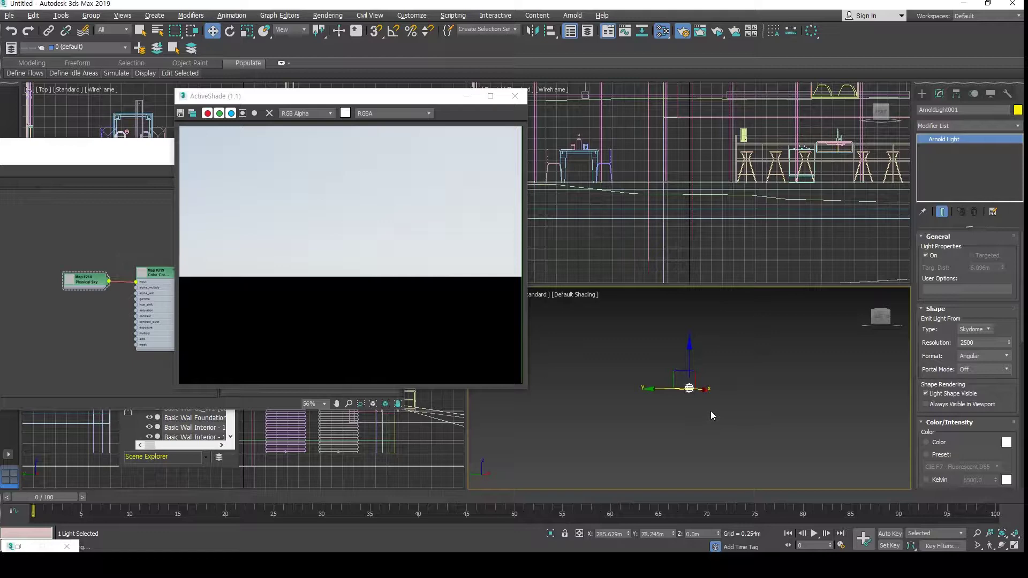
click(714, 407)
scroll(629, 361, up, 3)
middle_drag(628, 361, 624, 340)
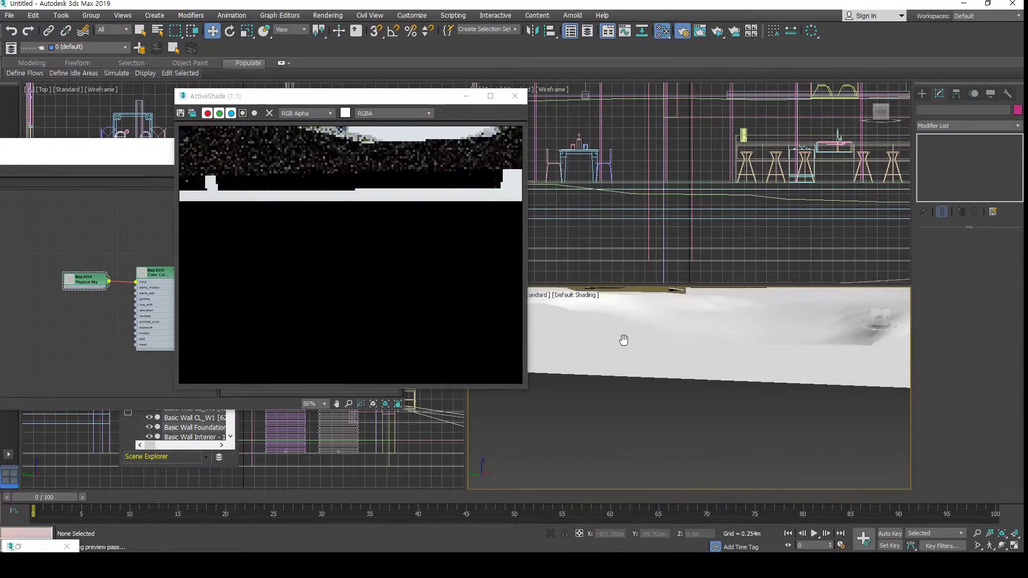
scroll(624, 340, down, 5)
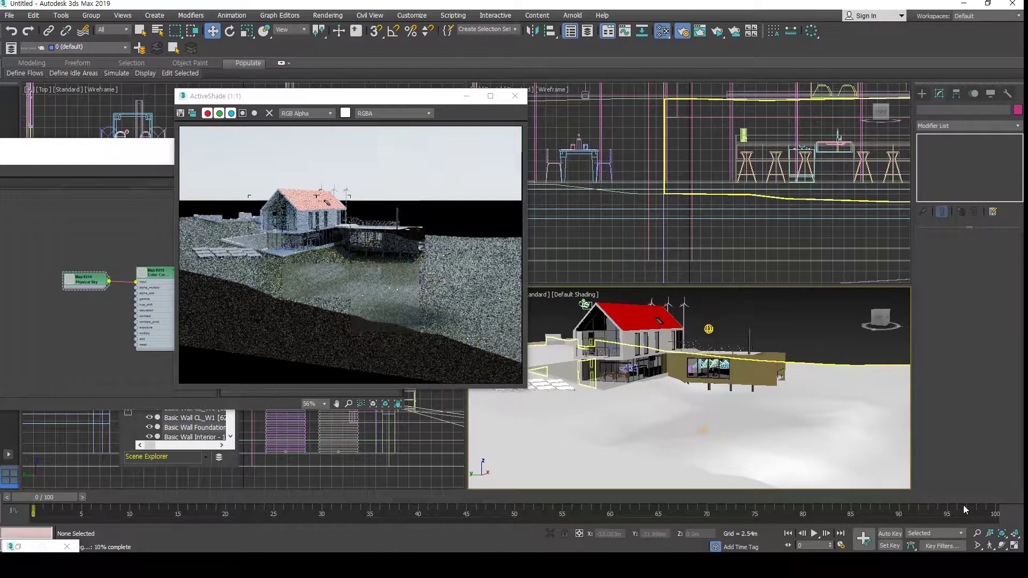
key(alt+w)
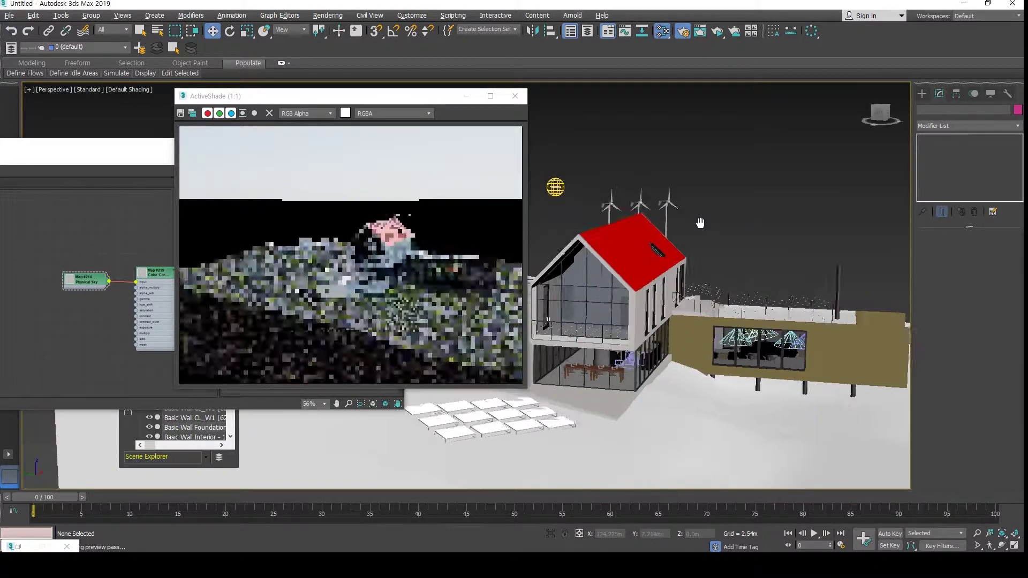
scroll(670, 217, up, 3)
middle_drag(670, 158, 670, 217)
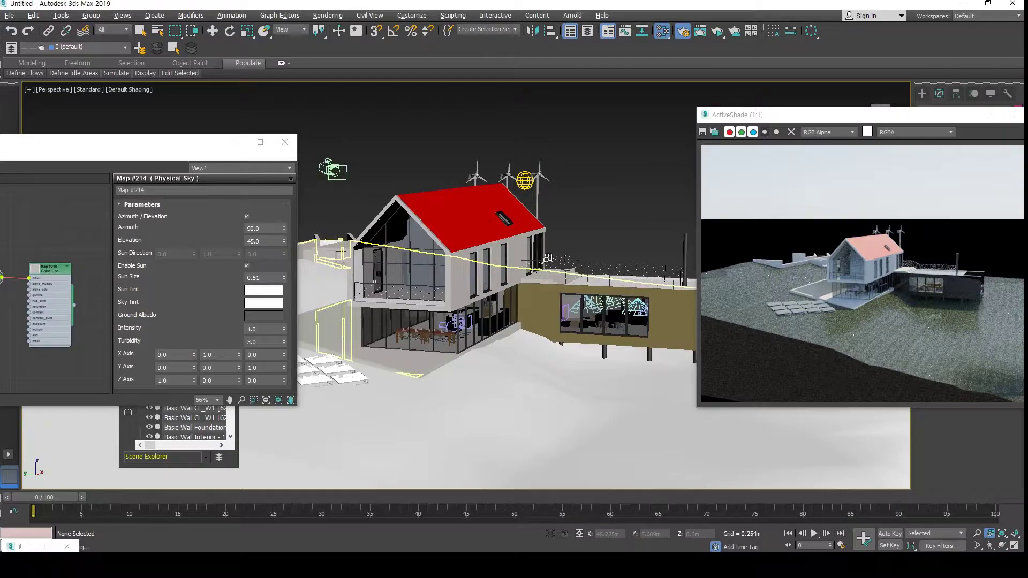
Zoom, pan and orbit the Perspective view to frame the house from outside.
scroll(547, 261, down, 2)
scroll(547, 261, up, 2)
scroll(548, 257, up, 2)
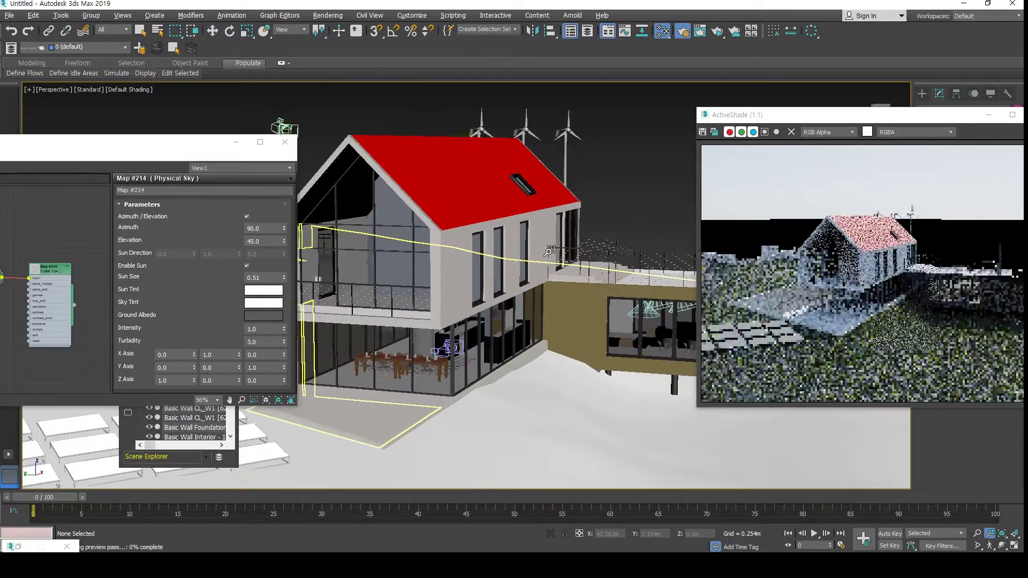
scroll(549, 252, up, 2)
scroll(551, 247, up, 2)
scroll(551, 247, down, 2)
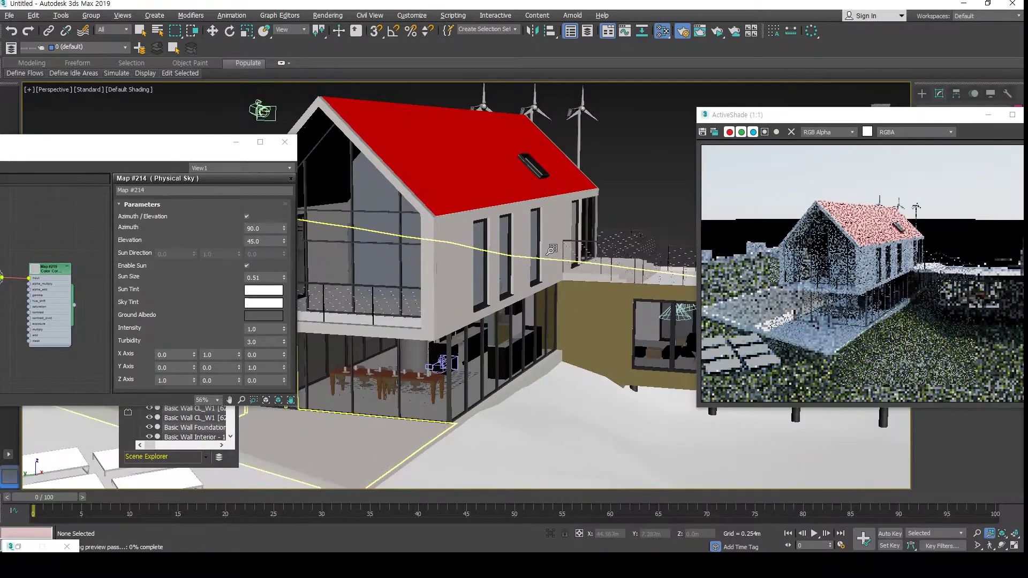
scroll(546, 296, up, 5)
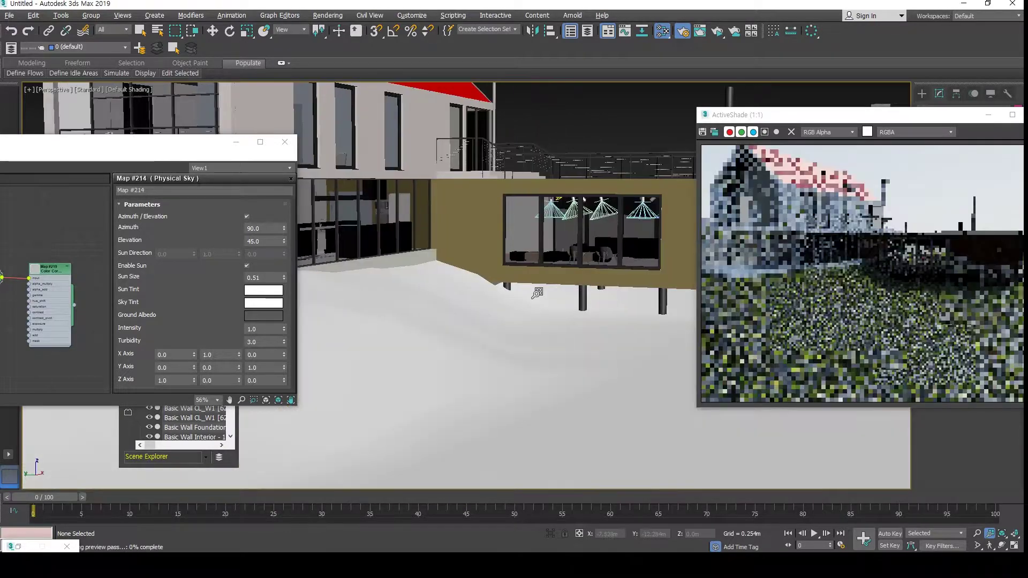
middle_drag(400, 250, 512, 291)
scroll(512, 291, down, 2)
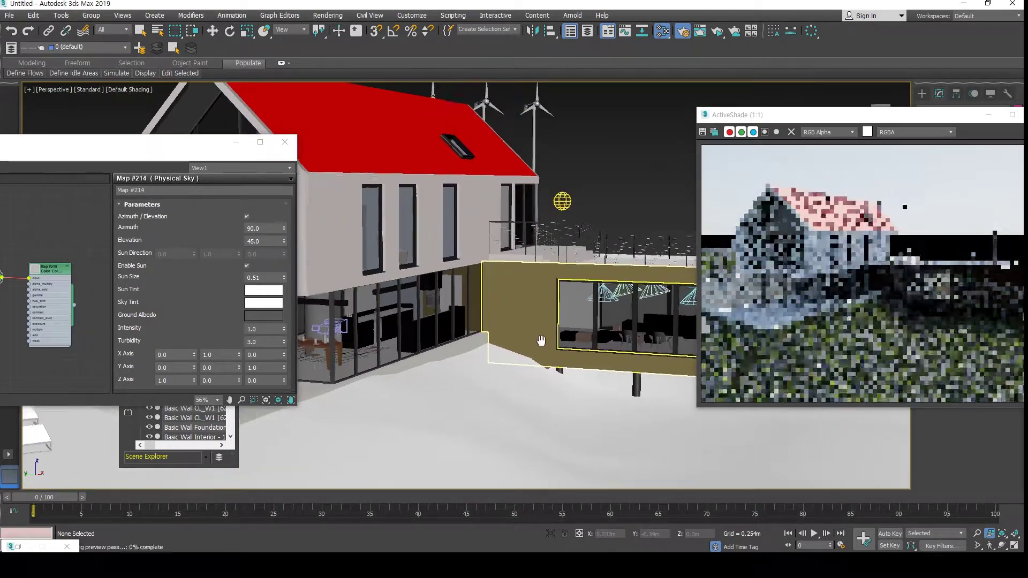
scroll(356, 274, down, 2)
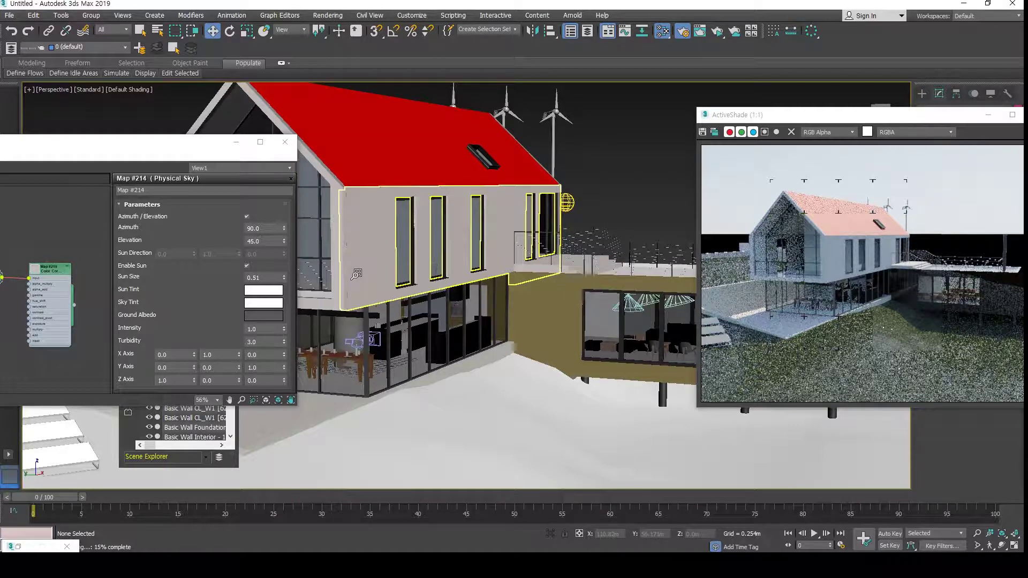
click(400, 259)
mouse_move(400, 260)
alt+middle_down()
mouse_move(558, 287)
mouse_move(525, 289)
alt+middle_up()
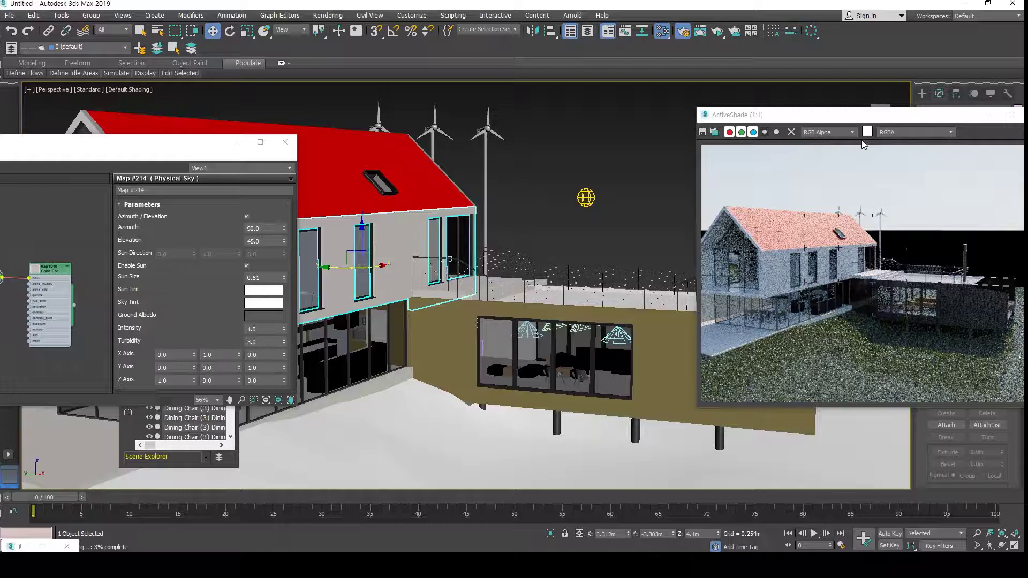
Rearrange the ActiveShade and material editor windows and clear the selection.
drag(857, 115, 792, 83)
middle_drag(508, 166, 539, 171)
scroll(537, 174, up, 5)
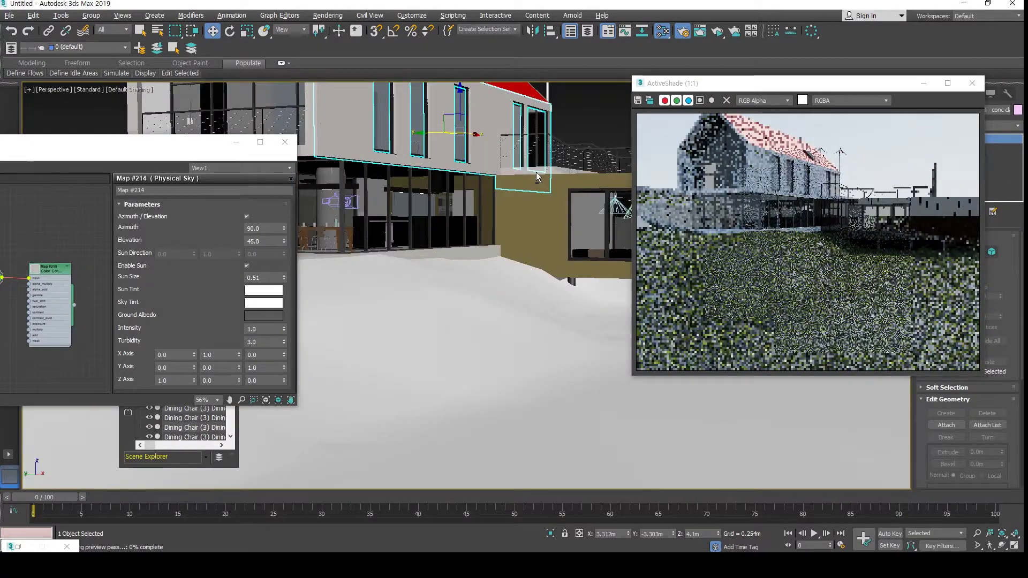
scroll(538, 176, down, 3)
scroll(537, 176, down, 2)
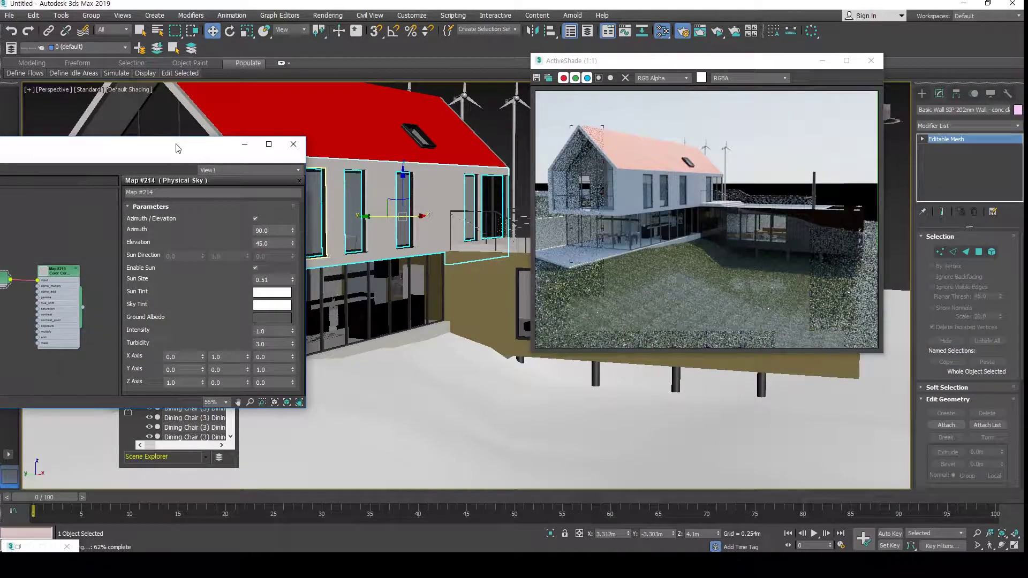
drag(177, 149, 222, 148)
drag(722, 65, 576, 171)
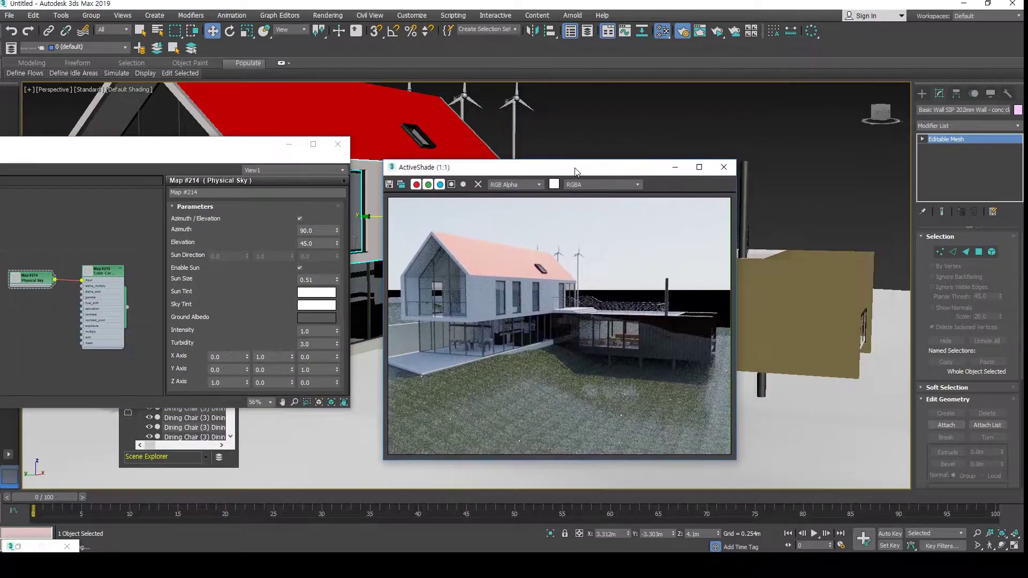
click(647, 123)
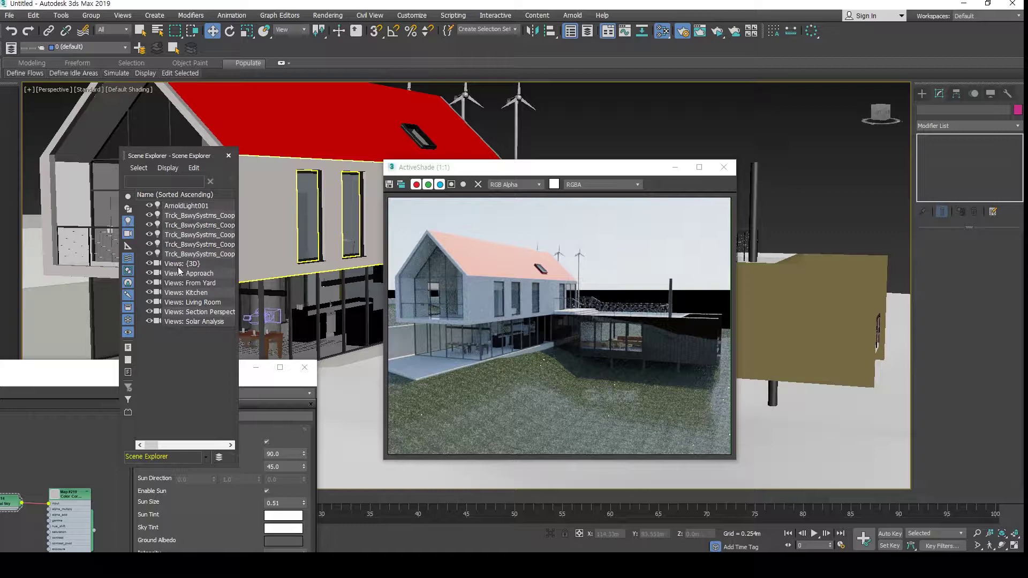
Lower ArnoldLight001's exposure from 8.0 to about 7.17, then deselect the light.
click(181, 282)
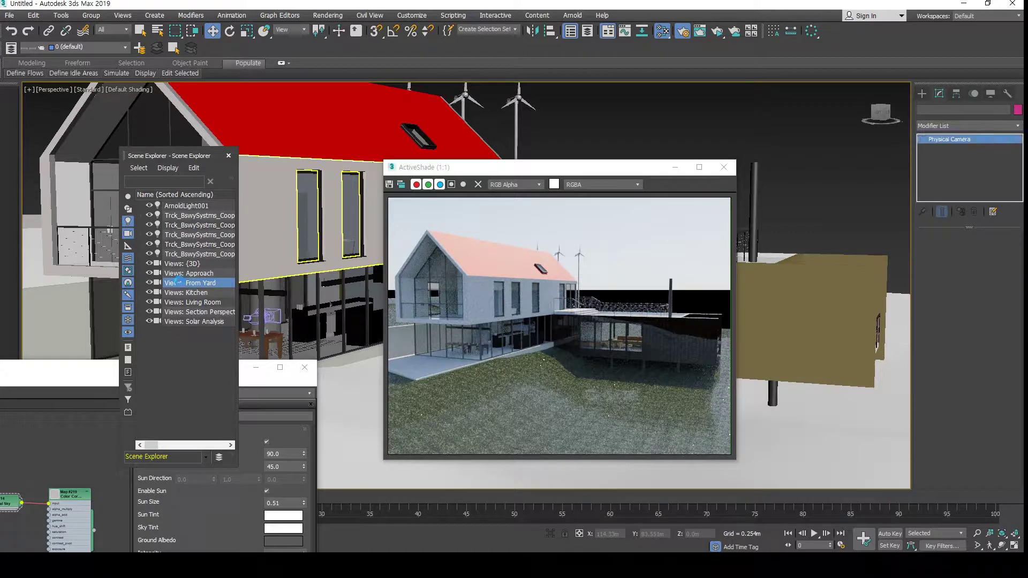
click(186, 206)
scroll(990, 385, down, 4)
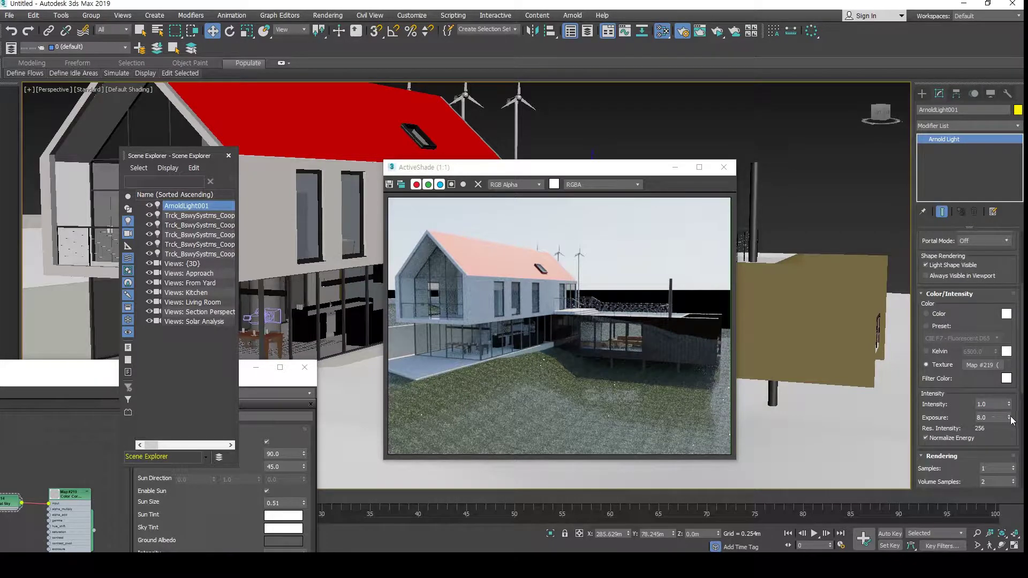
drag(1009, 417, 1008, 427)
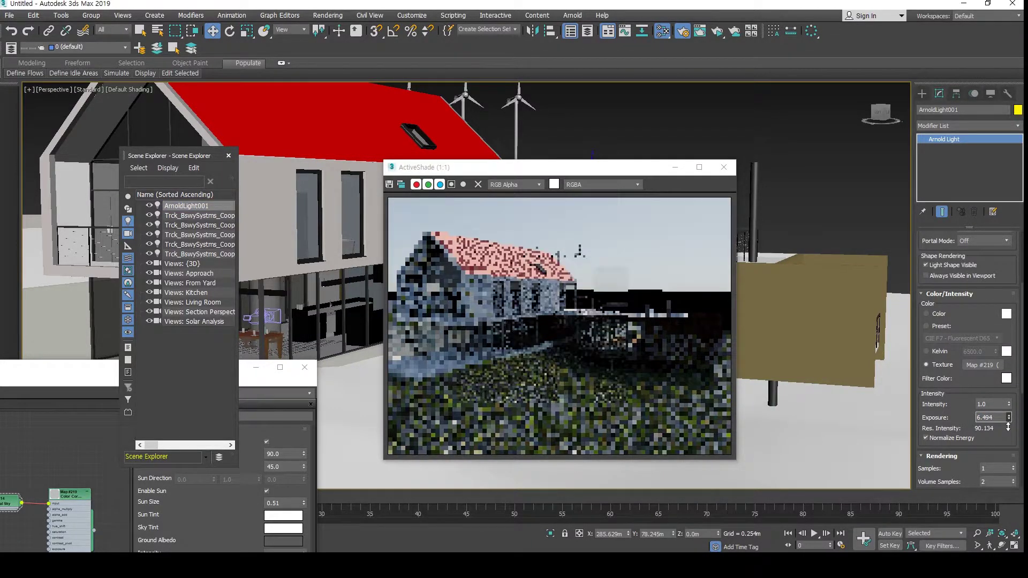
drag(1008, 427, 1008, 420)
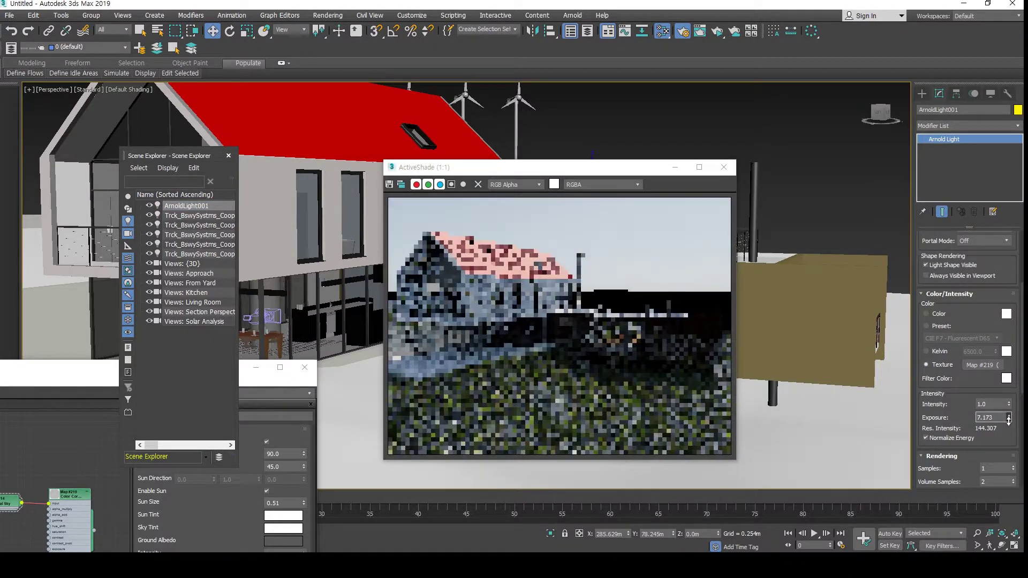
click(798, 193)
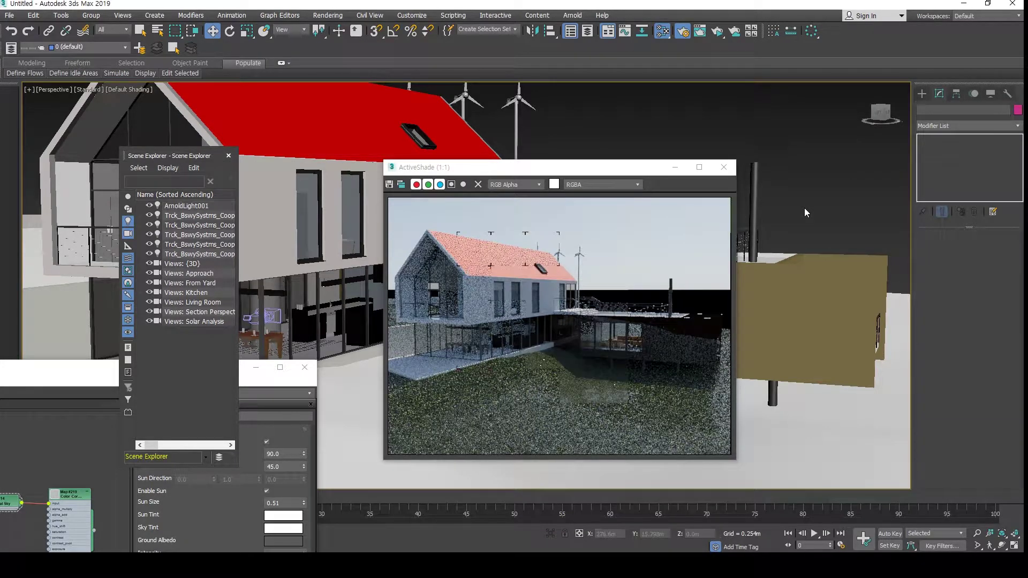
Re-frame the view on the house and bring the Physical Sky settings back up.
alt+middle_drag(804, 208, 540, 124)
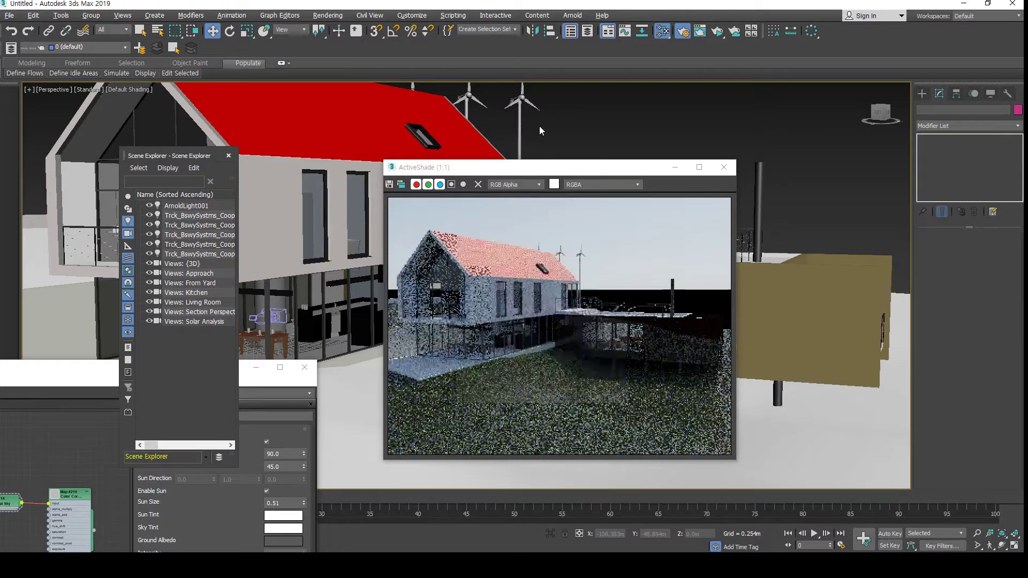
mouse_move(540, 123)
middle_down()
mouse_move(546, 110)
mouse_move(546, 123)
middle_up()
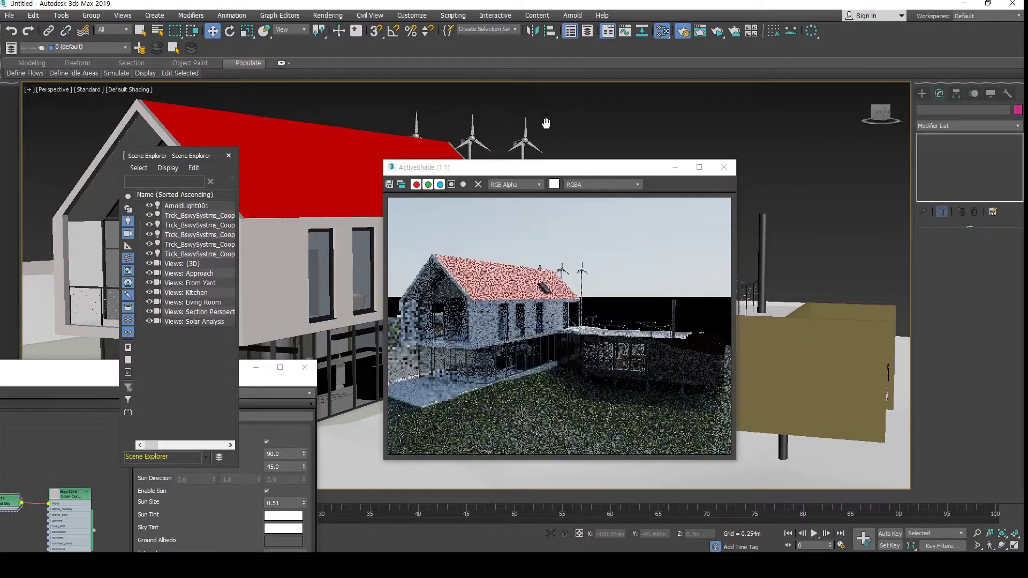
scroll(546, 123, up, 2)
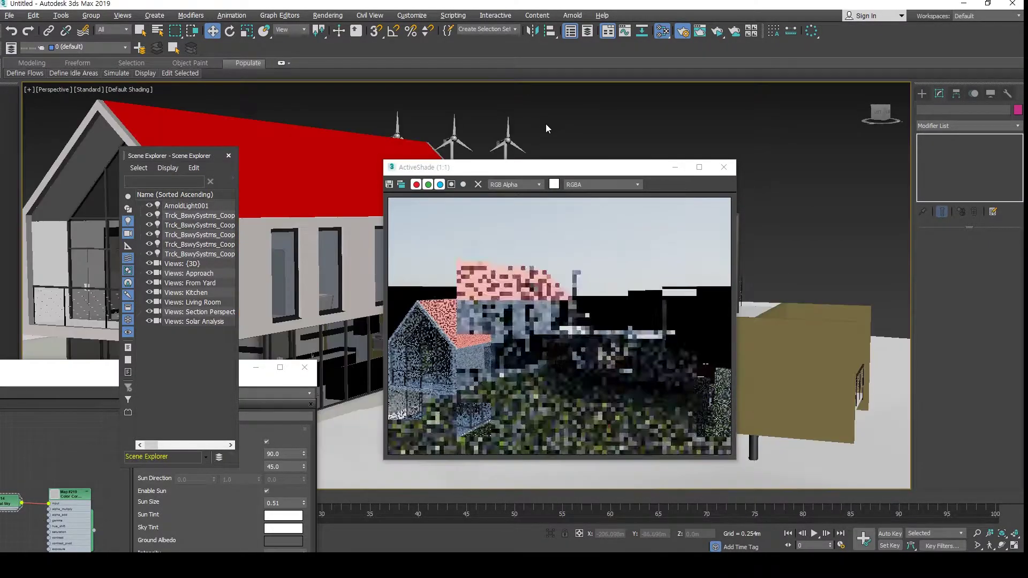
scroll(545, 124, up, 2)
middle_drag(545, 123, 548, 125)
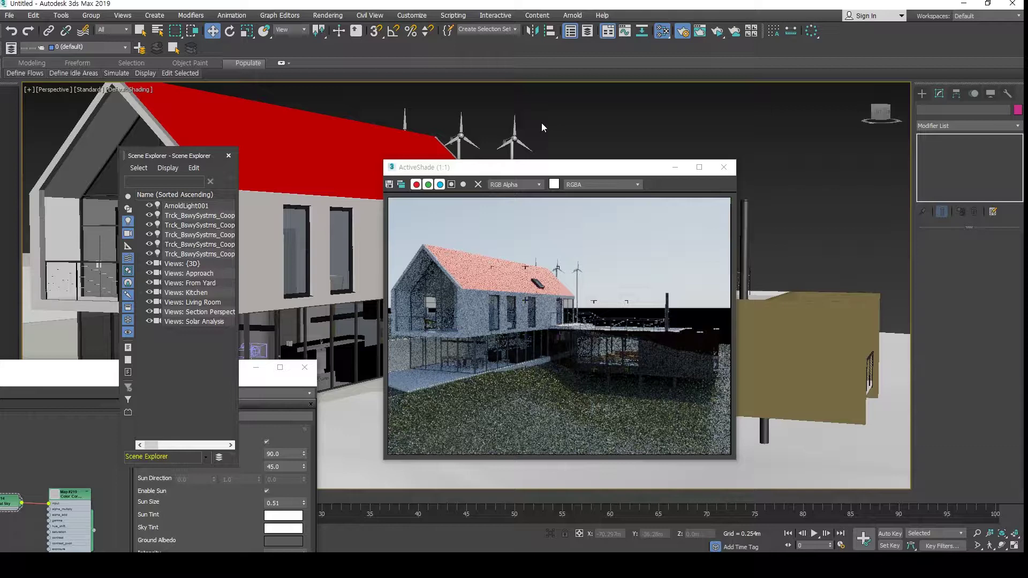
key(m)
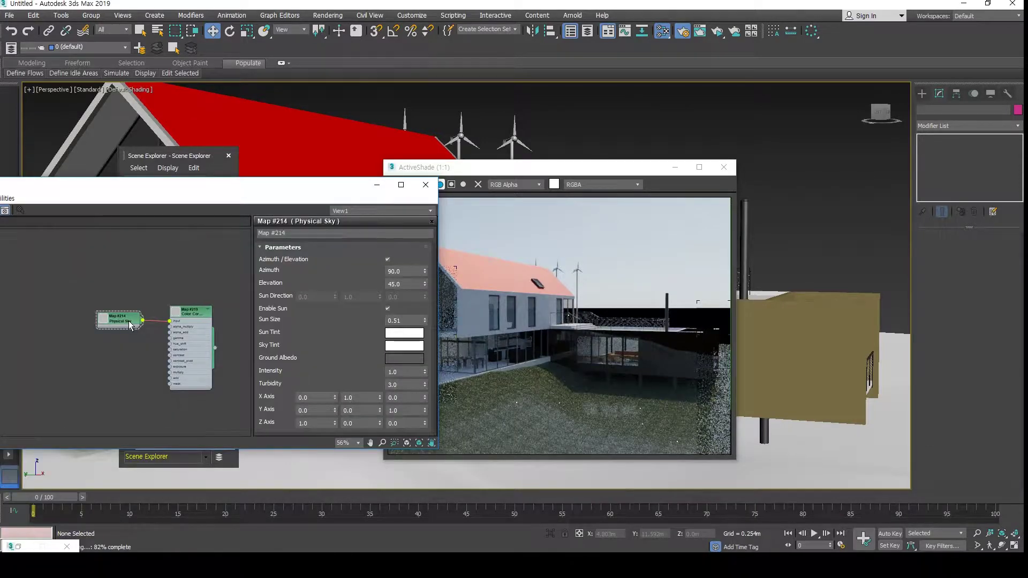
Try lower sun elevations around 8.6, settling on 5.93.
drag(475, 169, 567, 163)
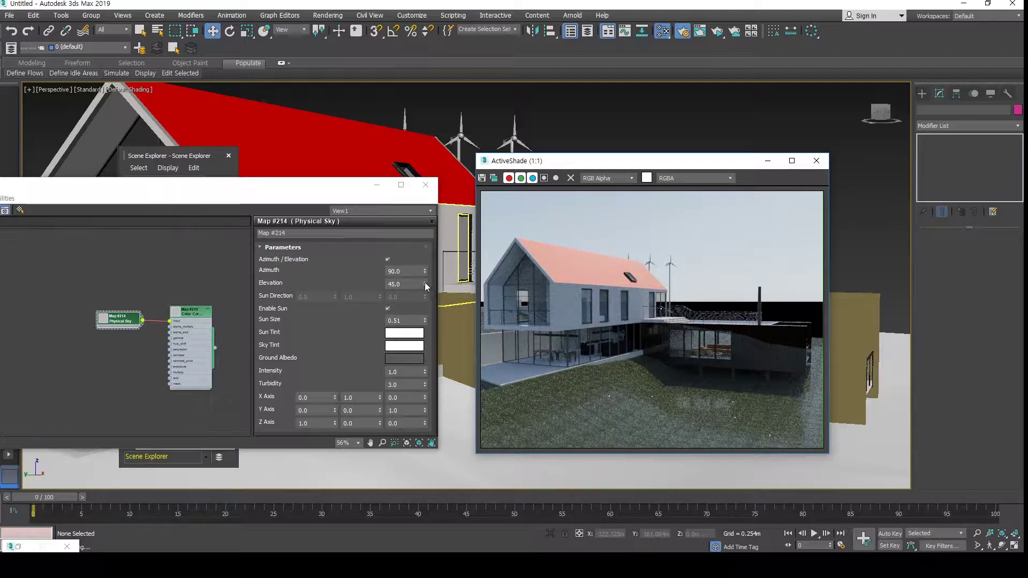
drag(425, 283, 420, 353)
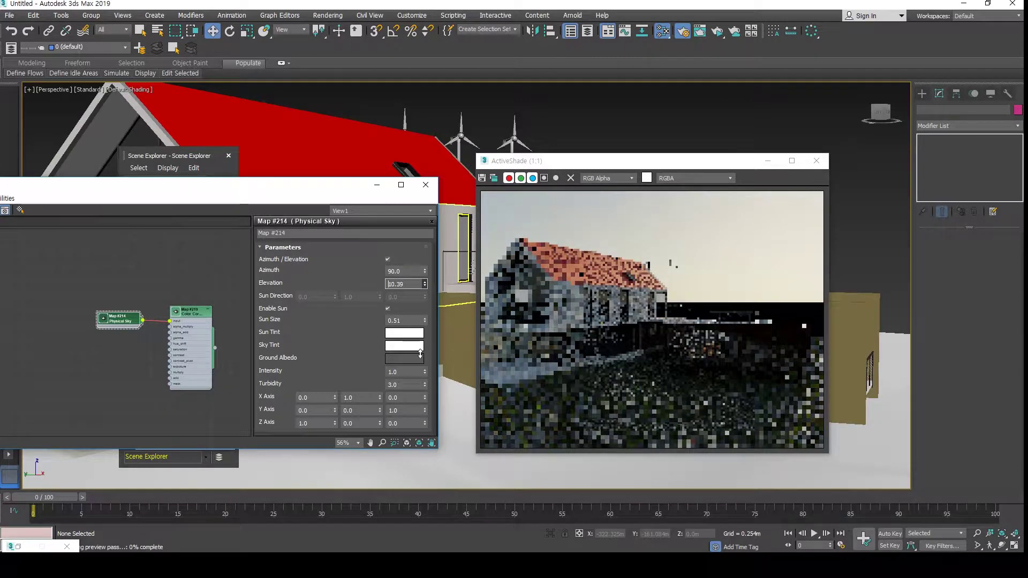
drag(420, 353, 416, 384)
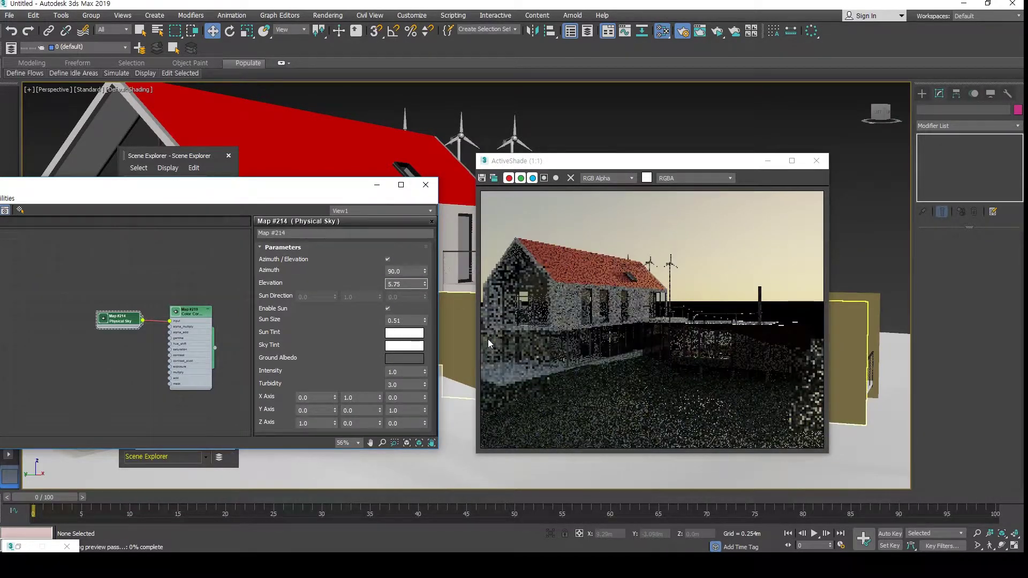
middle_drag(608, 131, 627, 128)
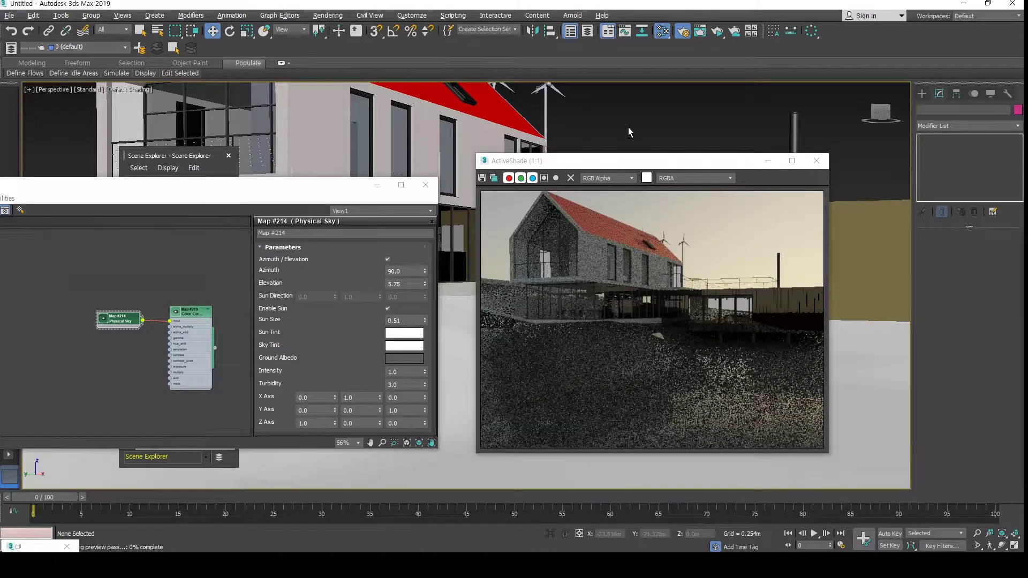
middle_drag(628, 127, 627, 124)
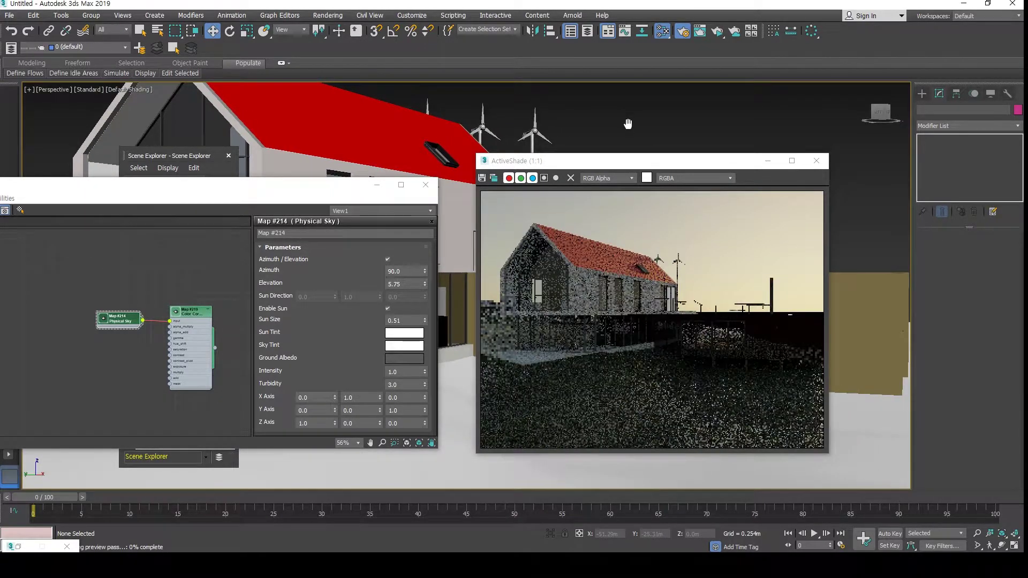
drag(424, 282, 425, 271)
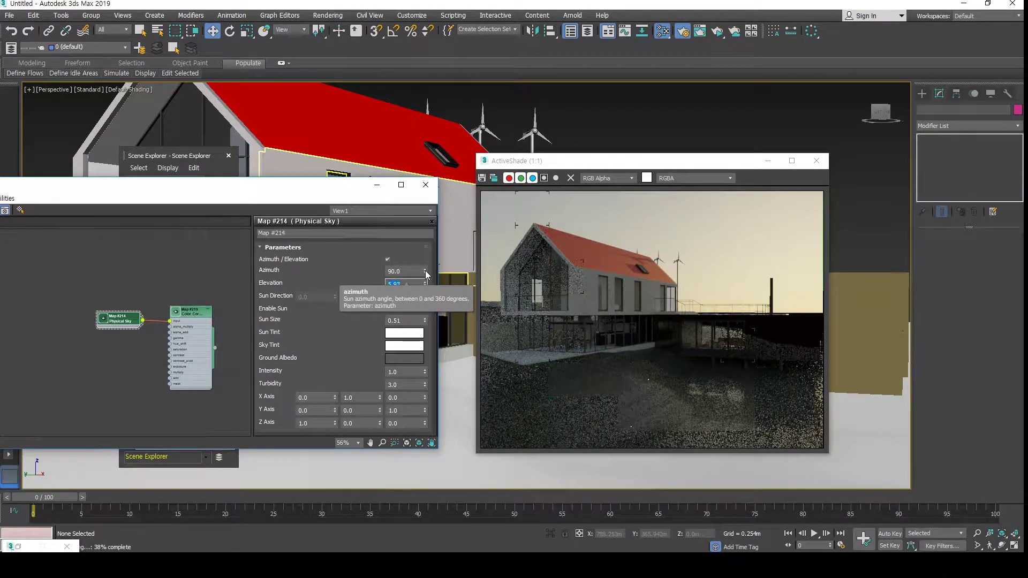
Swing the sun azimuth between about 113 and 74, leaving it at 67.05.
drag(426, 271, 426, 260)
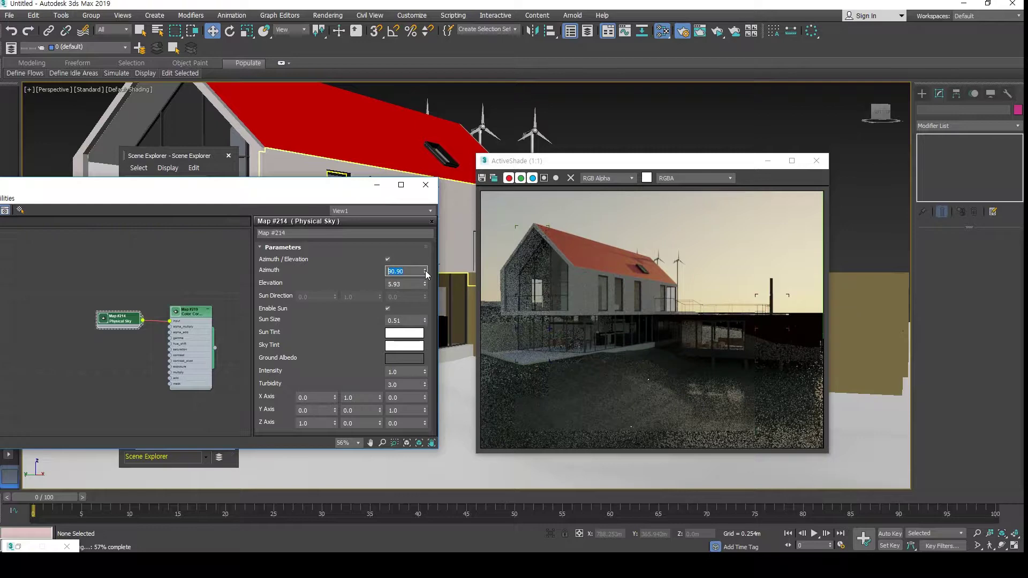
drag(427, 259, 423, 284)
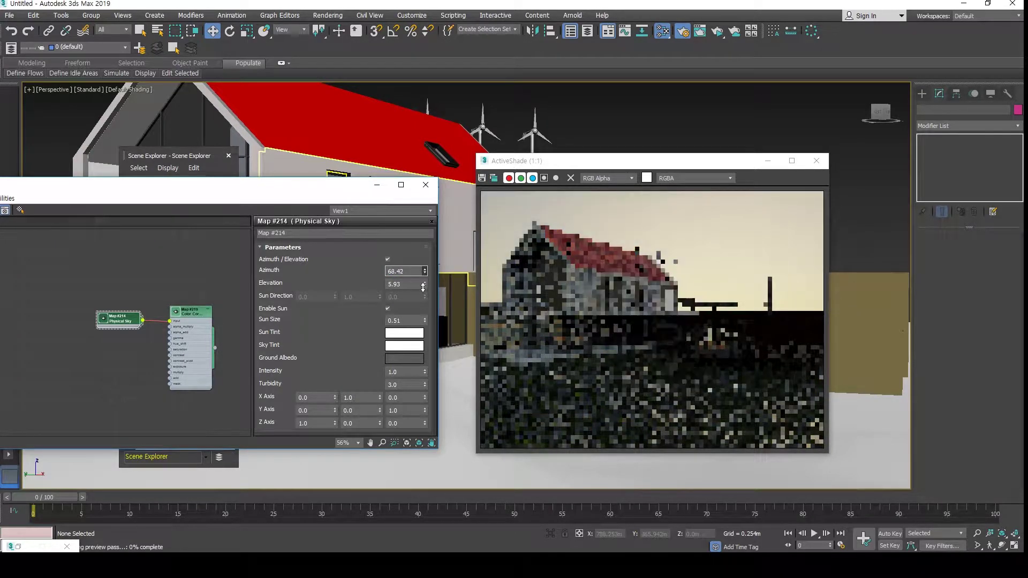
drag(424, 284, 423, 288)
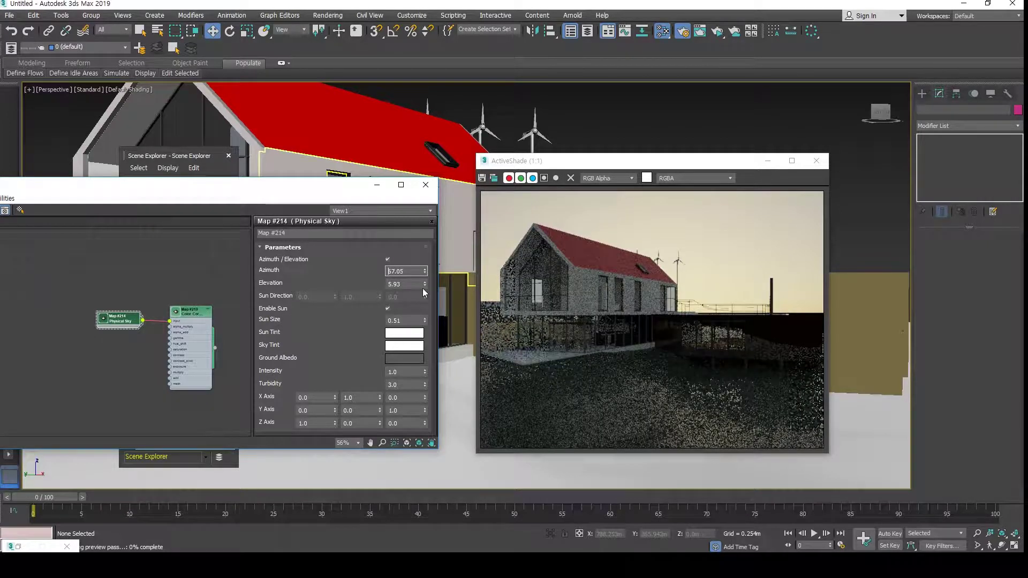
Set the Physical Sky turbidity down to 1.0.
drag(425, 386, 425, 384)
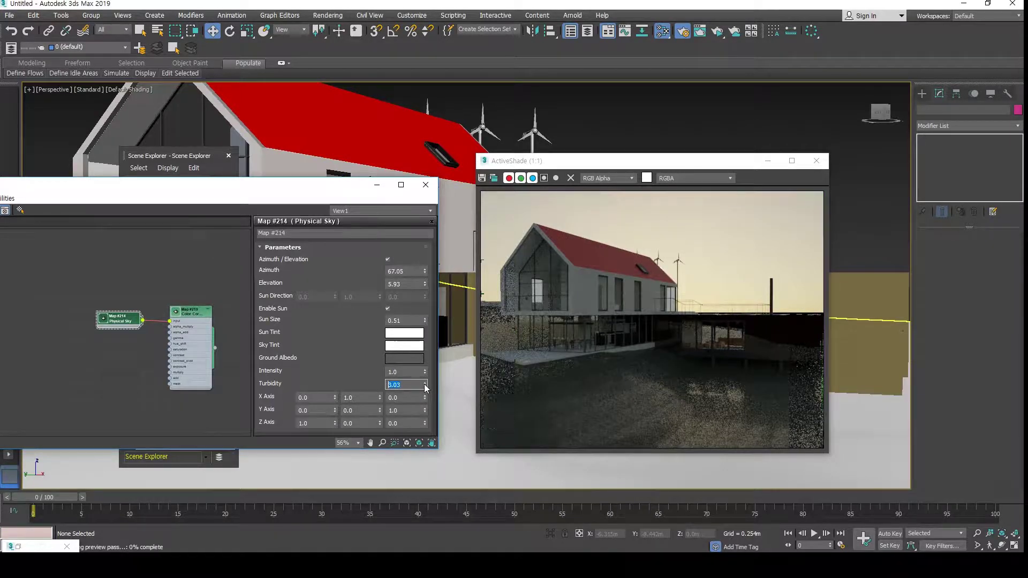
text(2.25)
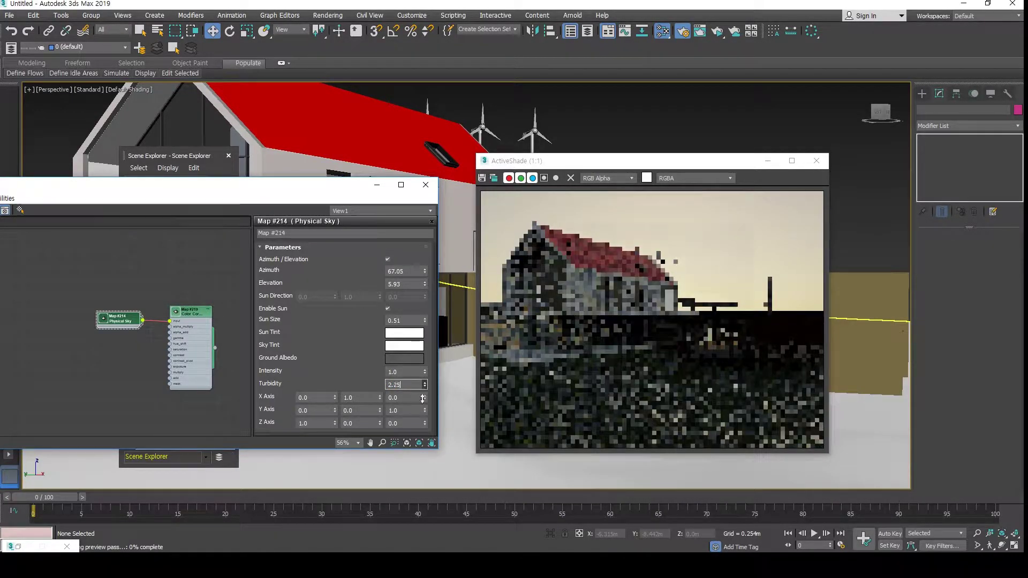
key(BackSpace)
key(BackSpace)
key(BackSpace)
text(1.11)
drag(415, 434, 407, 458)
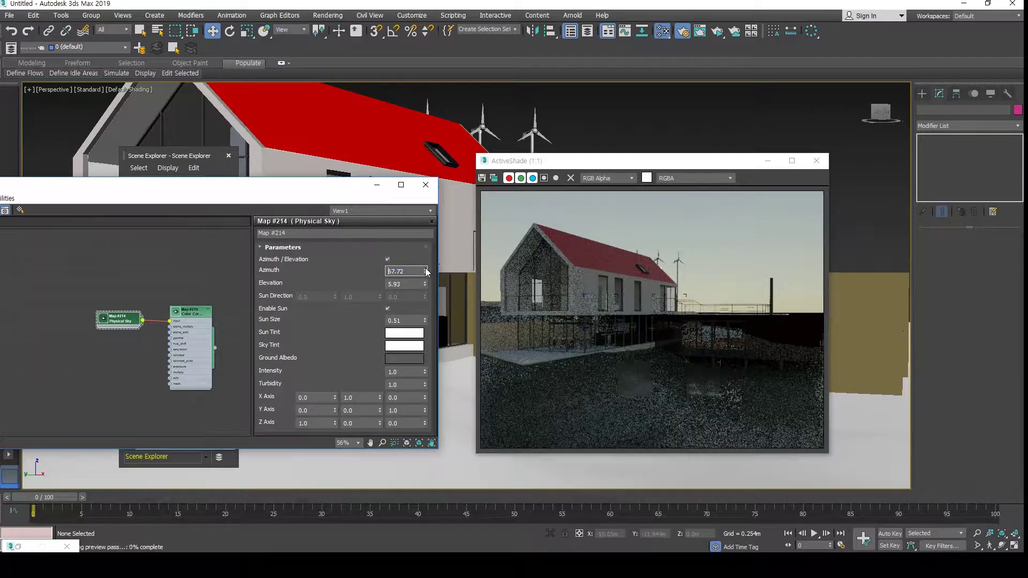
Settle the sun azimuth at 74.38 and raise the elevation to about 45.
drag(424, 271, 422, 275)
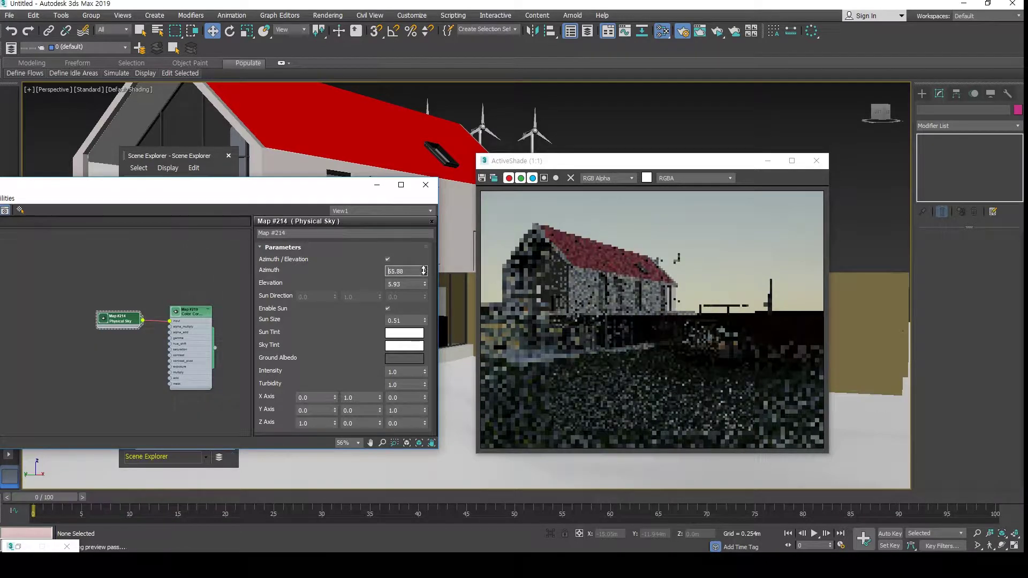
mouse_move(422, 275)
mouse_down()
mouse_move(420, 299)
mouse_move(426, 262)
mouse_up()
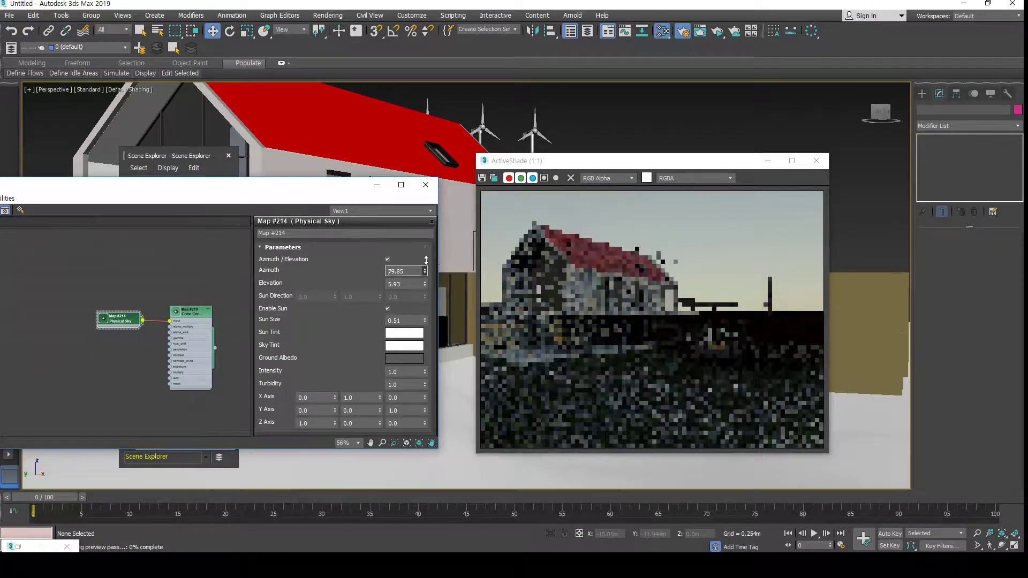
drag(426, 262, 426, 262)
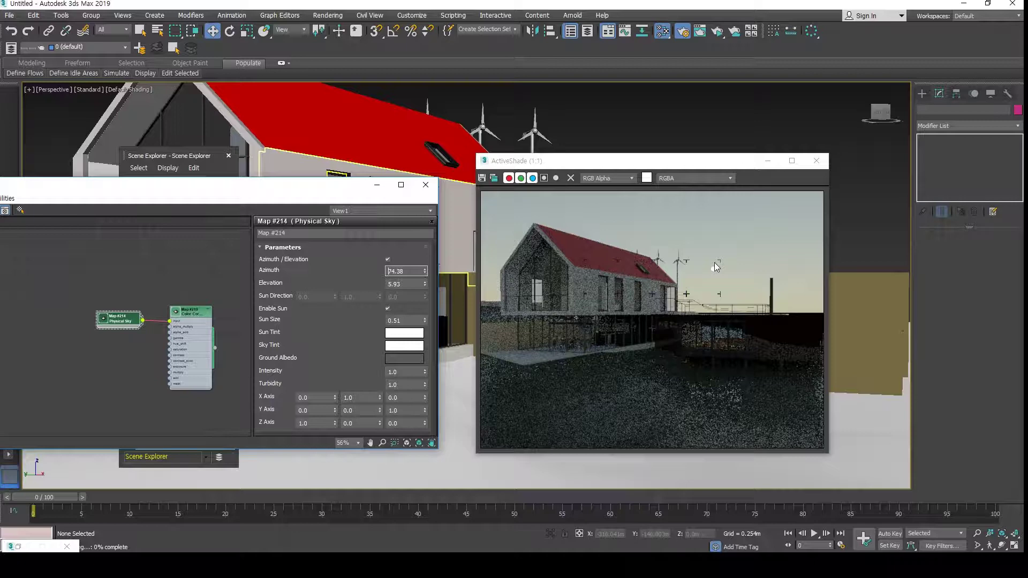
drag(425, 284, 433, 182)
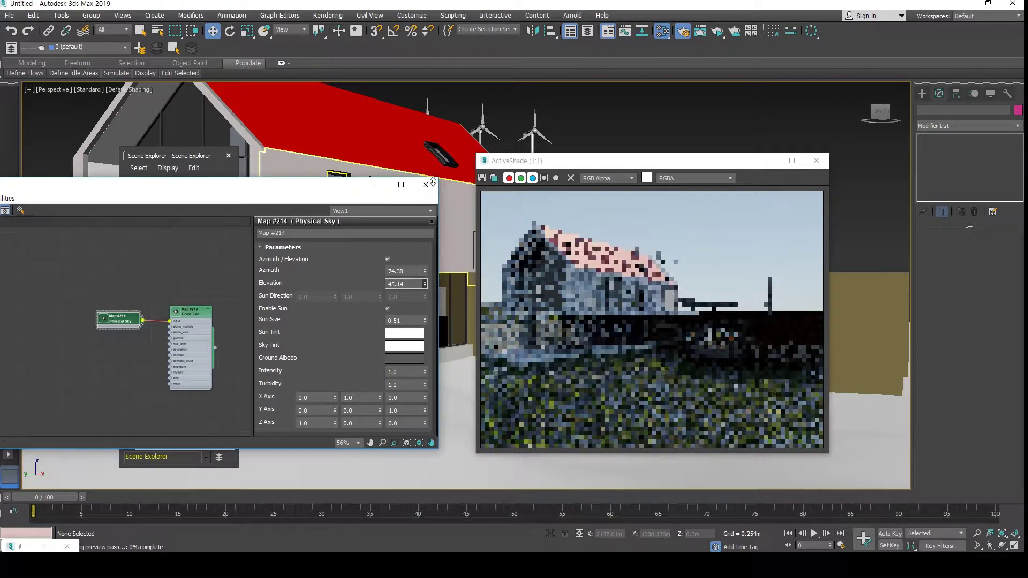
Lower the sun elevation to 3.37 and increase turbidity to 2.49 for haze.
drag(433, 182, 427, 260)
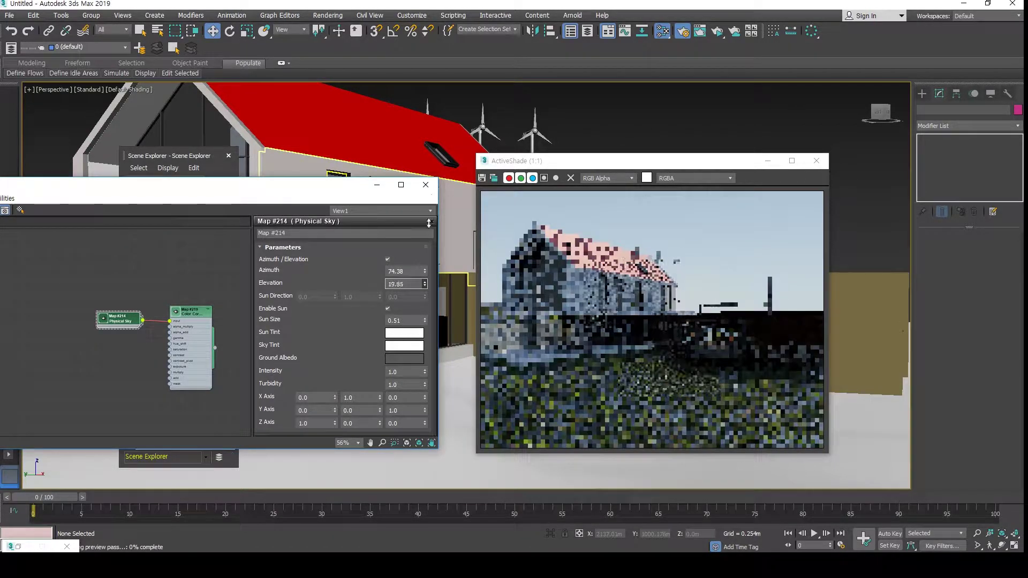
drag(423, 279, 419, 309)
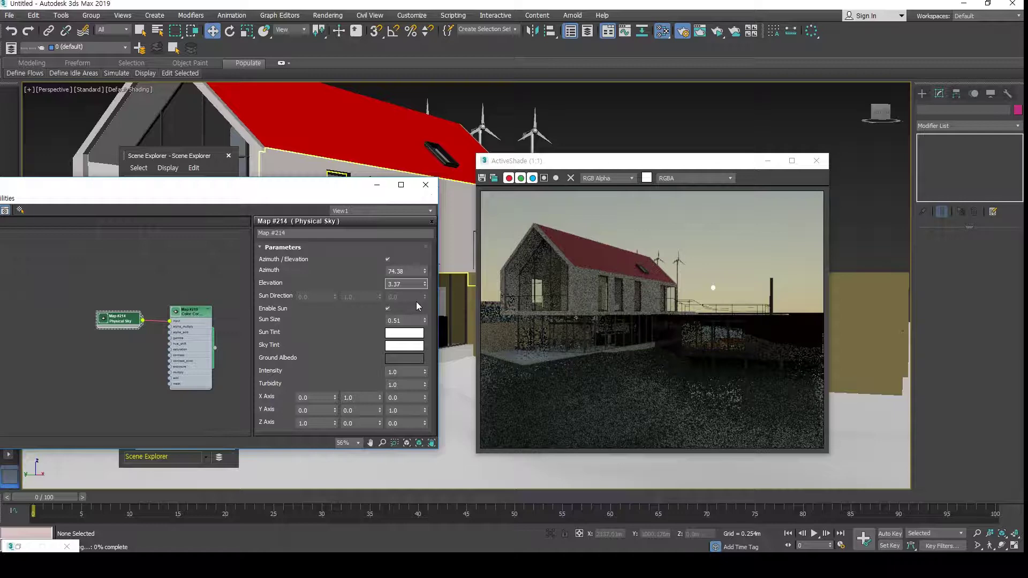
drag(425, 384, 426, 373)
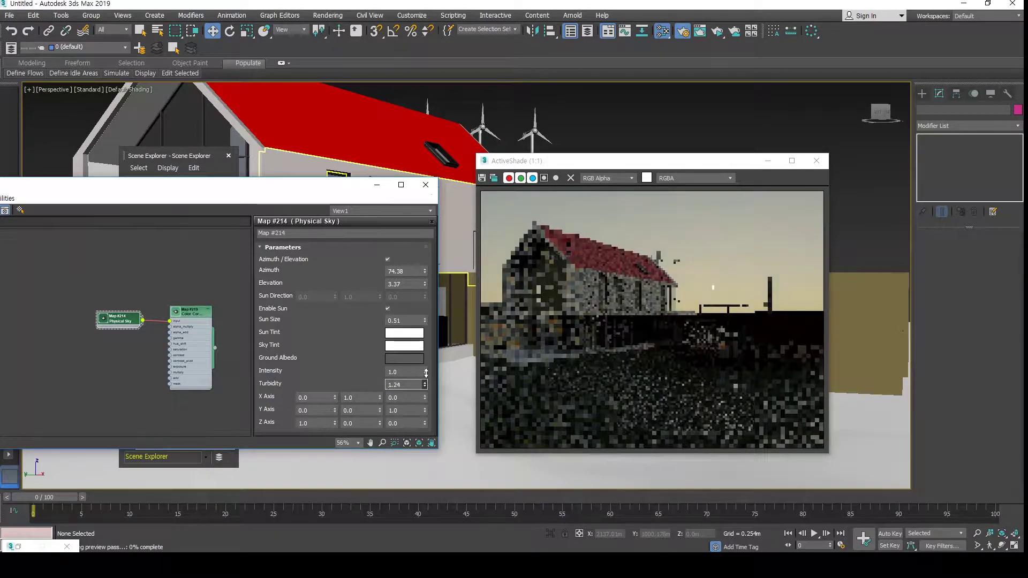
drag(426, 373, 430, 337)
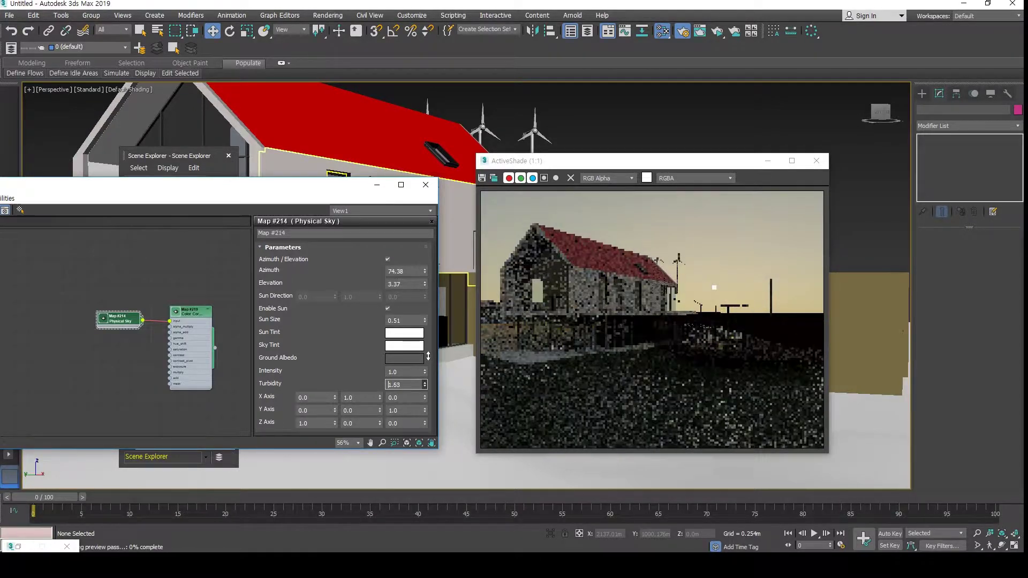
drag(431, 337, 431, 334)
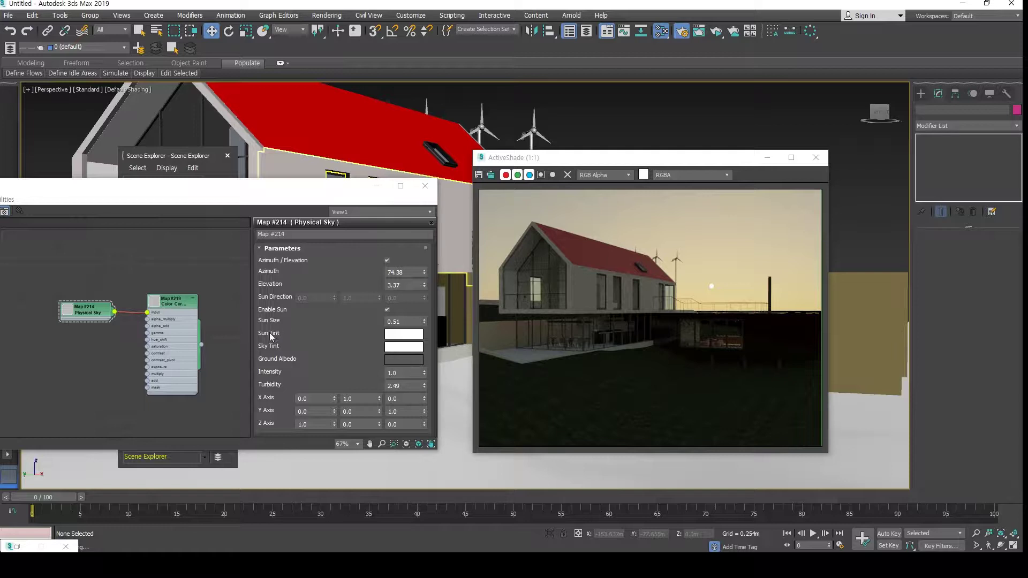
Make the Sun Tint magenta-pink (Hue 0.853, Sat 0.833), then begin picking a Sky Tint hue.
click(403, 337)
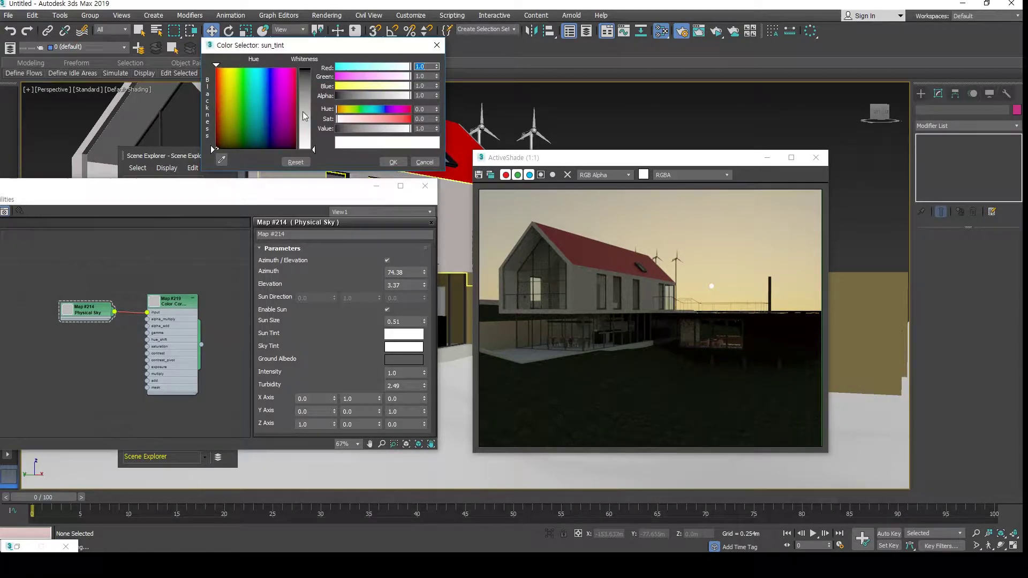
click(281, 95)
drag(281, 94, 286, 102)
click(390, 163)
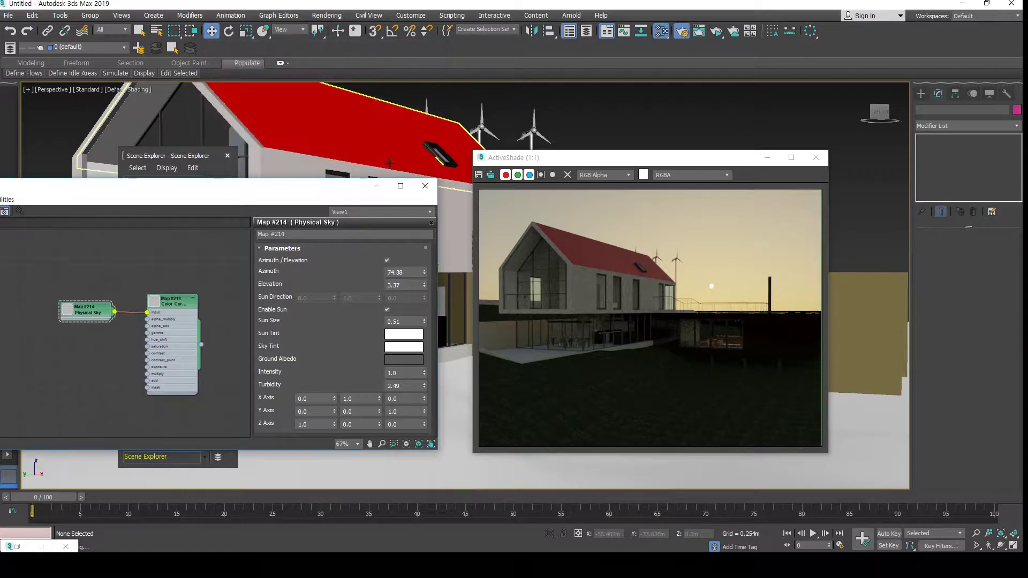
click(402, 336)
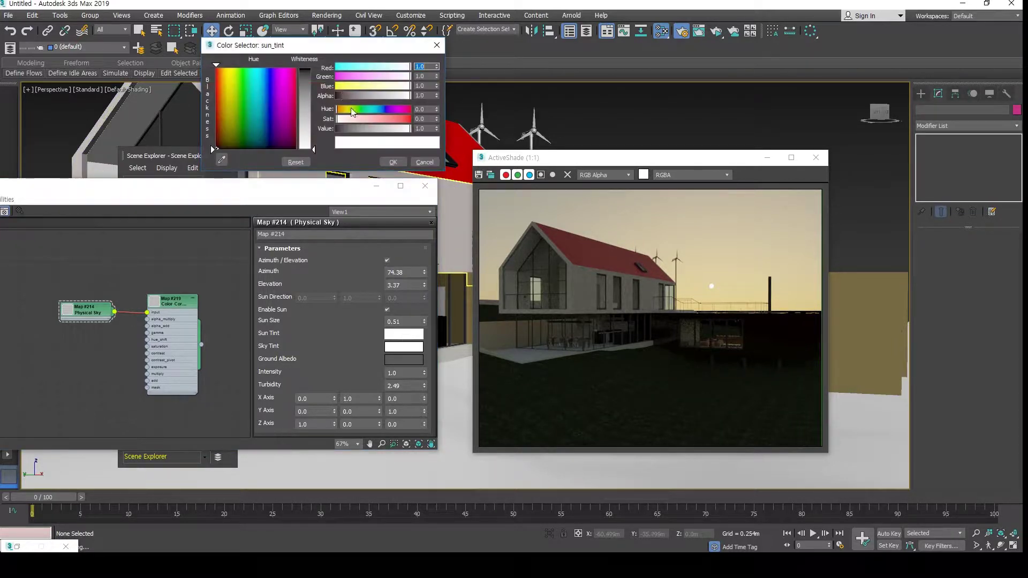
mouse_move(293, 105)
mouse_down()
mouse_move(284, 102)
mouse_move(314, 76)
mouse_up()
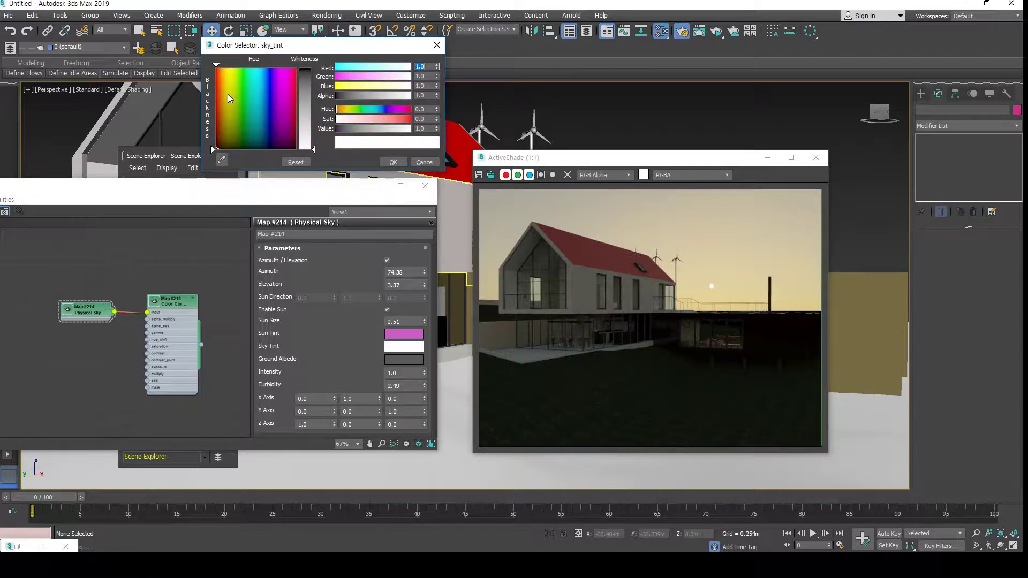
drag(228, 97, 284, 98)
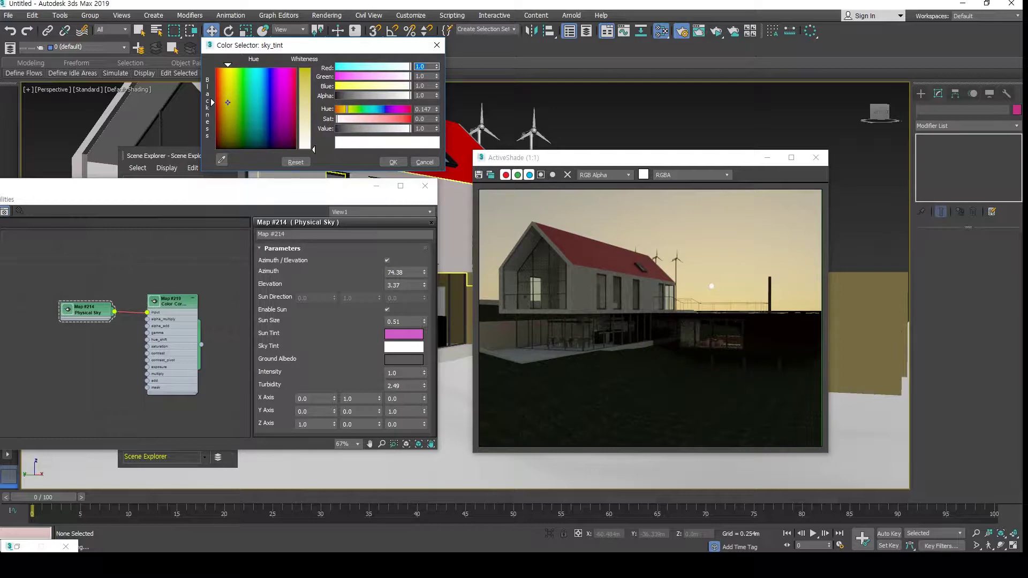
Try pale pink, green and cyan shades for the sky tint.
mouse_move(313, 148)
mouse_down()
mouse_move(313, 86)
mouse_move(313, 100)
mouse_up()
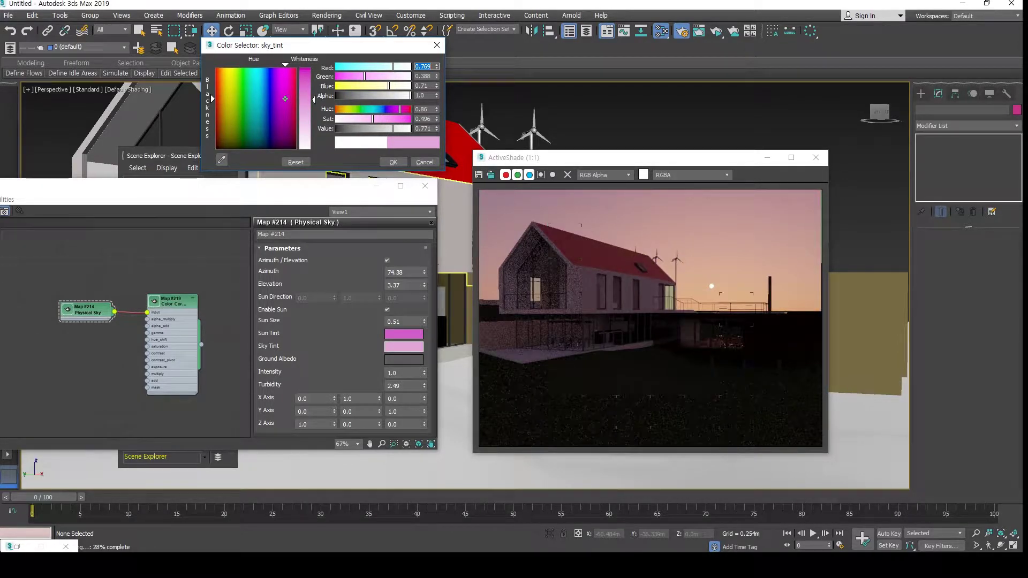
drag(313, 100, 313, 97)
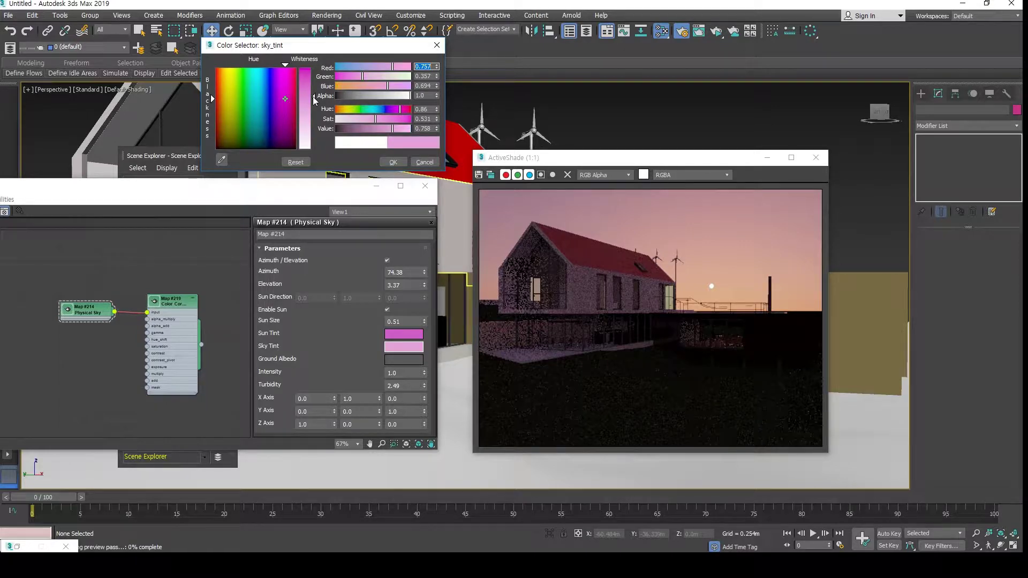
click(238, 119)
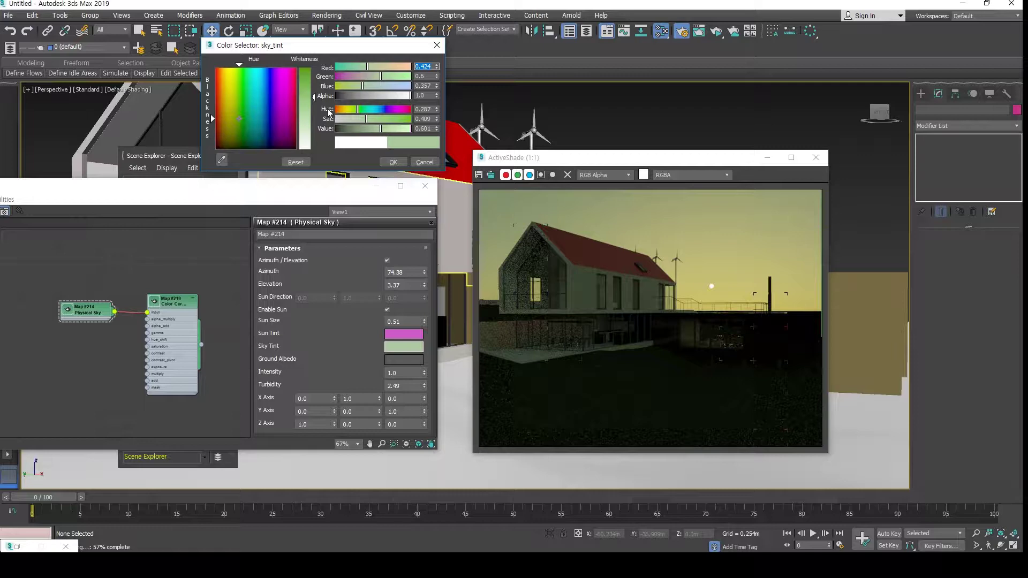
click(261, 114)
click(257, 114)
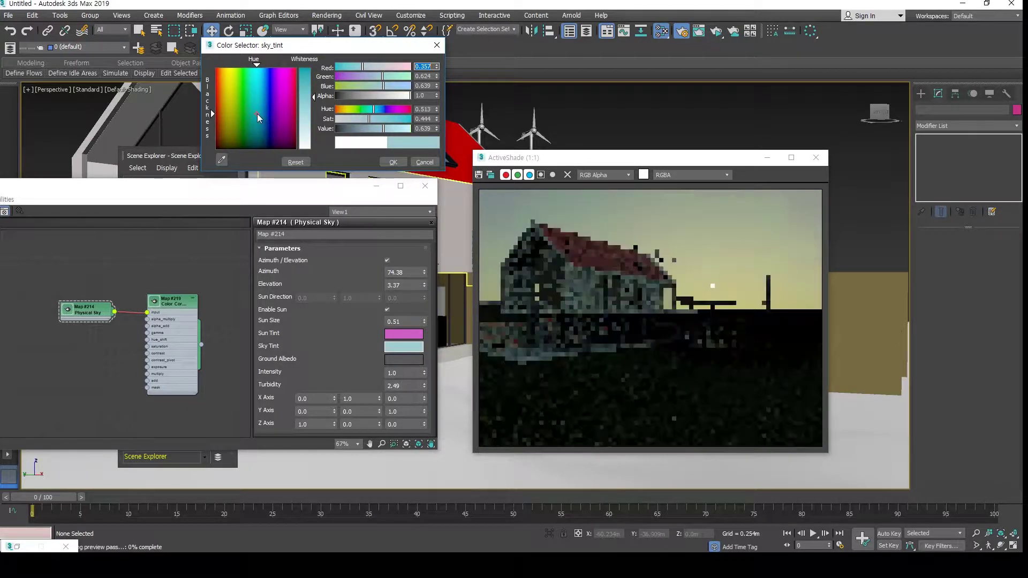
drag(257, 114, 315, 84)
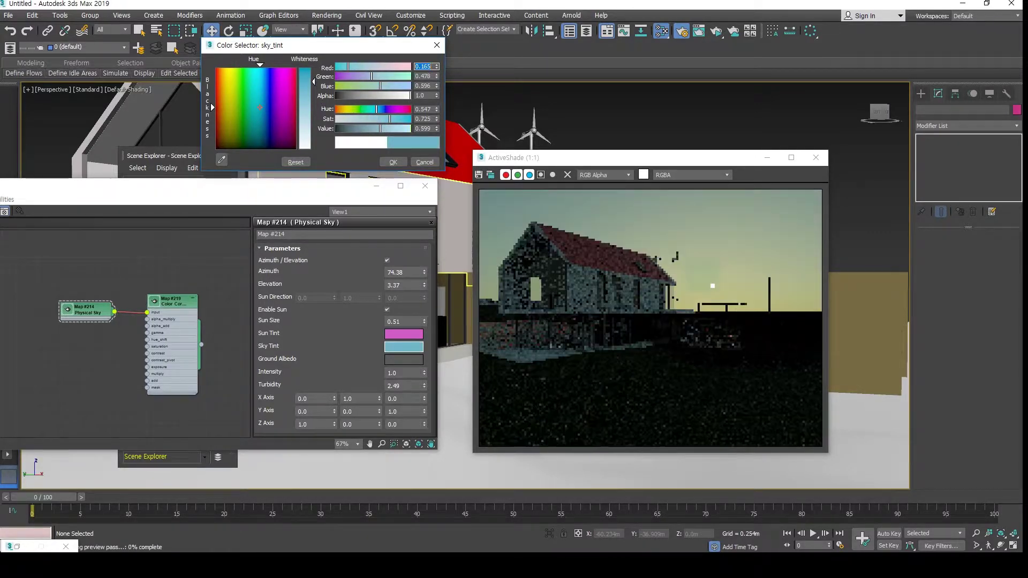
drag(314, 84, 315, 87)
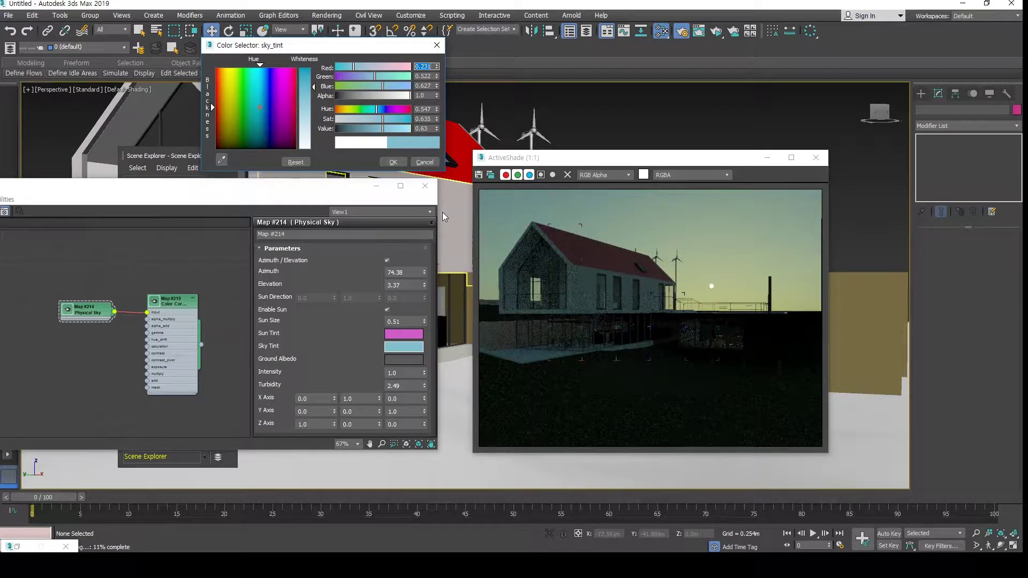
Reset the sky tint to pure white, accept it, and bring up the browser's house image results.
drag(360, 142, 396, 144)
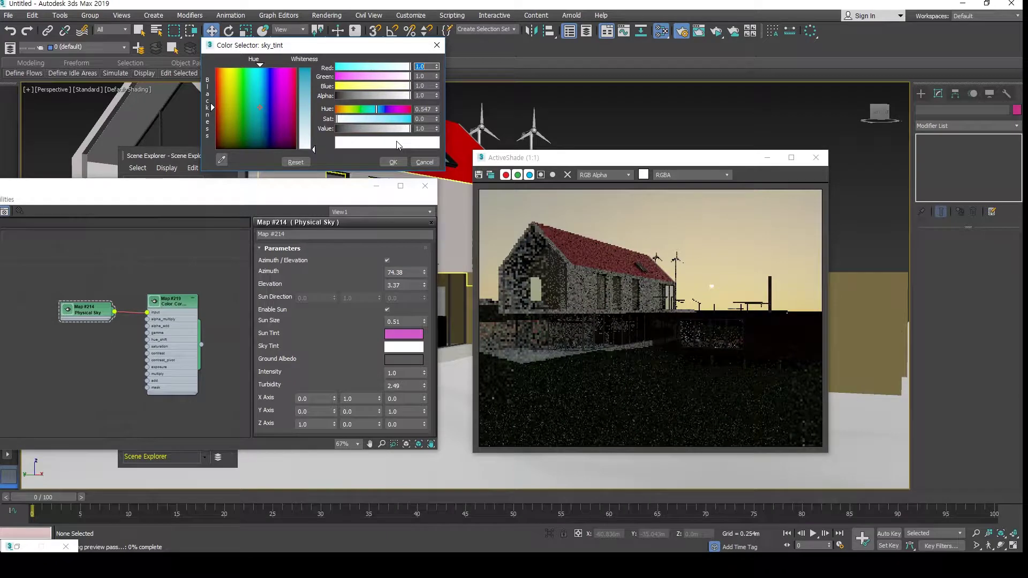
click(396, 162)
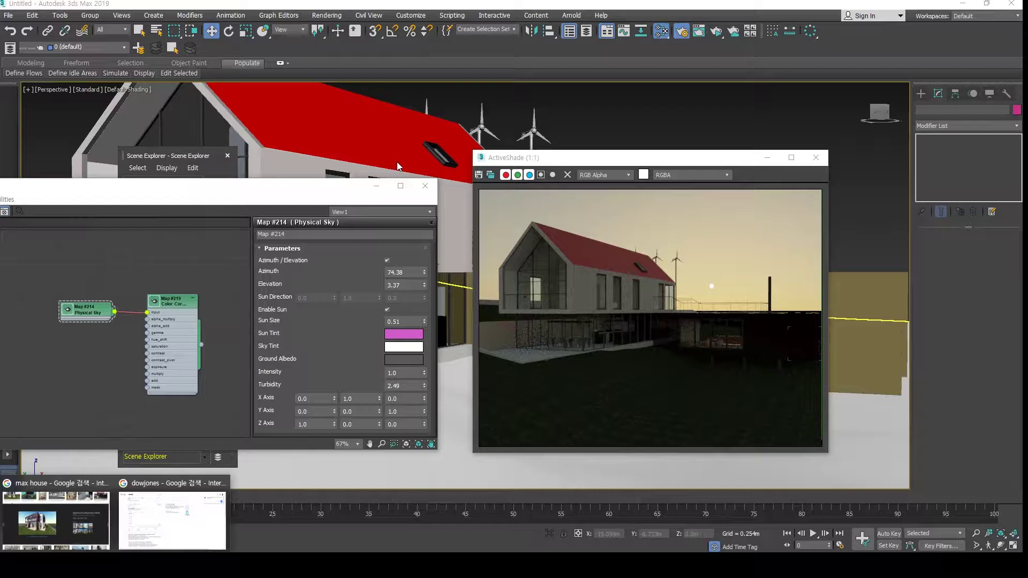
click(55, 518)
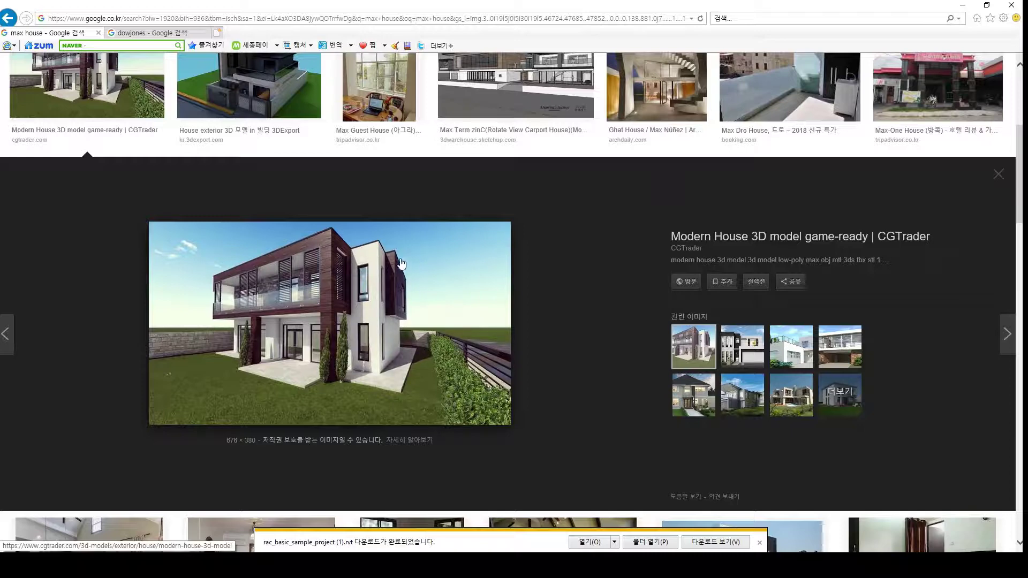
click(962, 5)
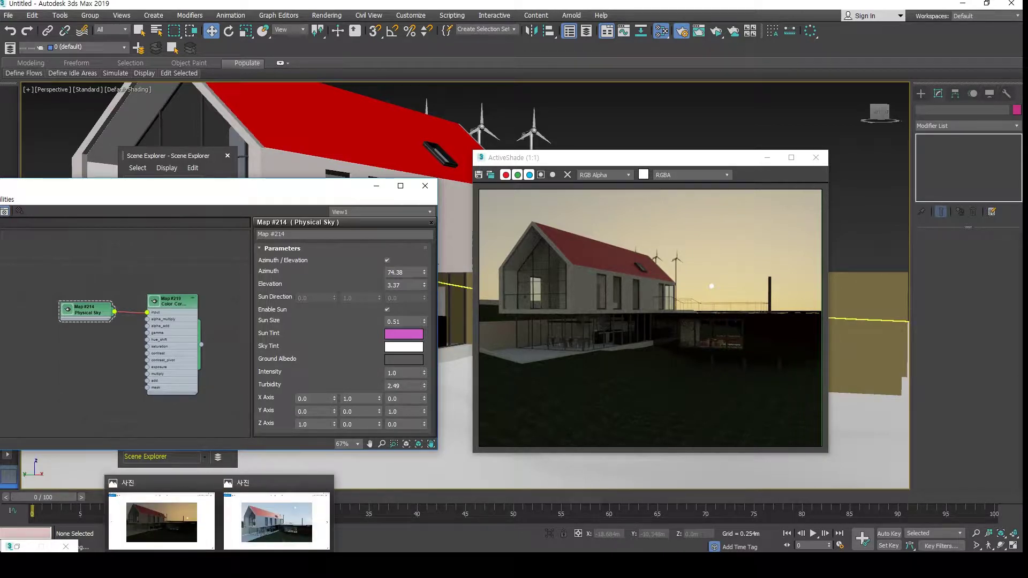
click(161, 513)
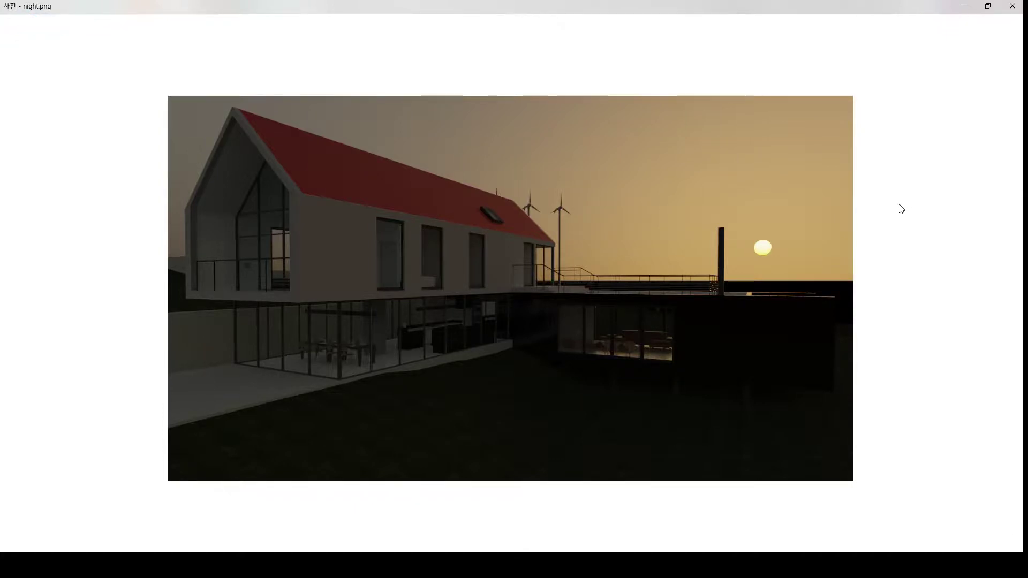
Advance from night.png to the day.png reference render.
key(Right)
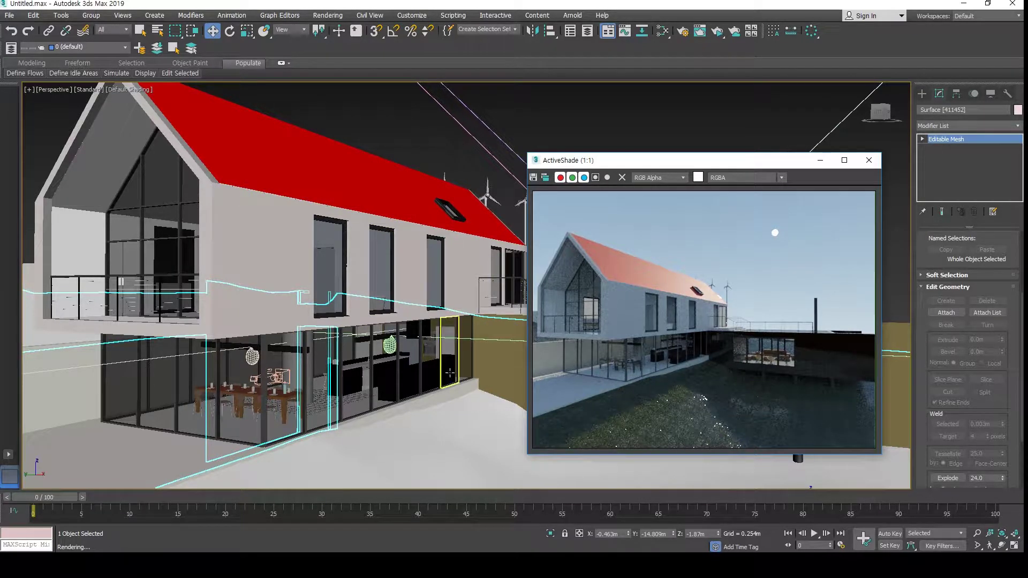
Orbit closer to the house, deselect everything, and open the Slate Material Editor.
alt+middle_drag(451, 376, 417, 371)
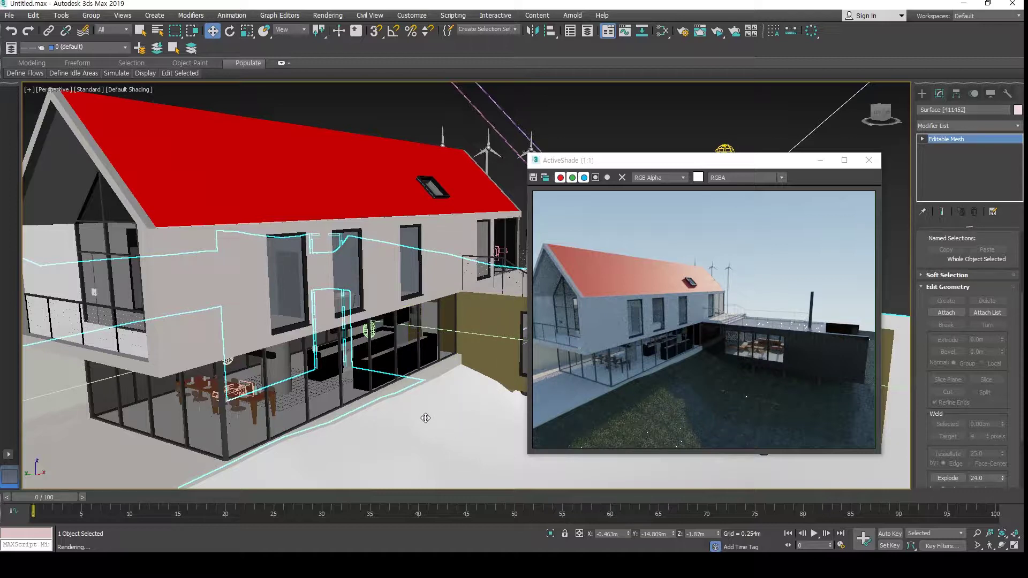
click(422, 114)
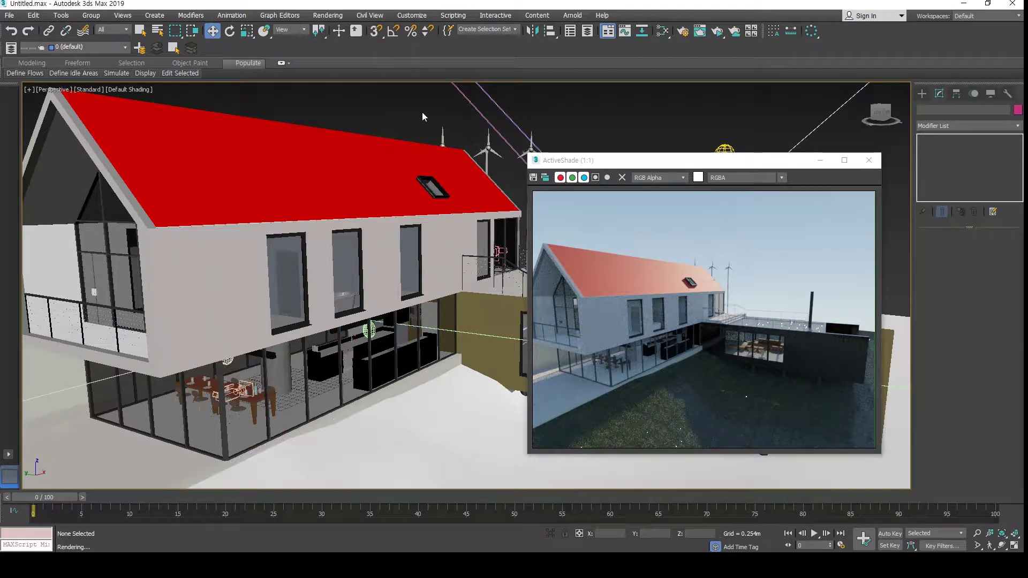
key(m)
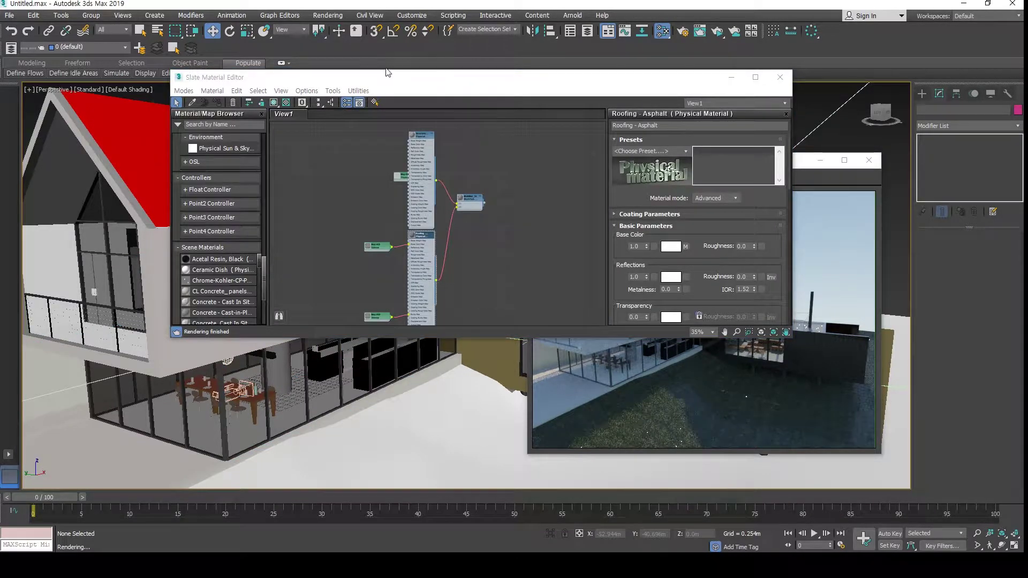
Empty the node view and pick the lawn's material from the scene.
drag(375, 75, 338, 69)
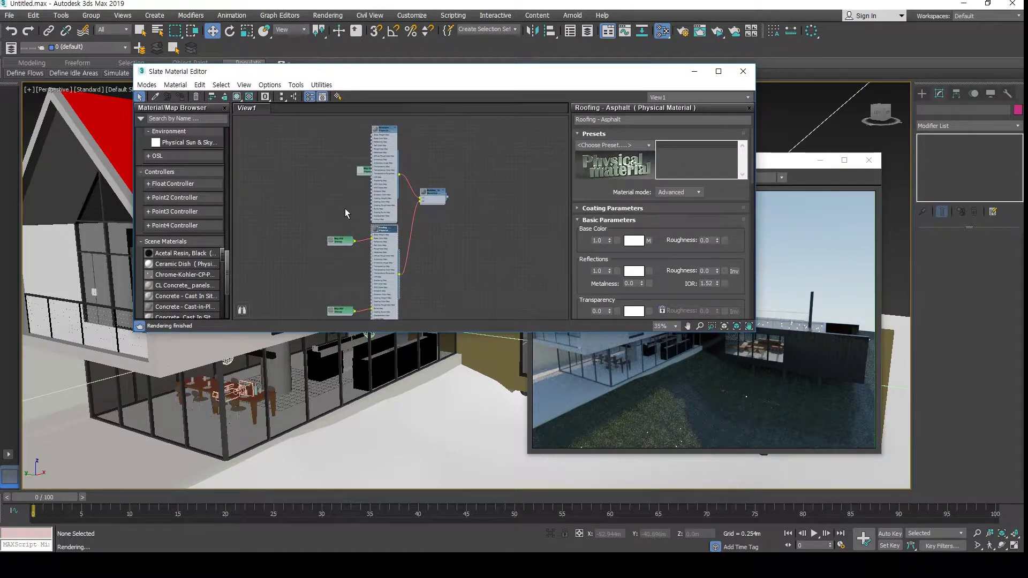
scroll(344, 212, down, 5)
key(Delete)
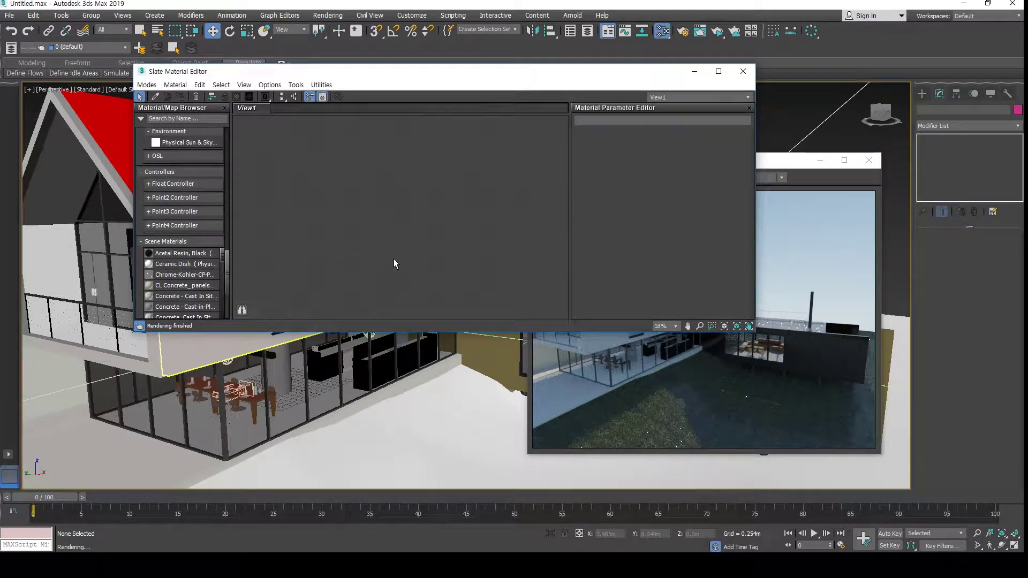
click(155, 96)
click(466, 422)
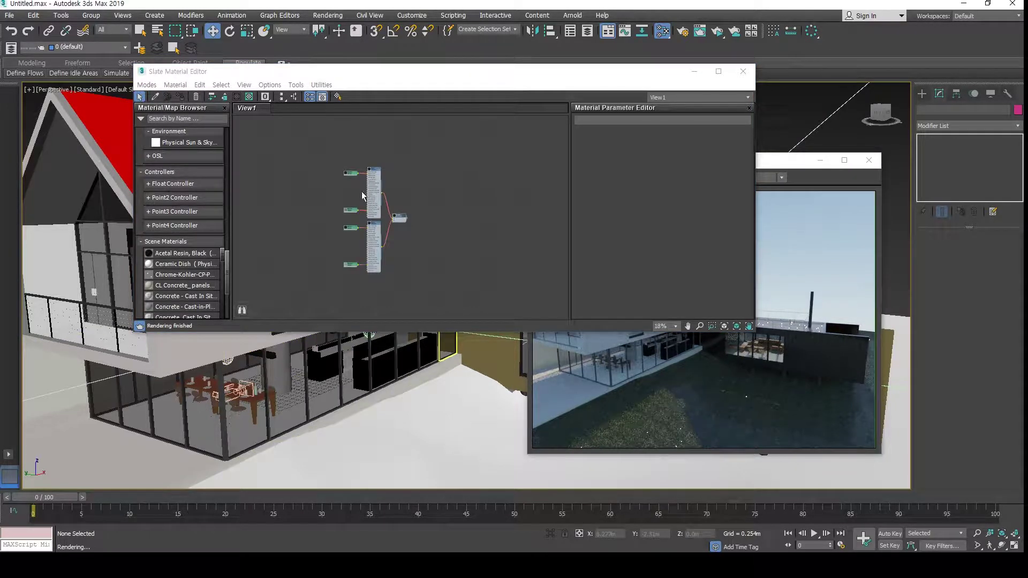
scroll(387, 204, up, 5)
Set the Grass and Earth materials' reflection weight to 0.0.
click(355, 247)
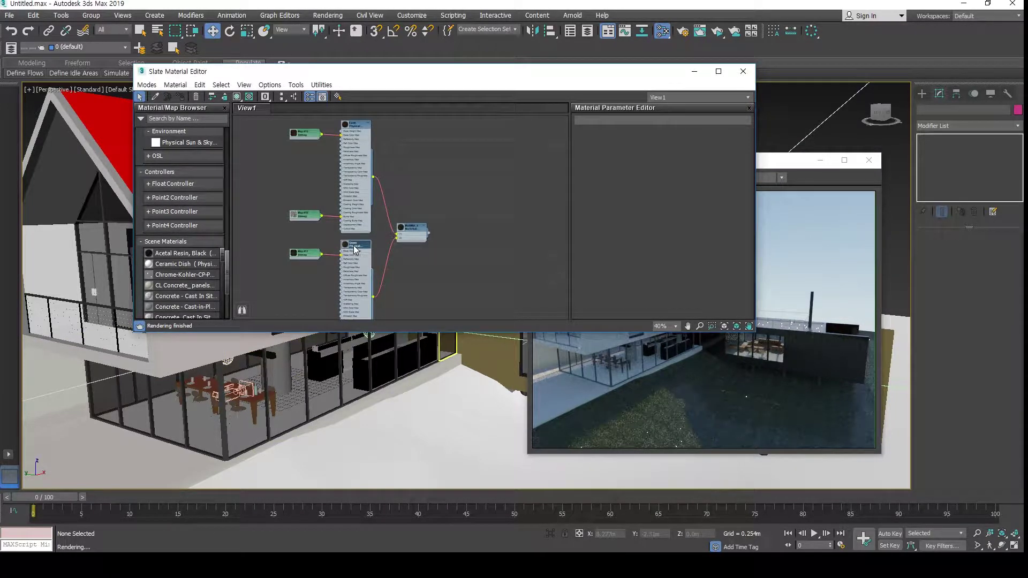
double_click(355, 249)
click(609, 269)
drag(609, 305, 609, 321)
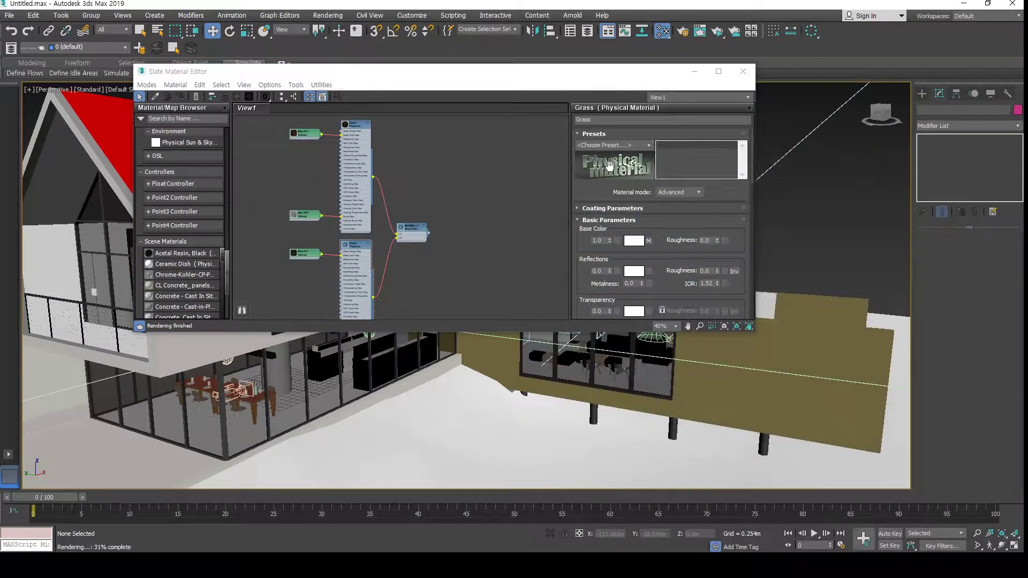
middle_drag(356, 161, 367, 185)
click(367, 185)
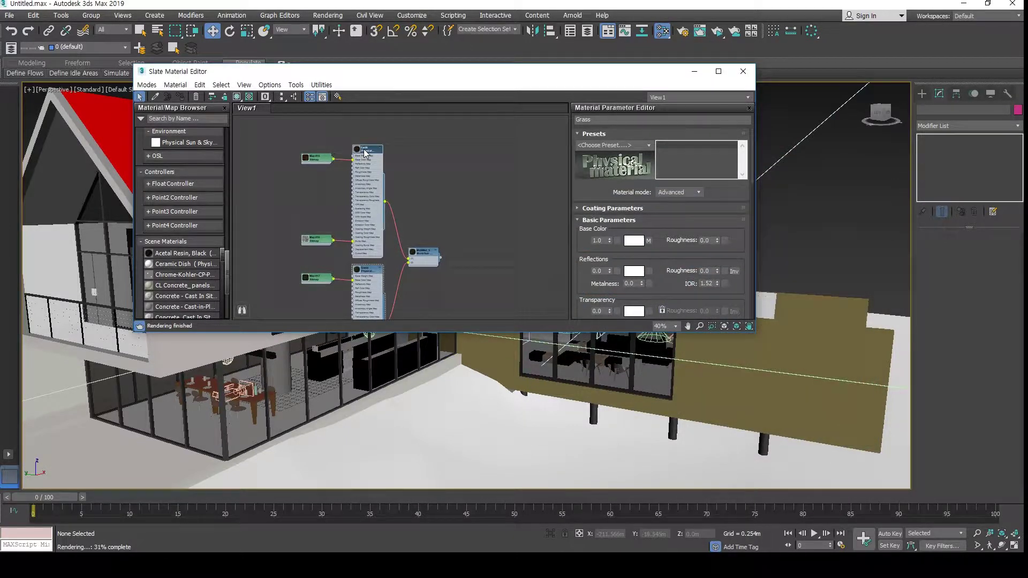
right_click(609, 271)
Clear the node view with Edit > Clear View.
scroll(389, 185, down, 3)
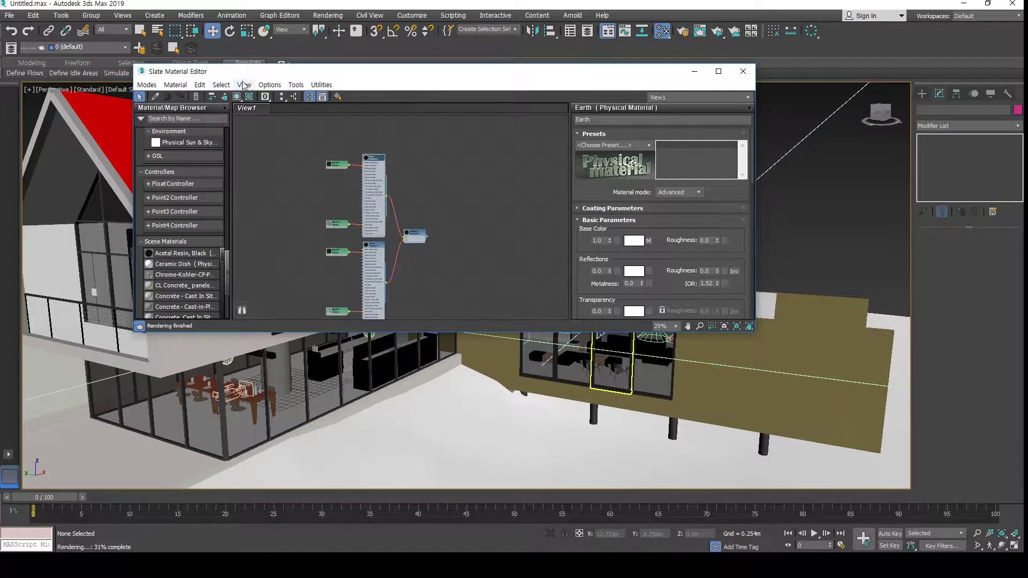
click(210, 86)
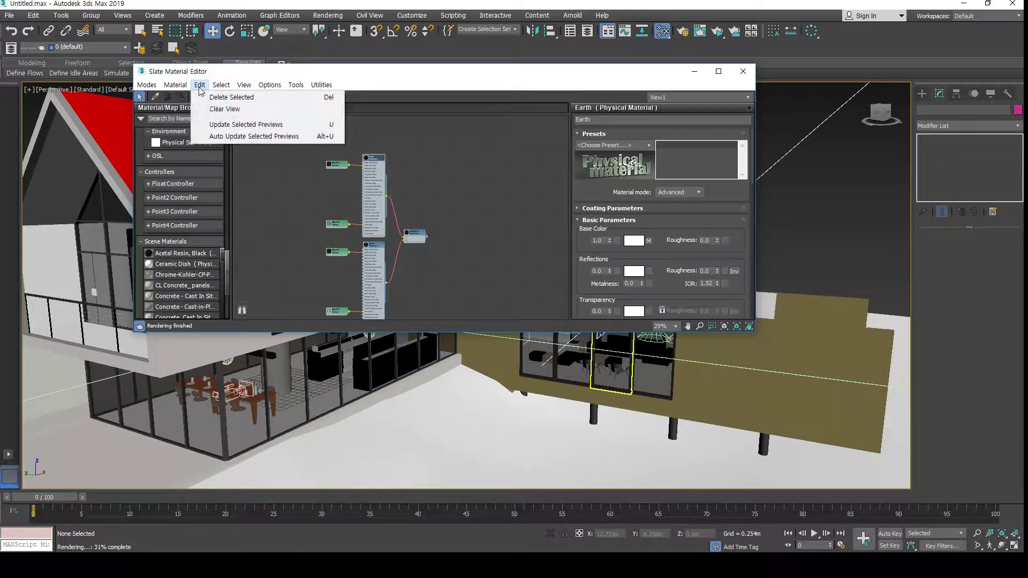
click(212, 110)
click(535, 319)
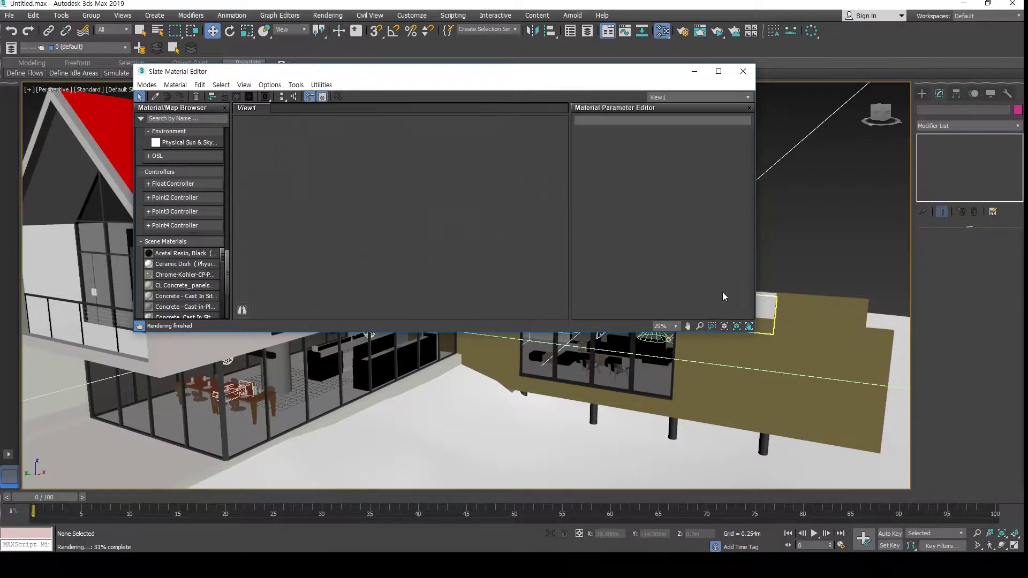
Pick the roof material and zero the Roofing - Asphalt and timber rafter reflection weights.
drag(595, 65, 446, 170)
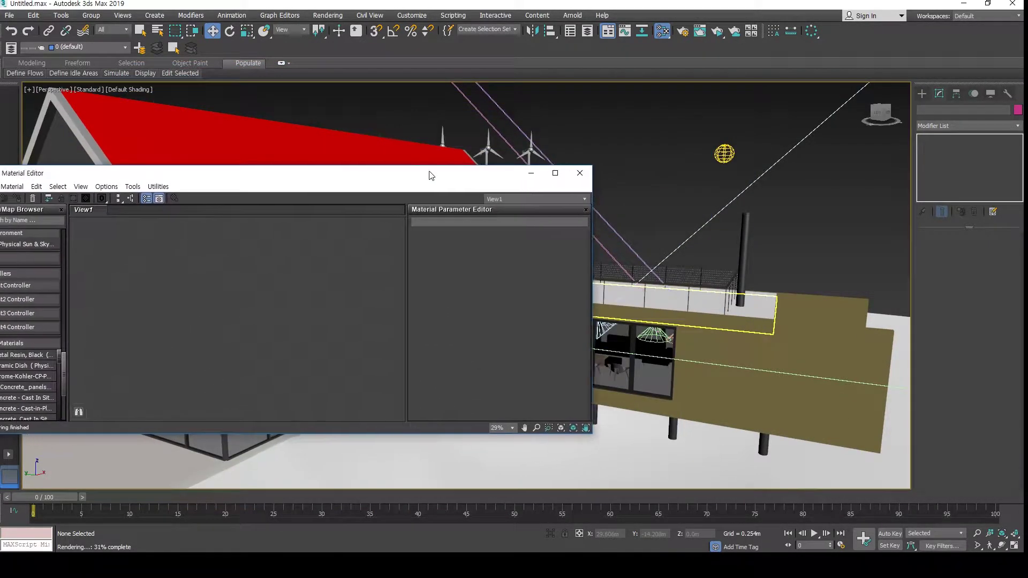
click(10, 196)
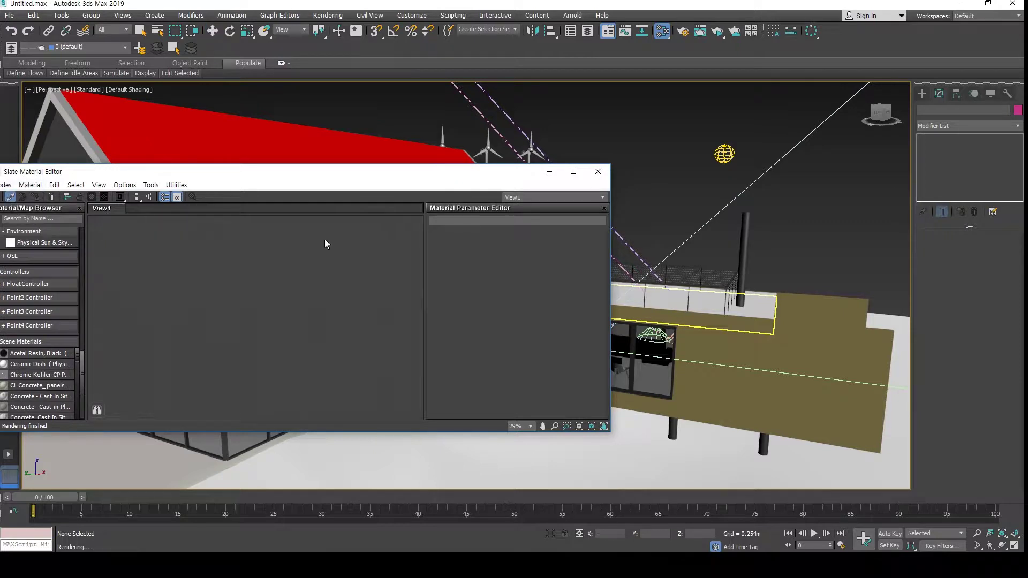
click(766, 295)
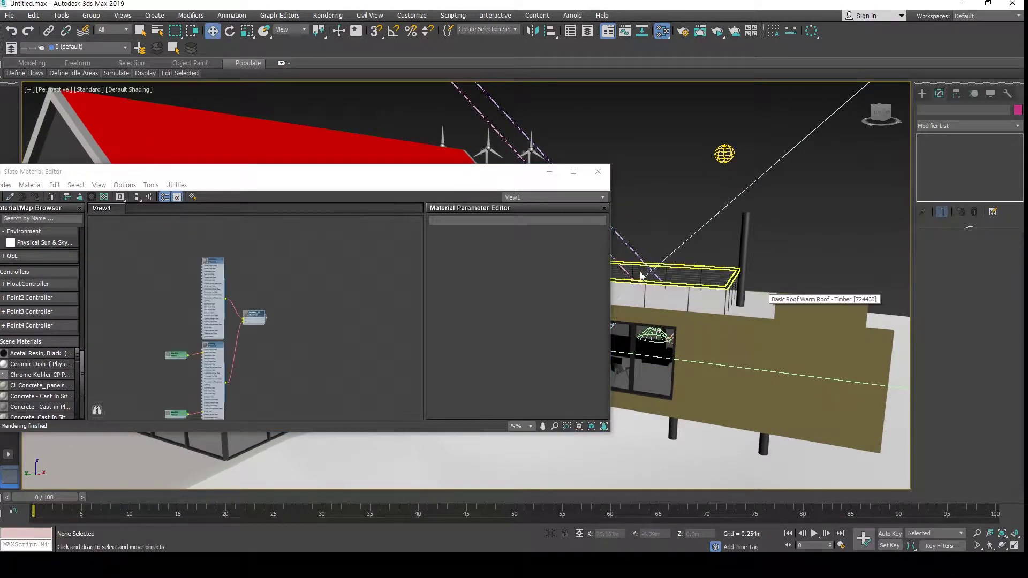
drag(329, 179, 377, 143)
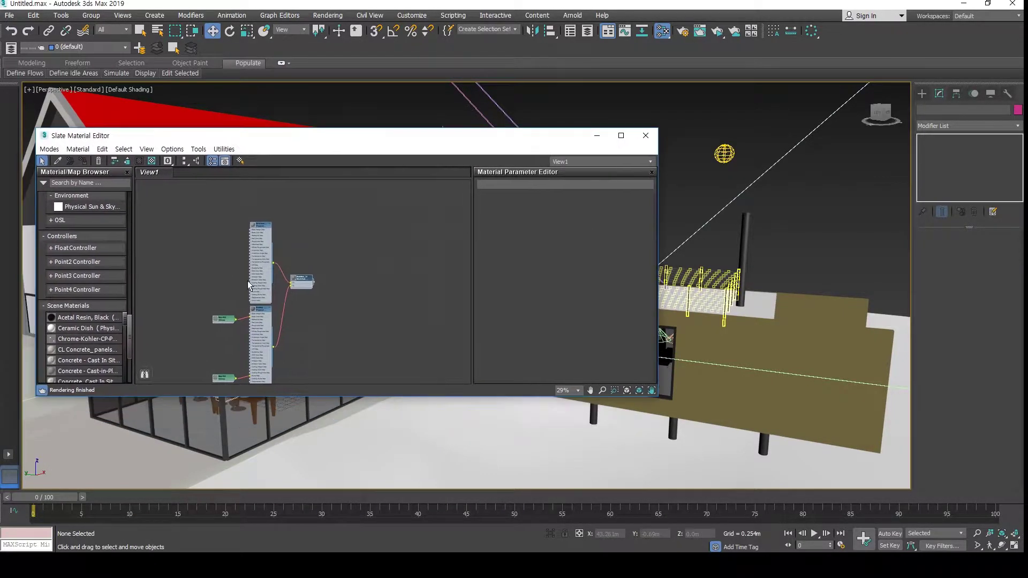
scroll(259, 309, up, 5)
click(262, 316)
double_click(262, 315)
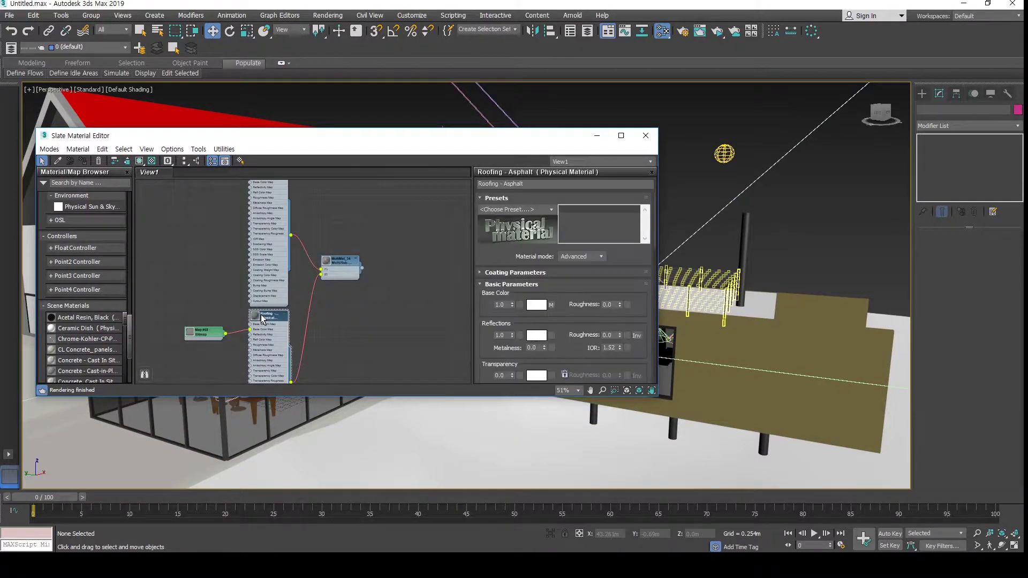
right_click(512, 336)
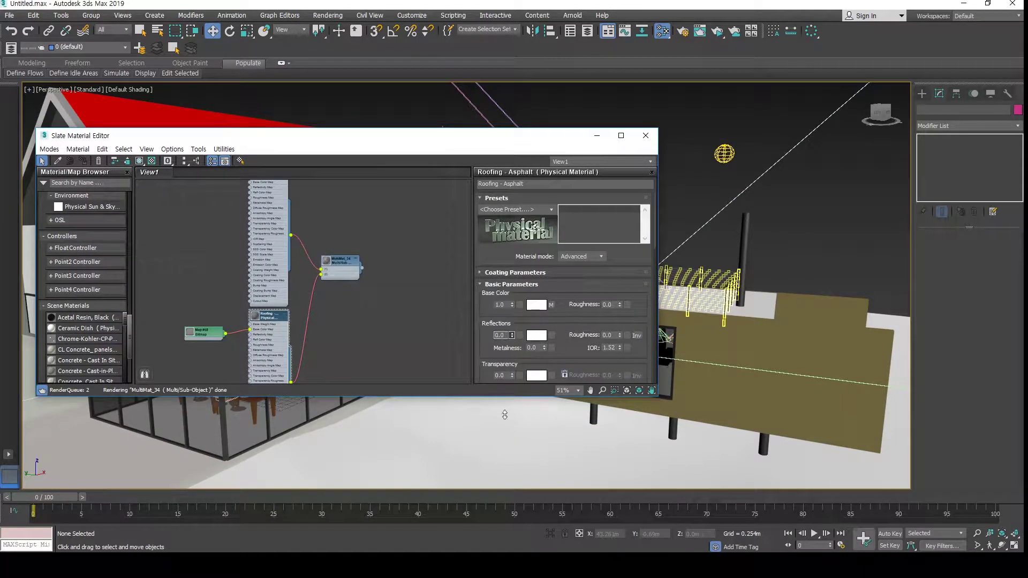
middle_drag(280, 176, 306, 236)
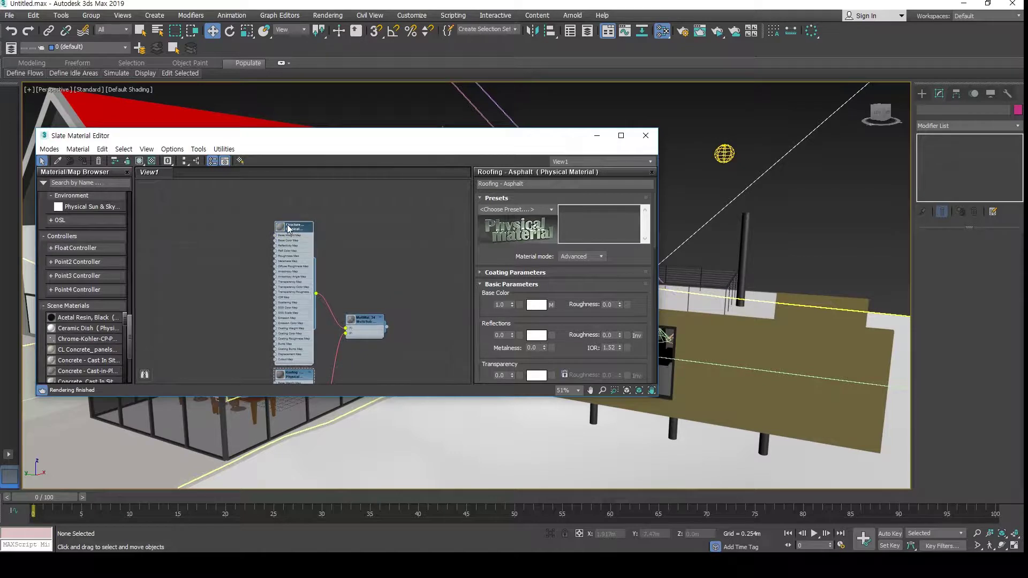
right_click(512, 336)
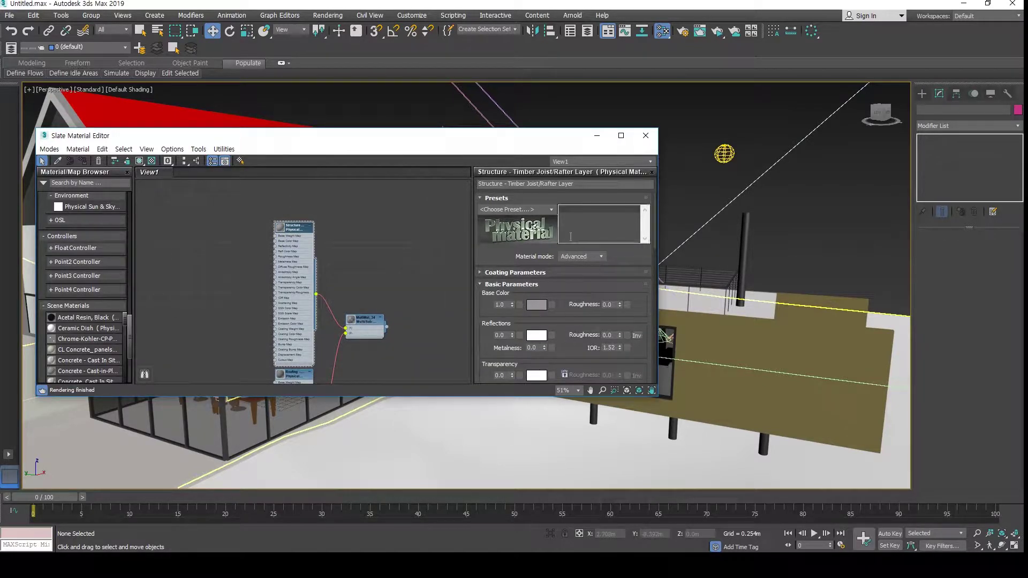
Clear the view, pick the railing material, and zero Stainless Steel 1's reflection weight.
scroll(382, 268, down, 3)
scroll(381, 268, down, 2)
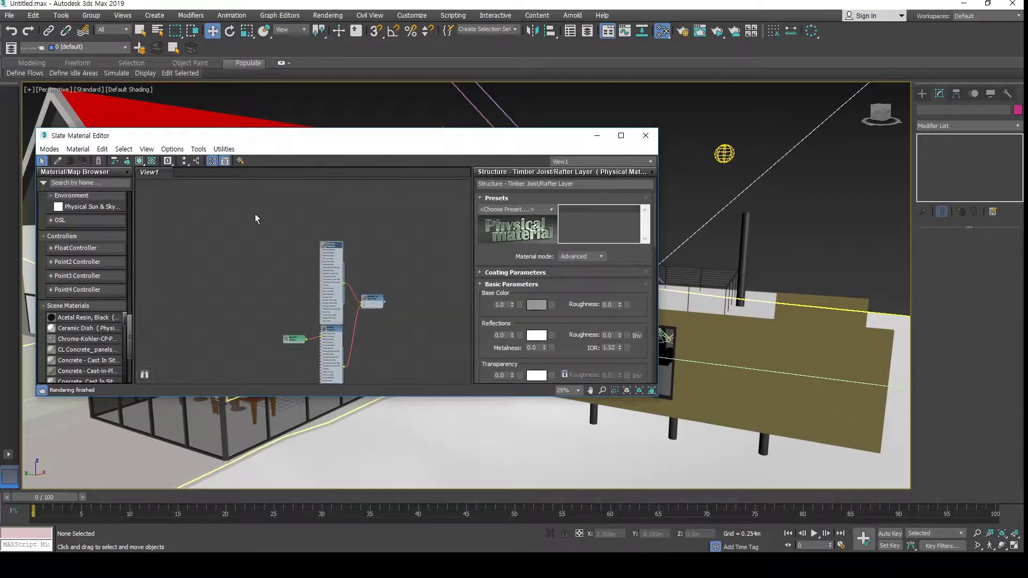
drag(412, 238, 252, 452)
key(Delete)
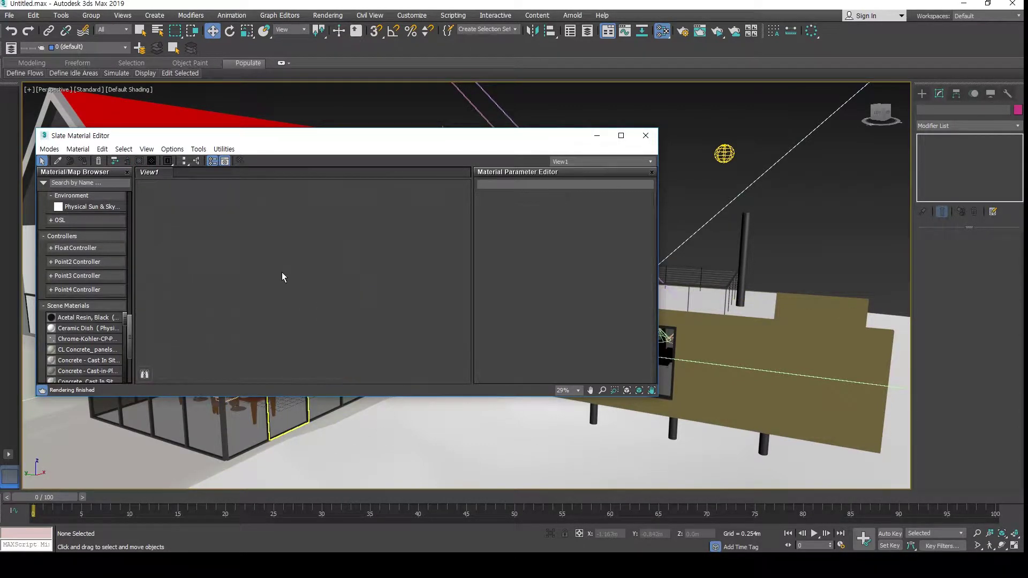
click(57, 161)
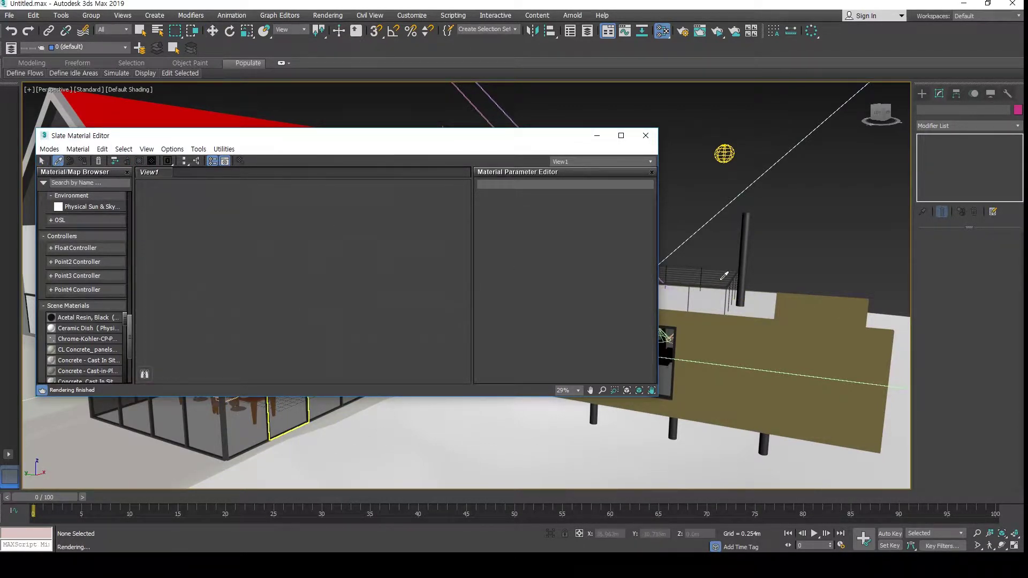
click(726, 275)
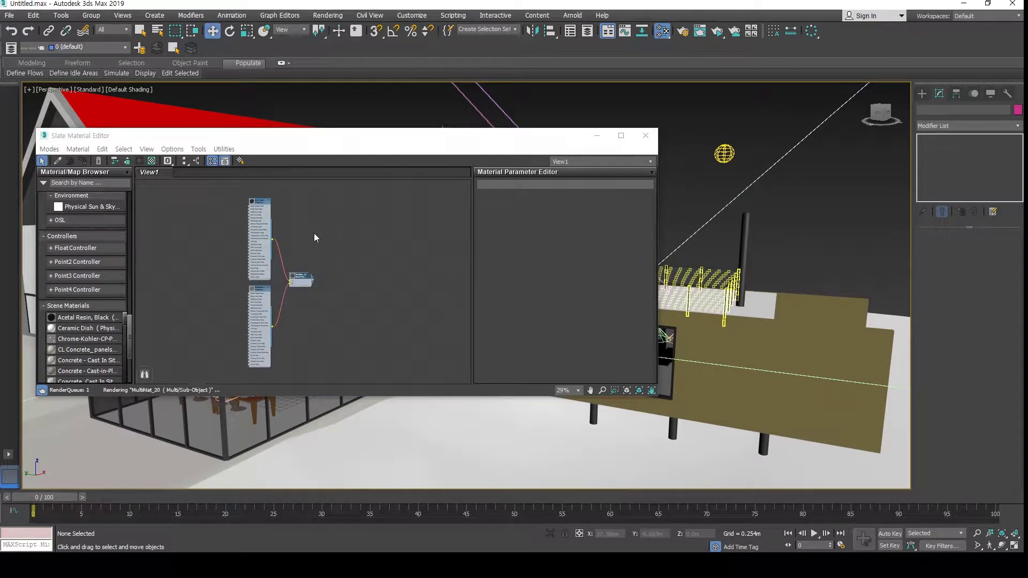
double_click(257, 291)
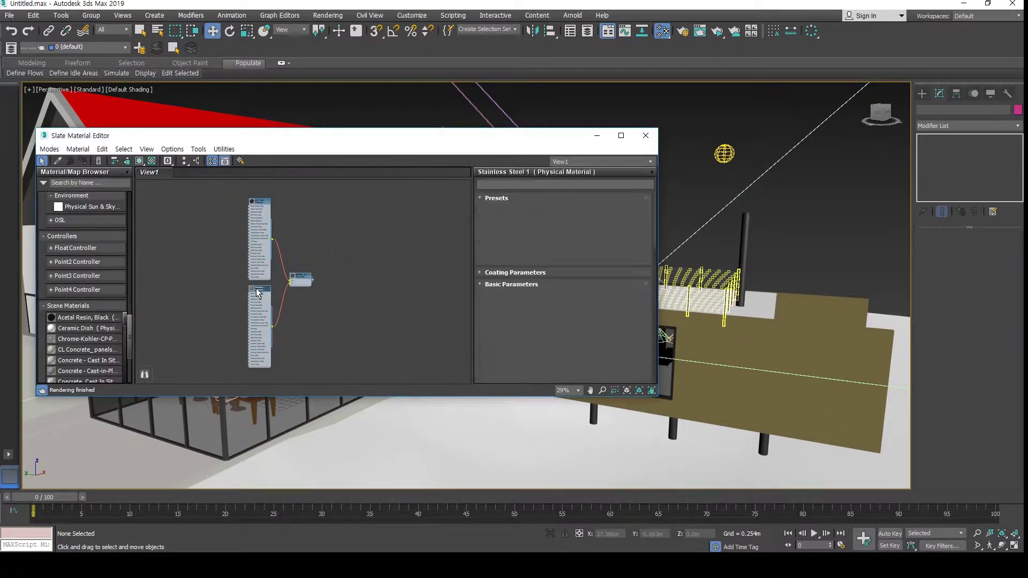
right_click(512, 335)
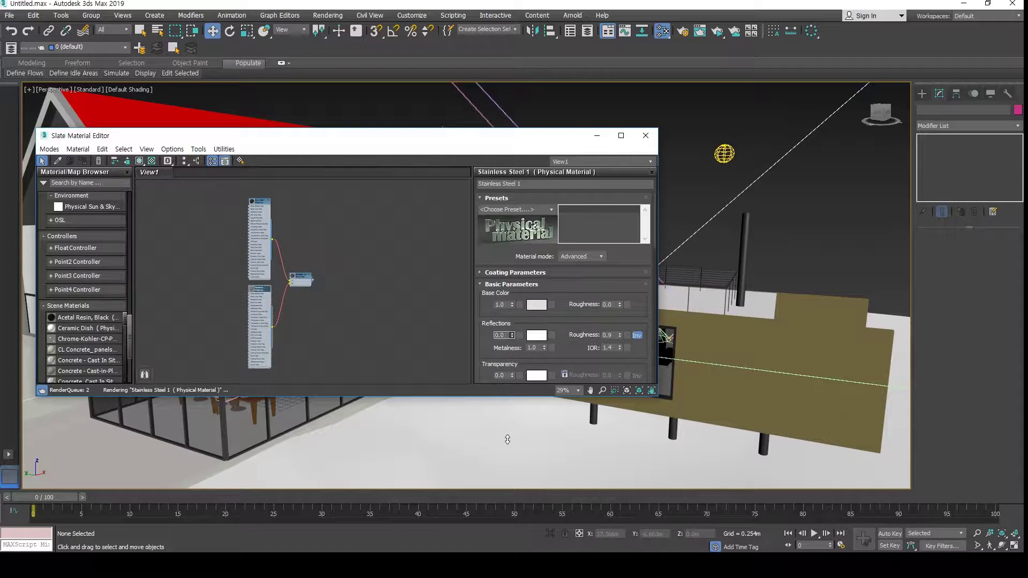
Zero the Iron, Cast reflection weight and start an ActiveShade preview.
click(259, 202)
double_click(257, 202)
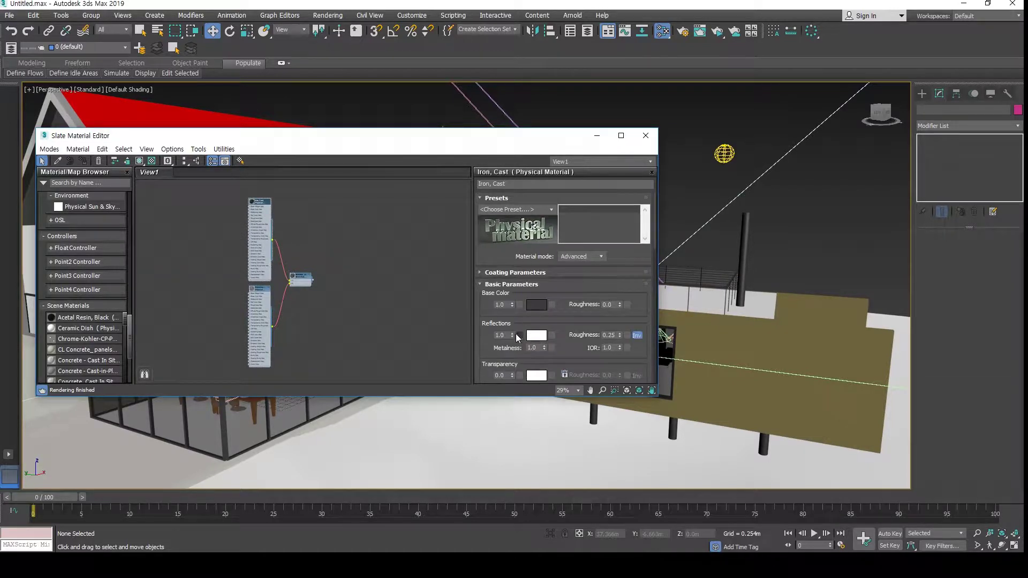
drag(512, 335, 512, 391)
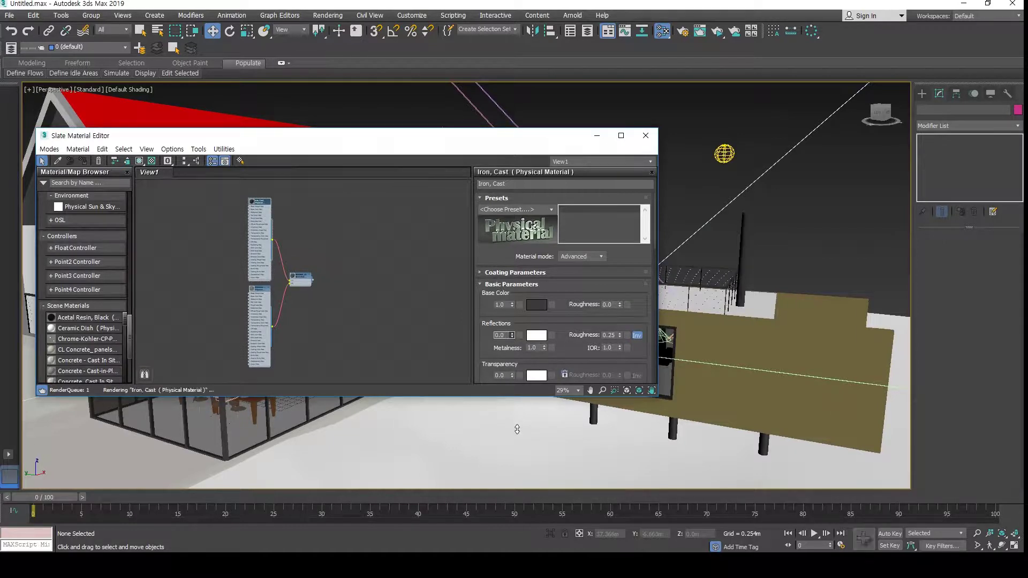
click(367, 283)
middle_drag(328, 227, 383, 235)
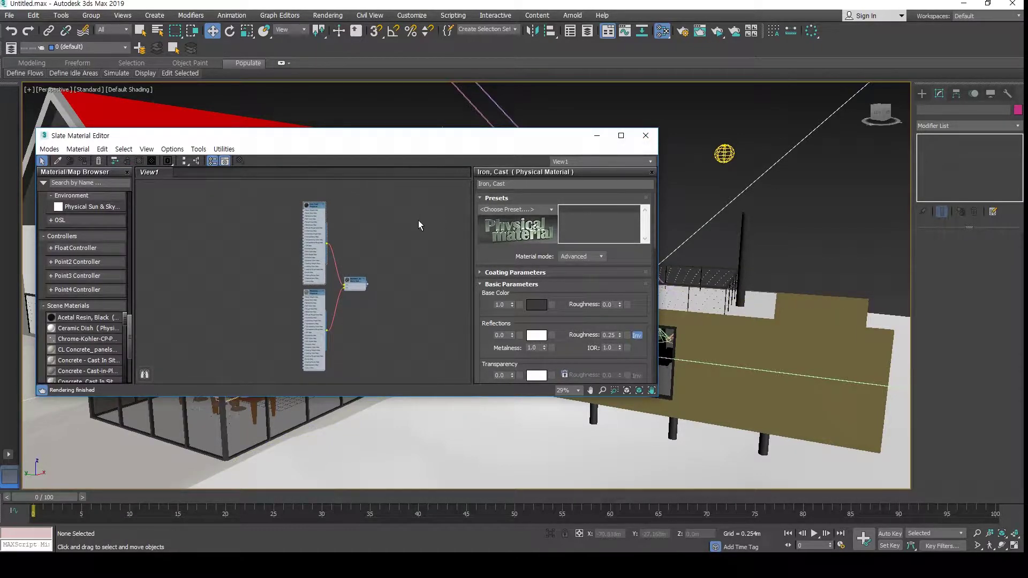
middle_drag(413, 223, 389, 231)
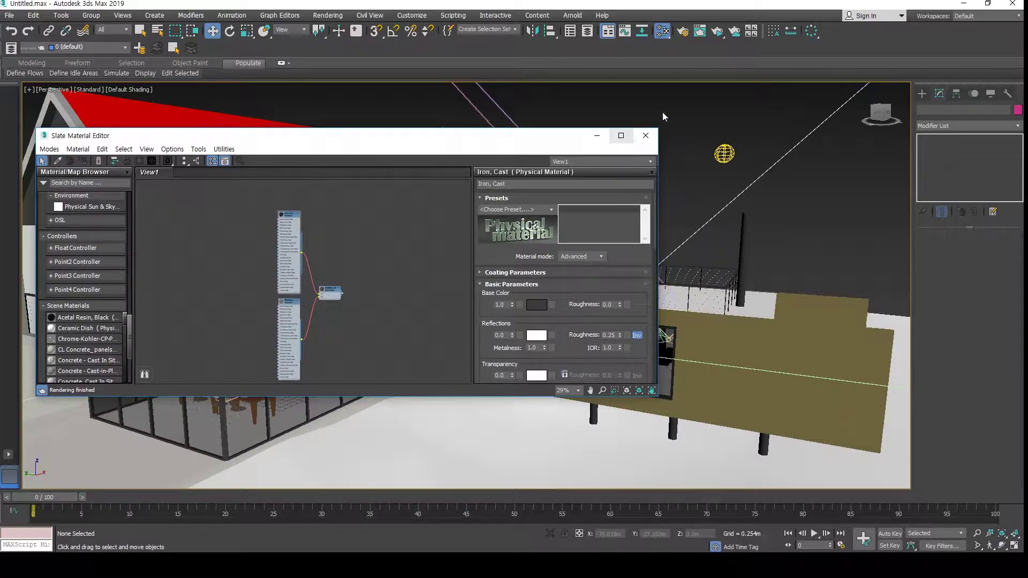
click(715, 35)
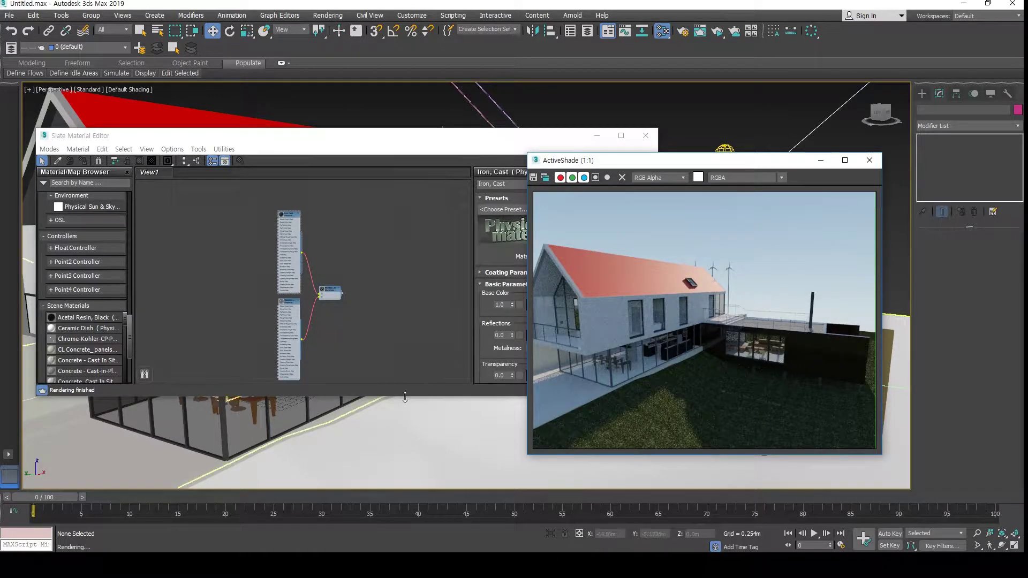
Orbit low toward the house's glass facade and zoom in while ActiveShade re-renders.
alt+middle_drag(388, 423, 401, 442)
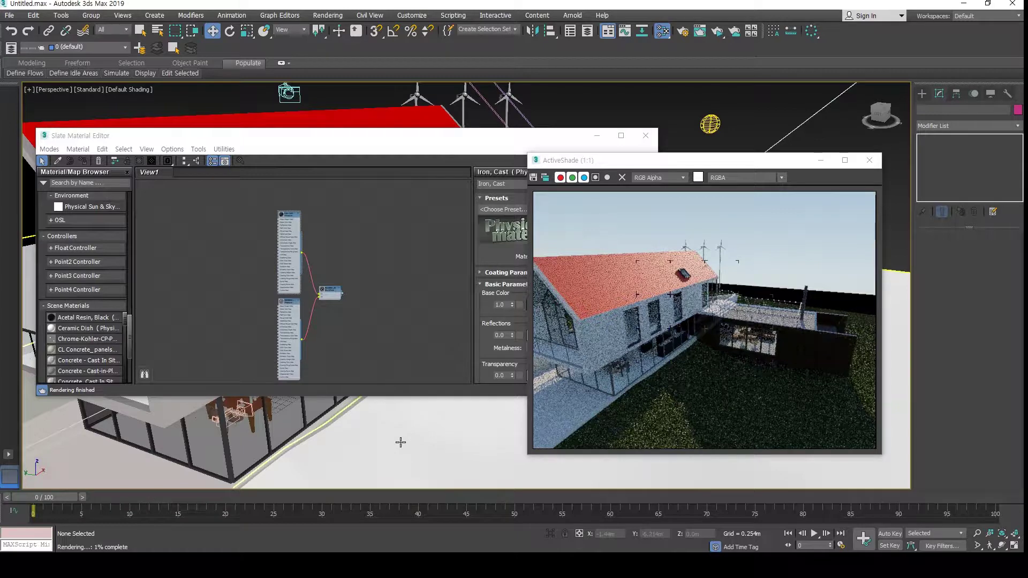
mouse_move(400, 442)
alt+middle_down()
mouse_move(397, 432)
mouse_move(459, 423)
alt+middle_up()
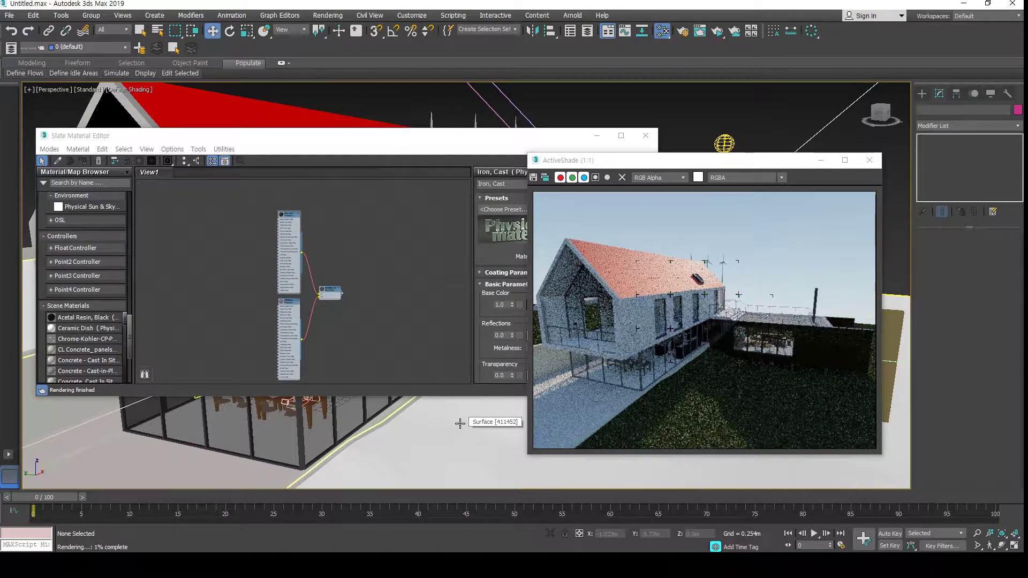
alt+middle_drag(460, 424, 436, 519)
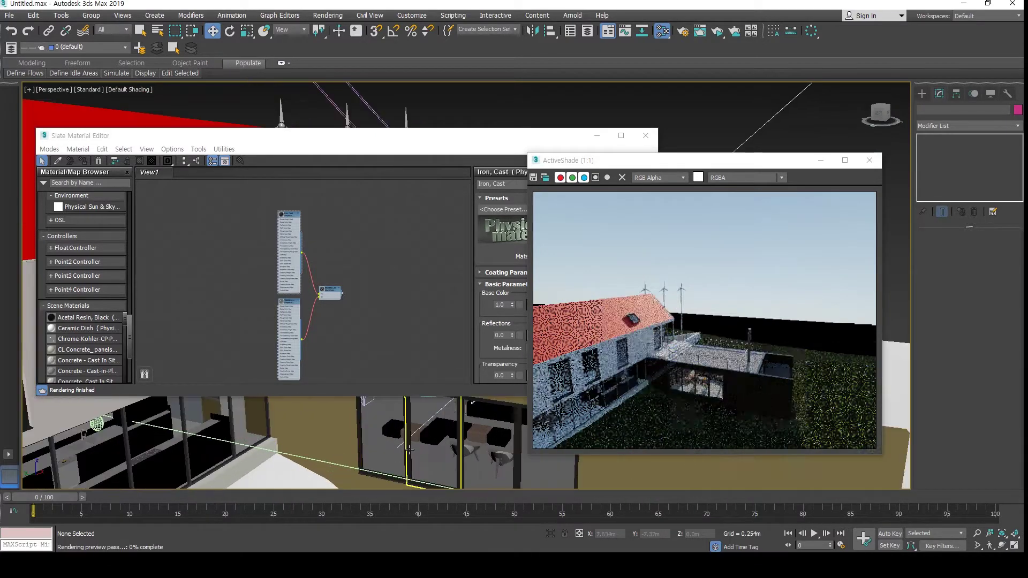
mouse_move(436, 521)
alt+middle_down()
mouse_move(385, 463)
mouse_move(358, 467)
mouse_move(407, 439)
alt+middle_up()
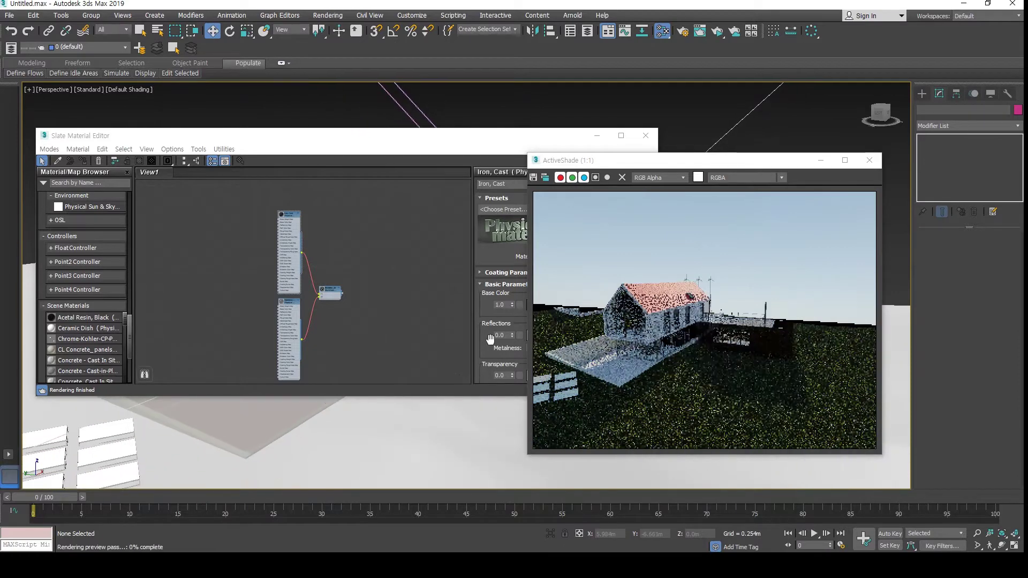
scroll(466, 375, up, 1)
scroll(455, 418, up, 3)
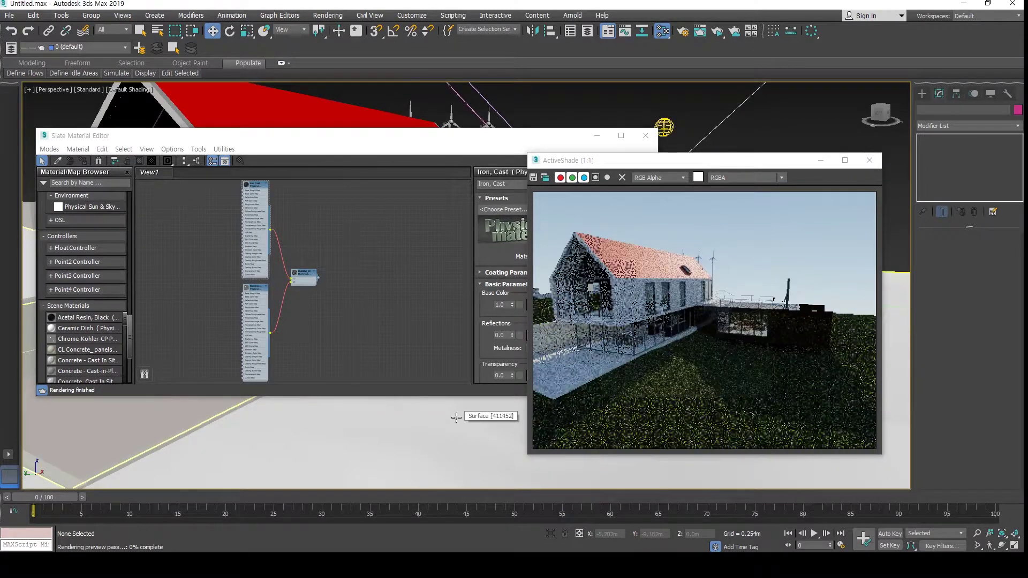
scroll(448, 455, up, 2)
scroll(450, 435, up, 2)
scroll(444, 428, down, 2)
scroll(447, 425, down, 1)
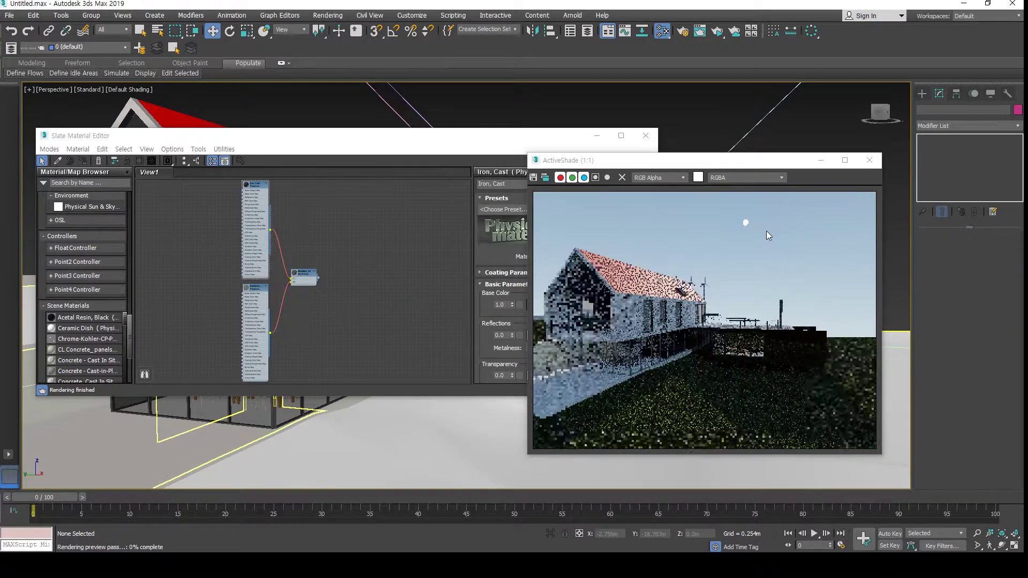
click(874, 163)
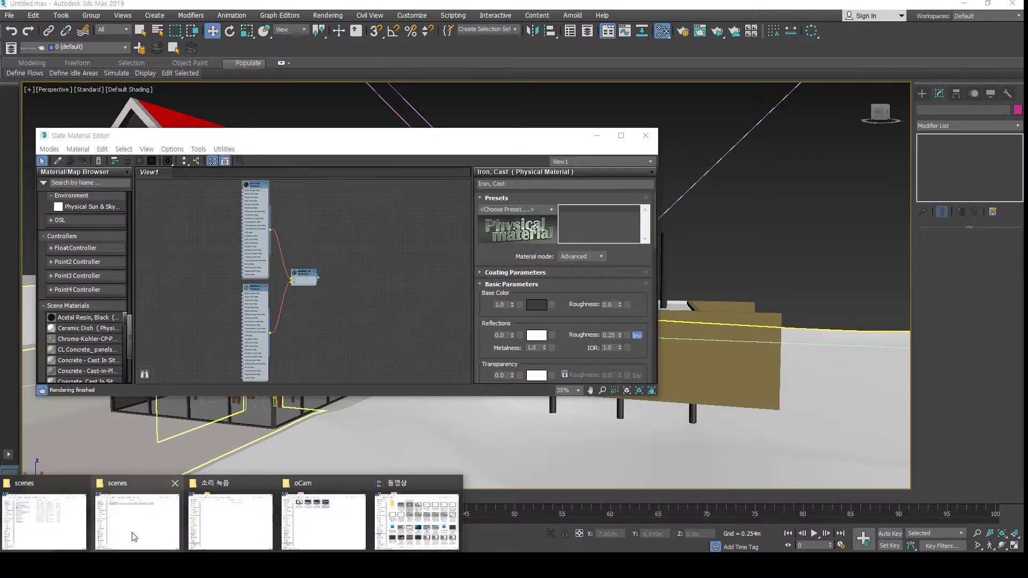
In File Explorer, browse to the revit2\hdri project folder.
click(137, 511)
click(377, 237)
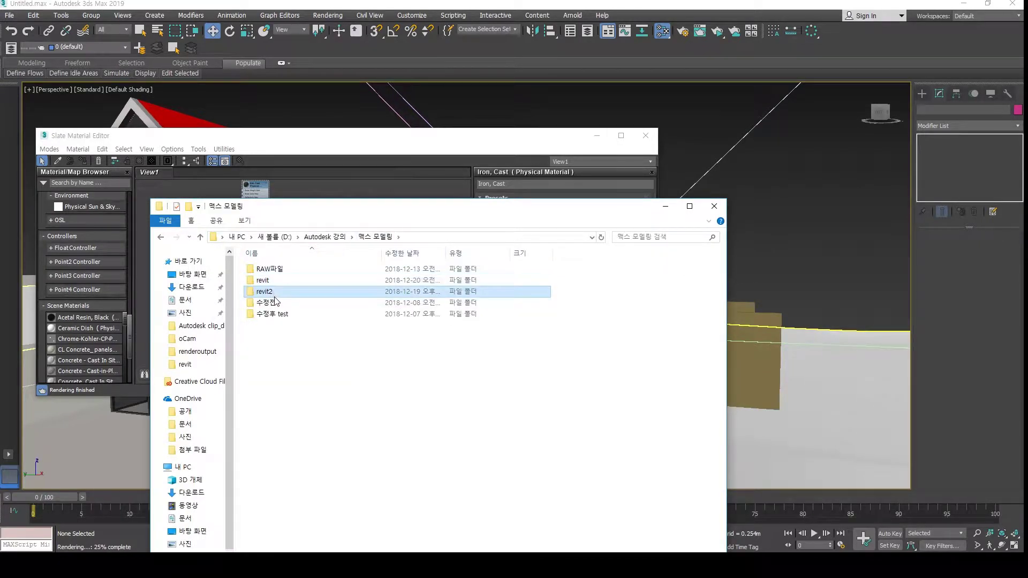
double_click(275, 295)
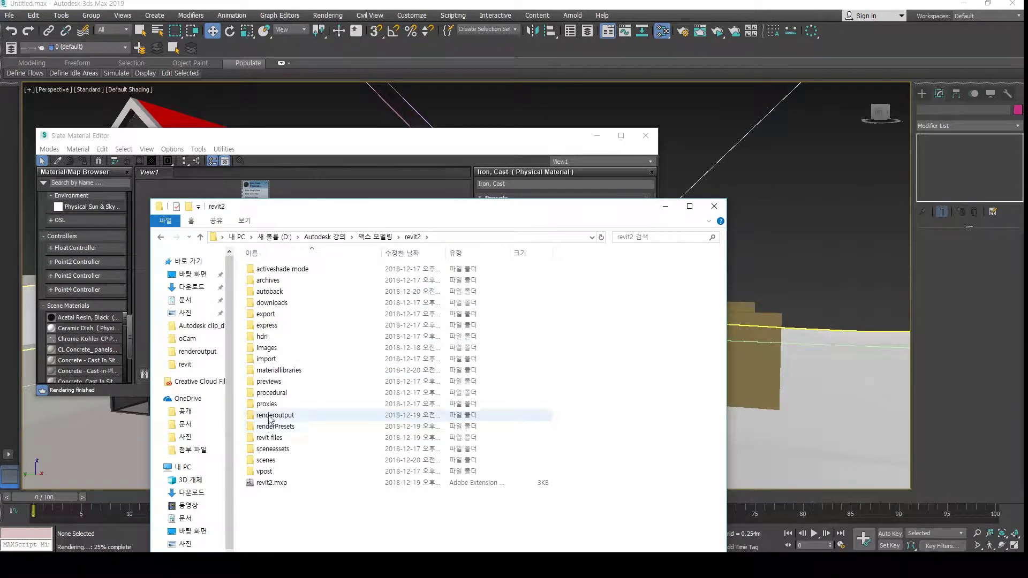
click(262, 337)
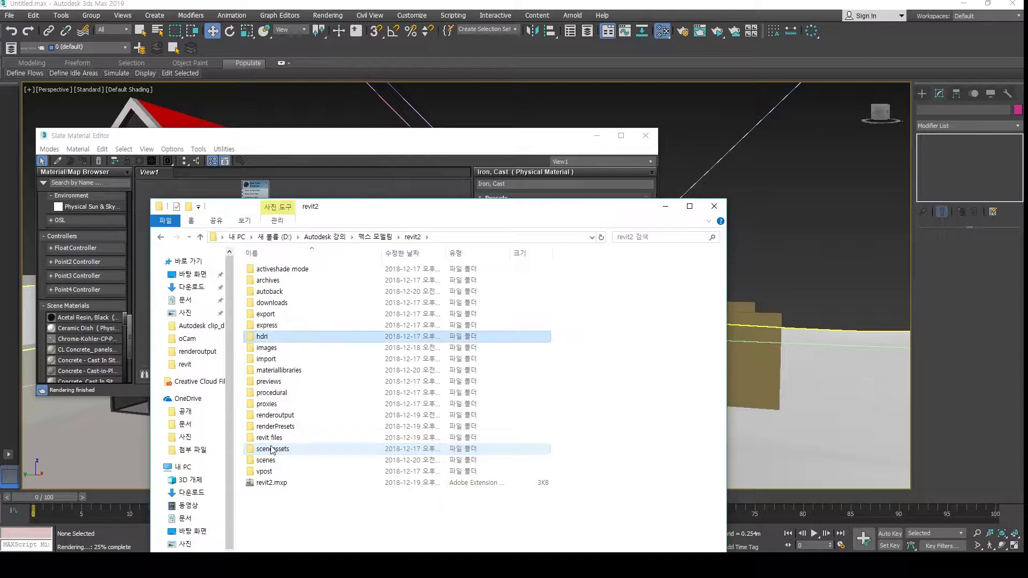
double_click(262, 337)
Drag VizPeople_non_commercial_hdr_v1_03.hdr into the Slate node view, then minimize Explorer.
drag(343, 211, 365, 409)
drag(294, 482, 383, 263)
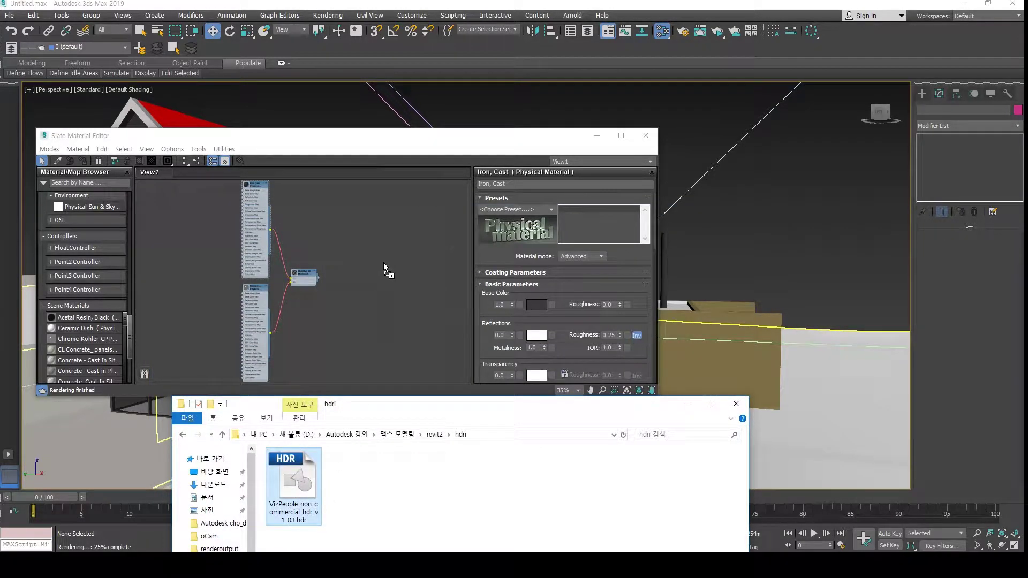
click(687, 403)
scroll(381, 262, up, 2)
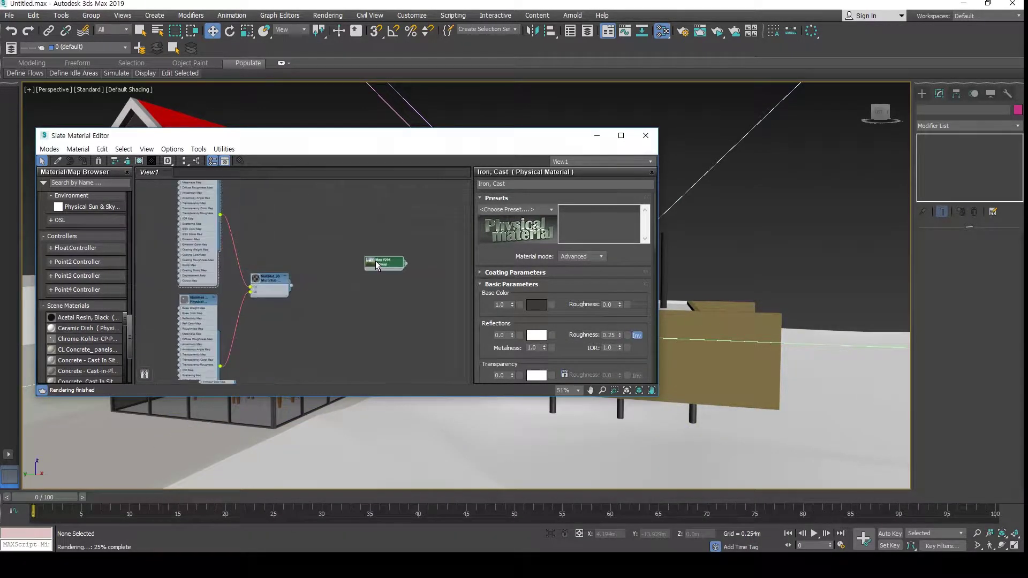
Enlarge the HDR bitmap node's sky preview, then collapse it back.
scroll(377, 262, up, 3)
scroll(375, 263, up, 3)
double_click(372, 269)
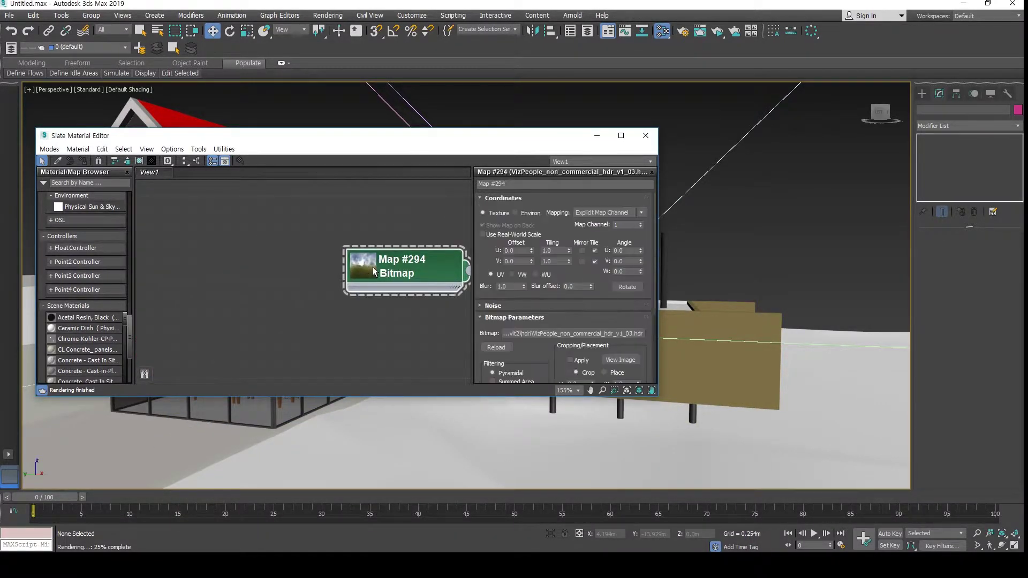
drag(371, 266, 282, 200)
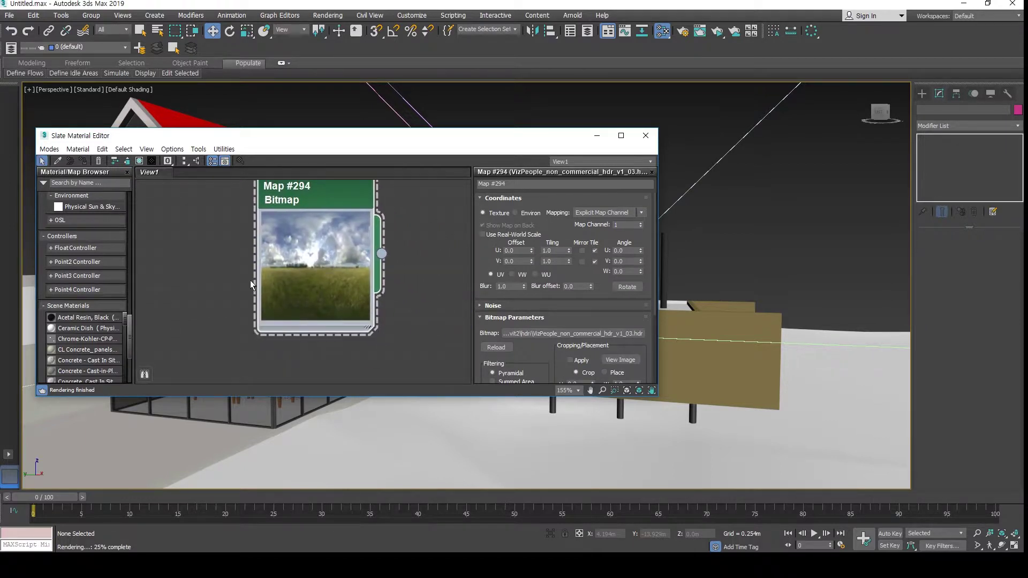
scroll(332, 255, down, 1)
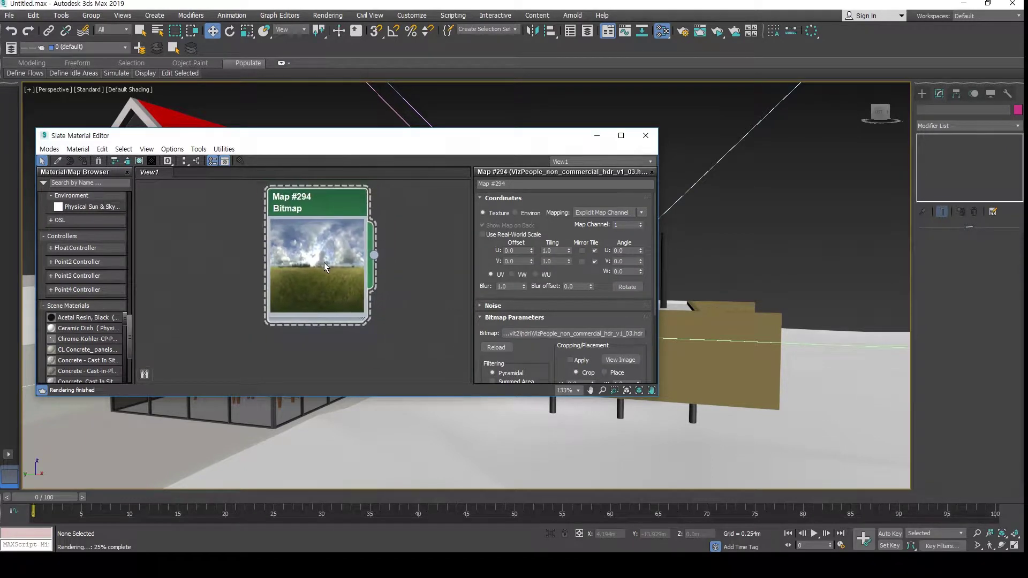
double_click(313, 240)
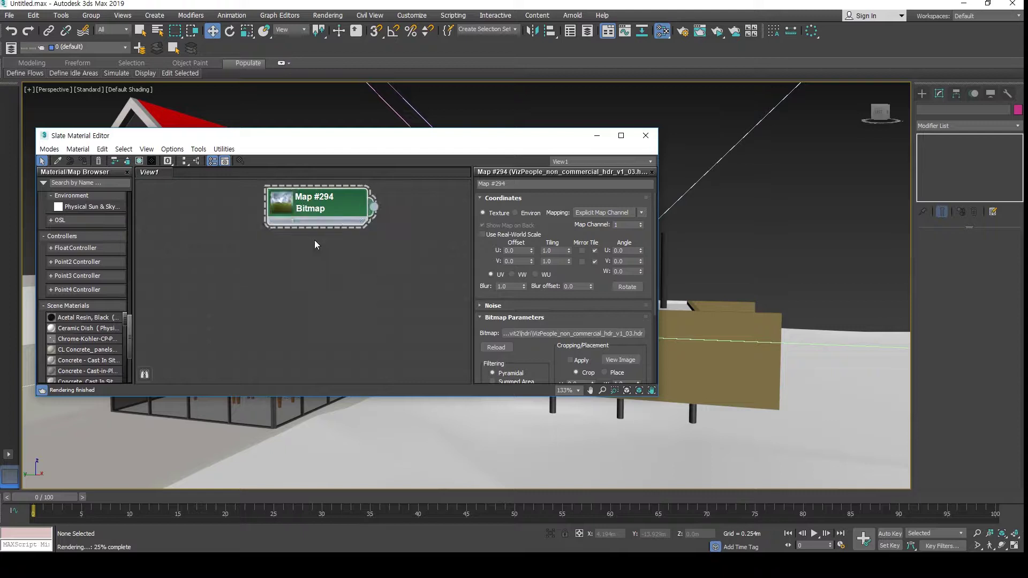
scroll(314, 240, down, 1)
Add an Arnold Color Correct map node and wire the HDR bitmap into its input.
right_click(388, 226)
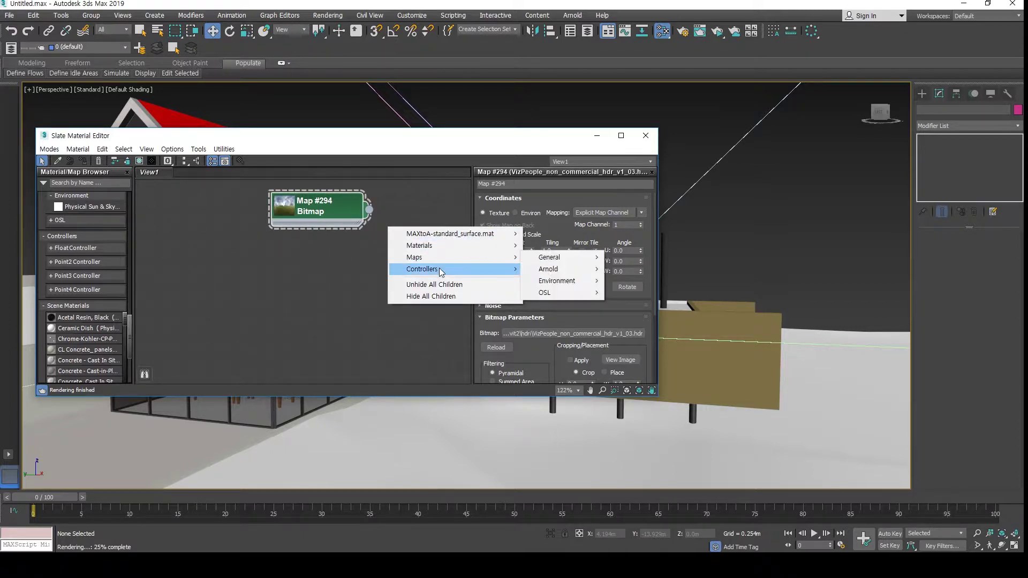
mouse_move(414, 257)
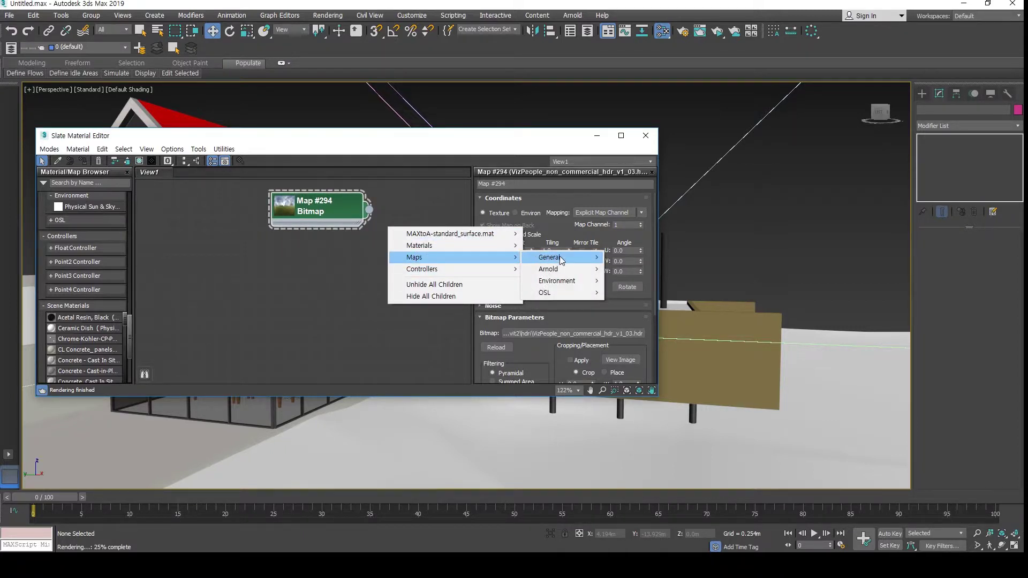
mouse_move(627, 281)
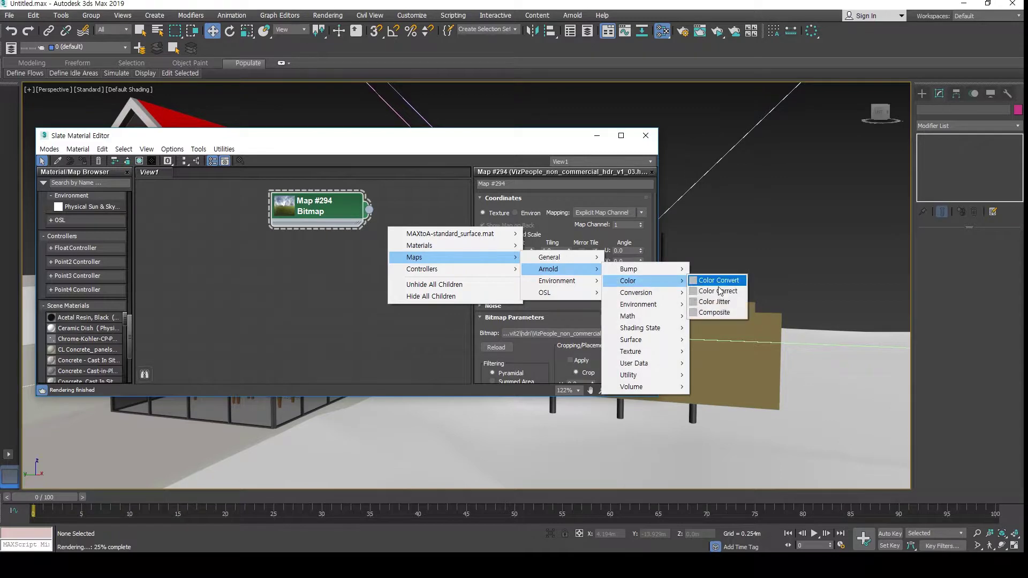
click(728, 292)
drag(315, 259, 236, 272)
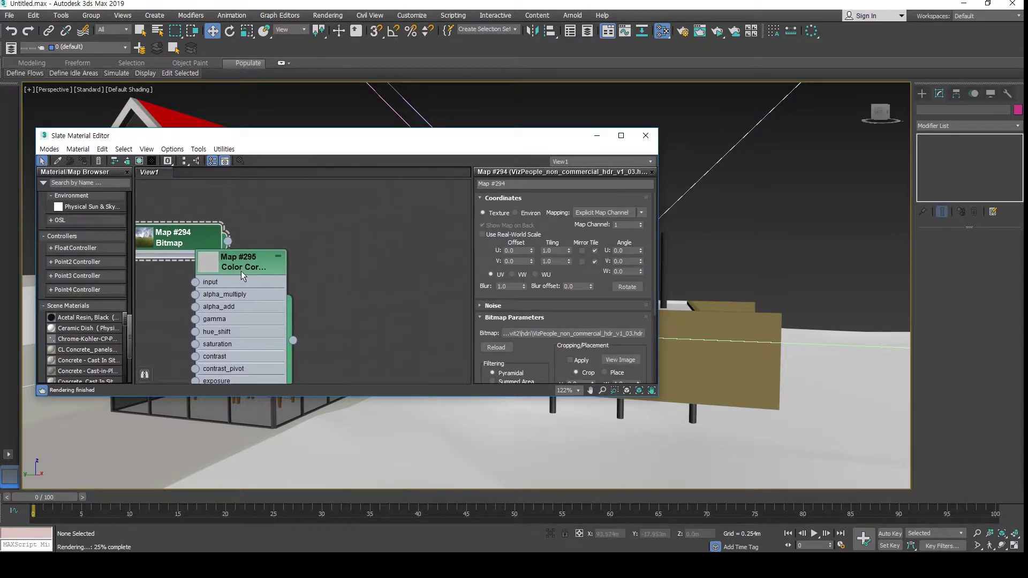
drag(298, 246, 326, 229)
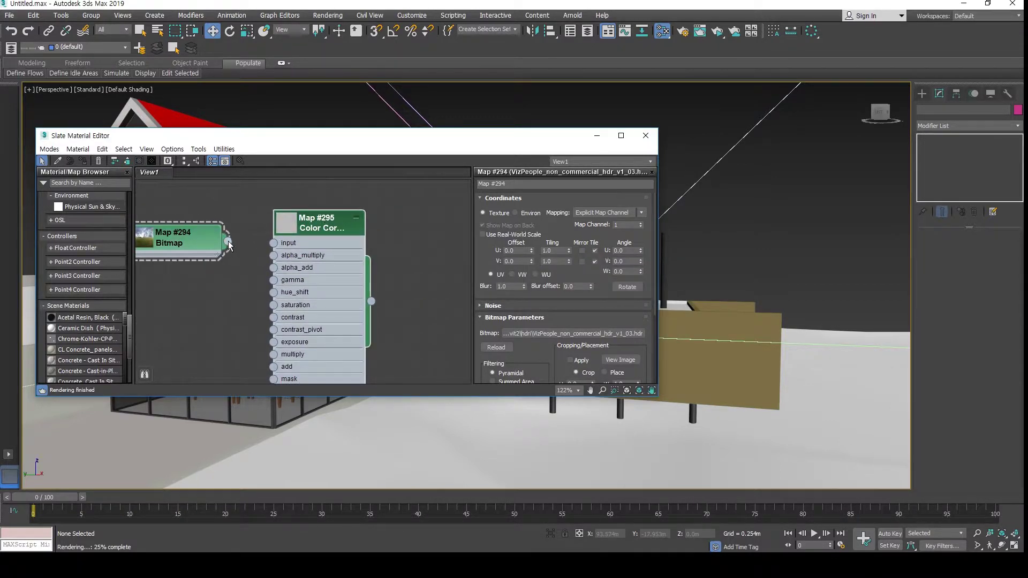
drag(275, 244, 273, 243)
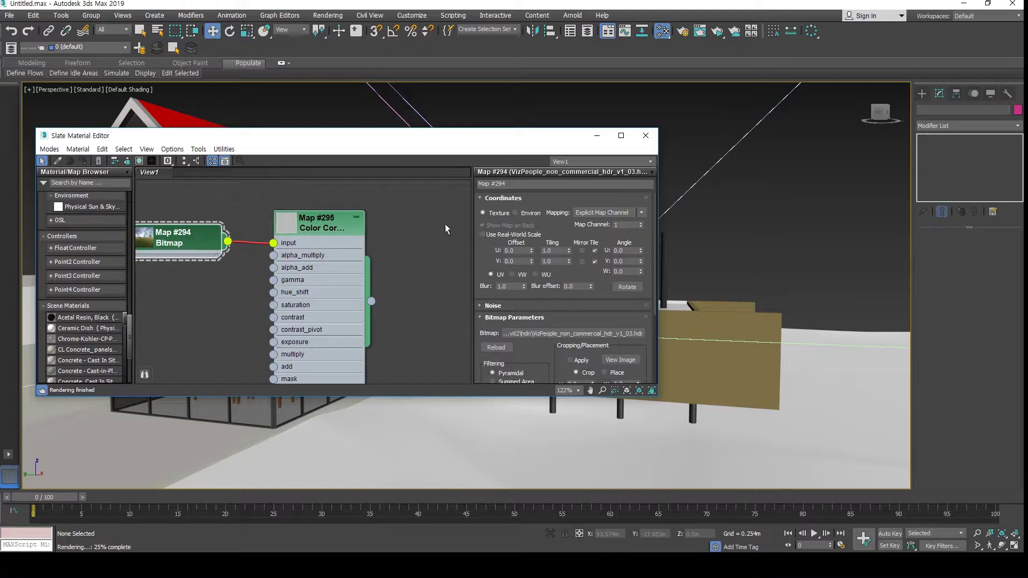
Set the HDR bitmap to Environ coordinates with Spherical Environment mapping.
click(515, 213)
click(615, 213)
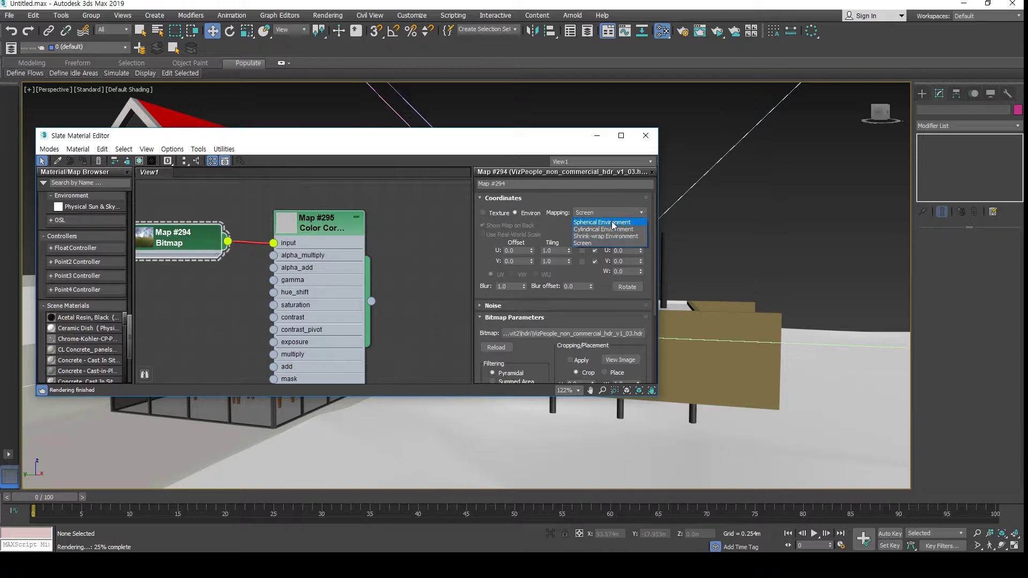
click(613, 223)
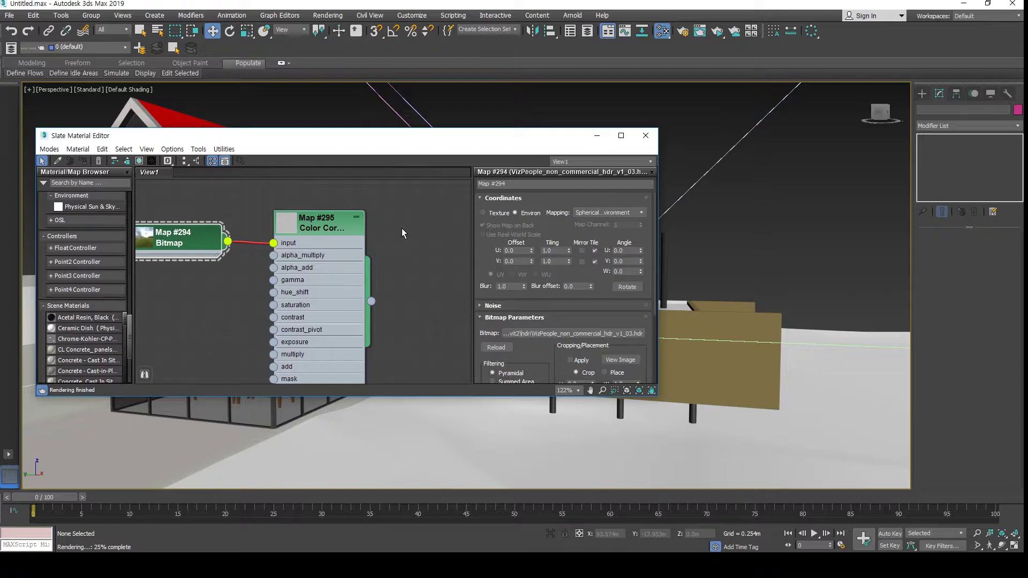
scroll(391, 243, down, 2)
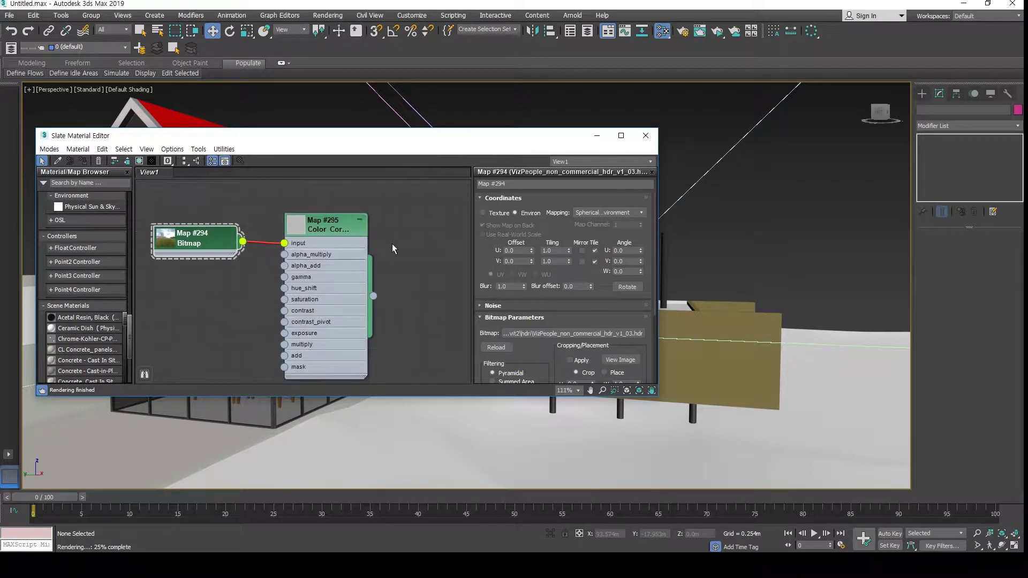
click(682, 33)
Open Arnold Render Setup and scroll to its background settings.
click(681, 33)
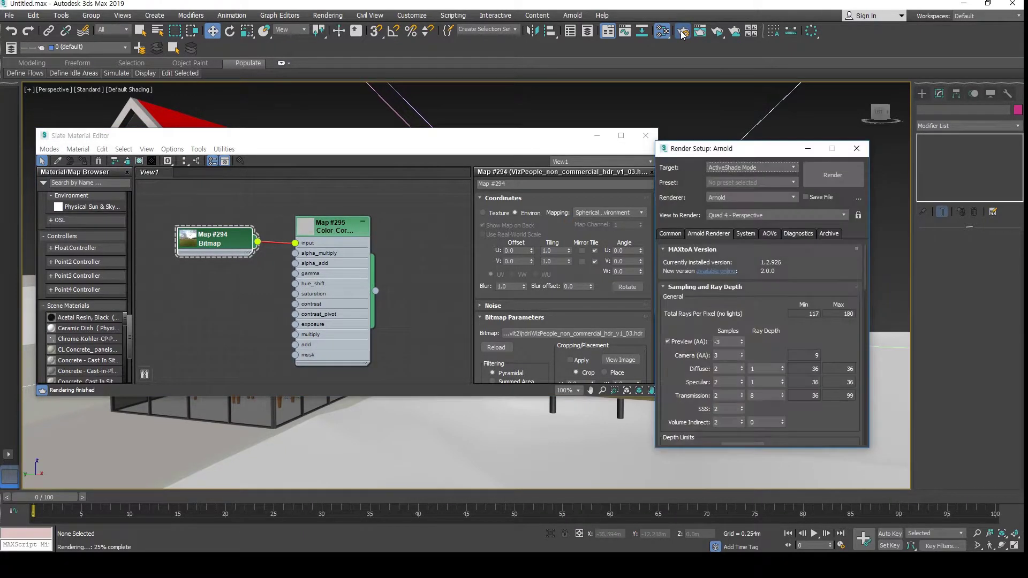
drag(706, 154, 701, 129)
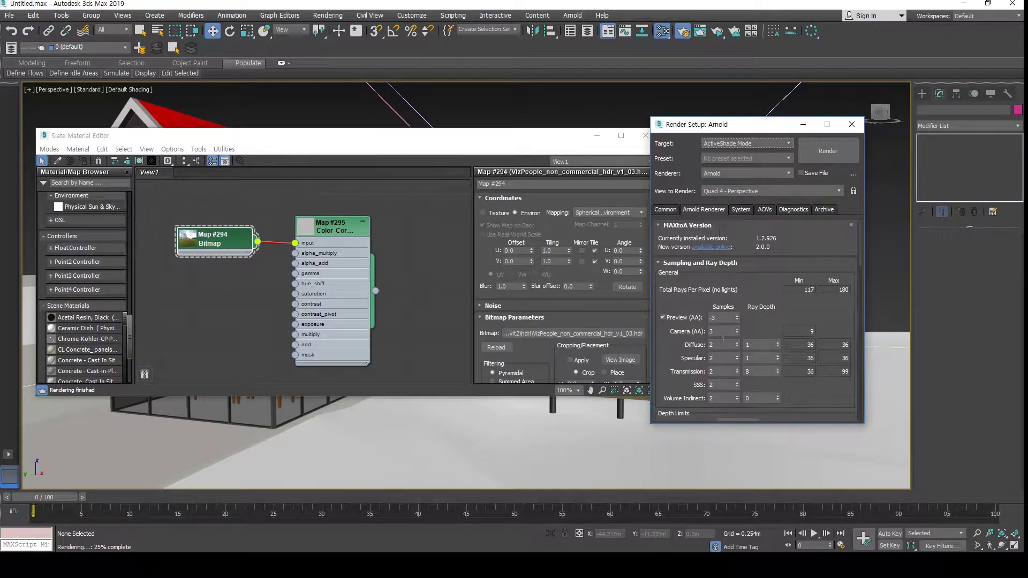
scroll(739, 356, down, 5)
scroll(739, 355, down, 3)
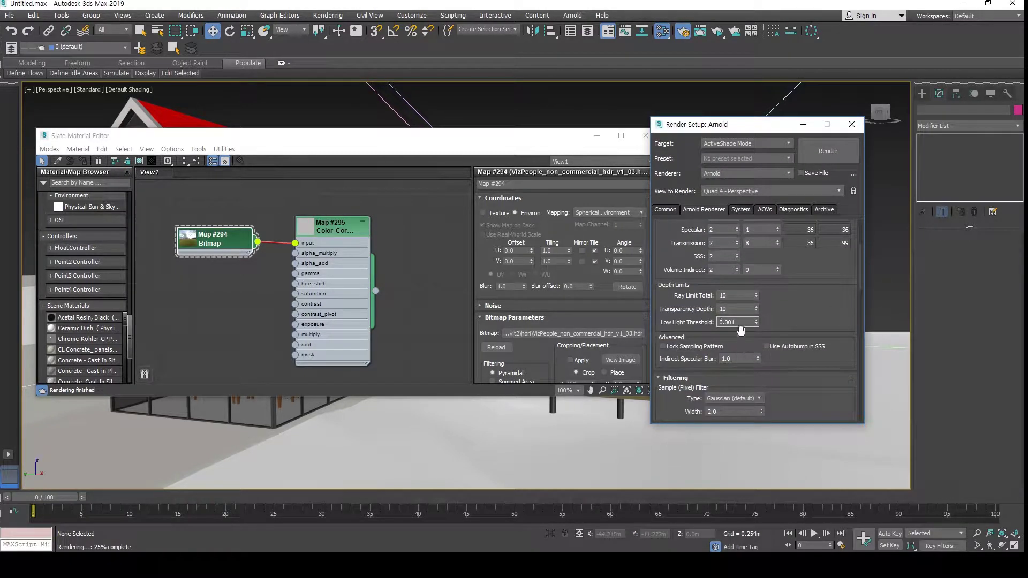
scroll(739, 333, down, 3)
scroll(739, 328, down, 3)
scroll(743, 321, down, 3)
scroll(743, 319, down, 1)
scroll(743, 316, down, 1)
Make the Color Correct map the Custom Map background as an instance, and start ActiveShade.
click(739, 266)
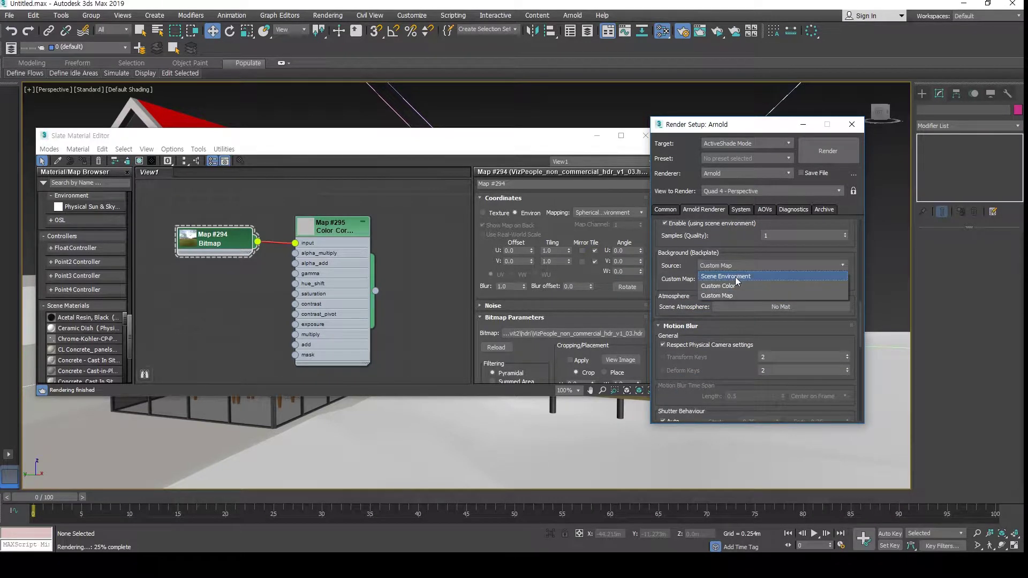
click(738, 276)
click(734, 265)
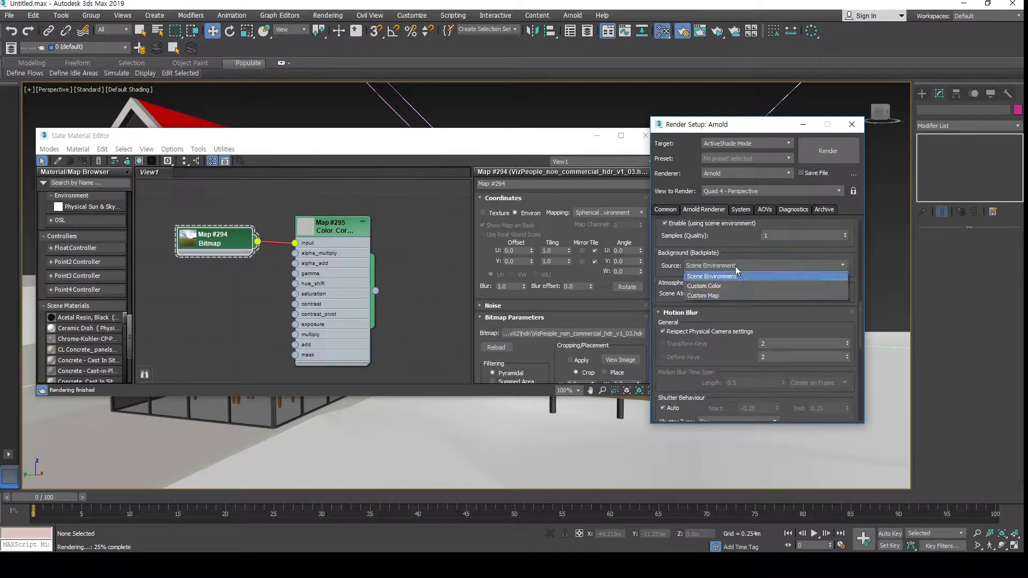
click(729, 292)
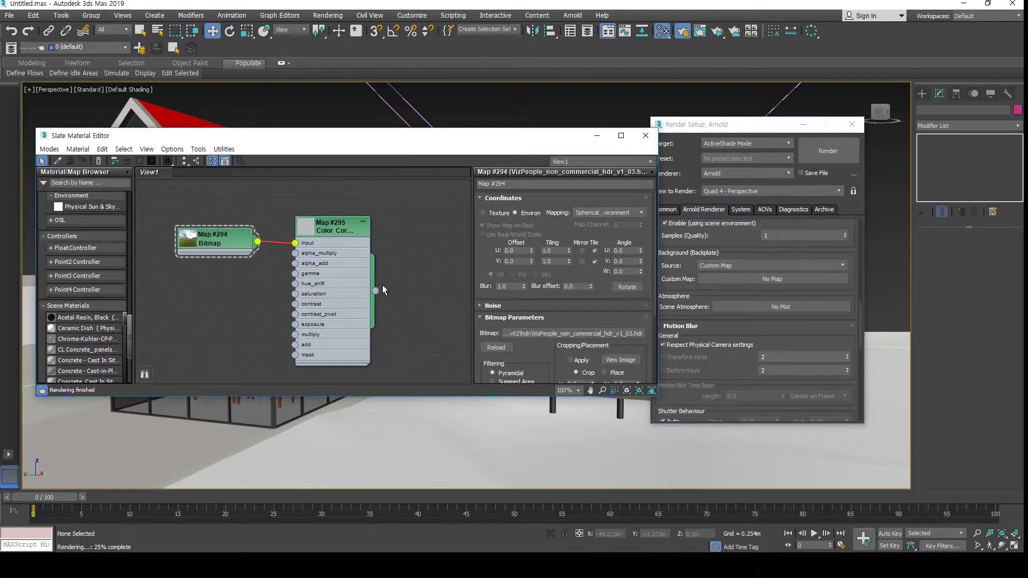
drag(375, 291, 765, 278)
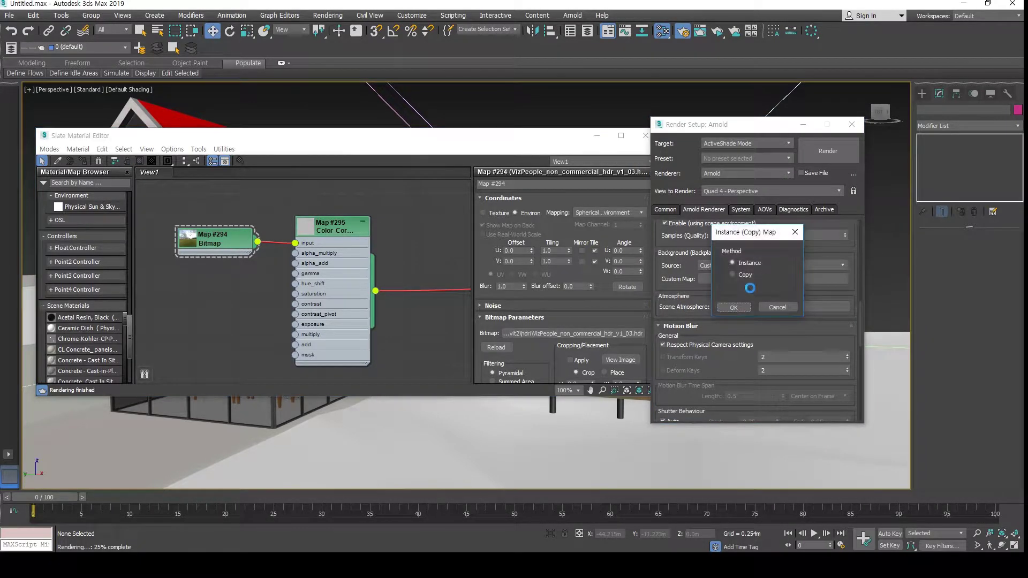
click(734, 307)
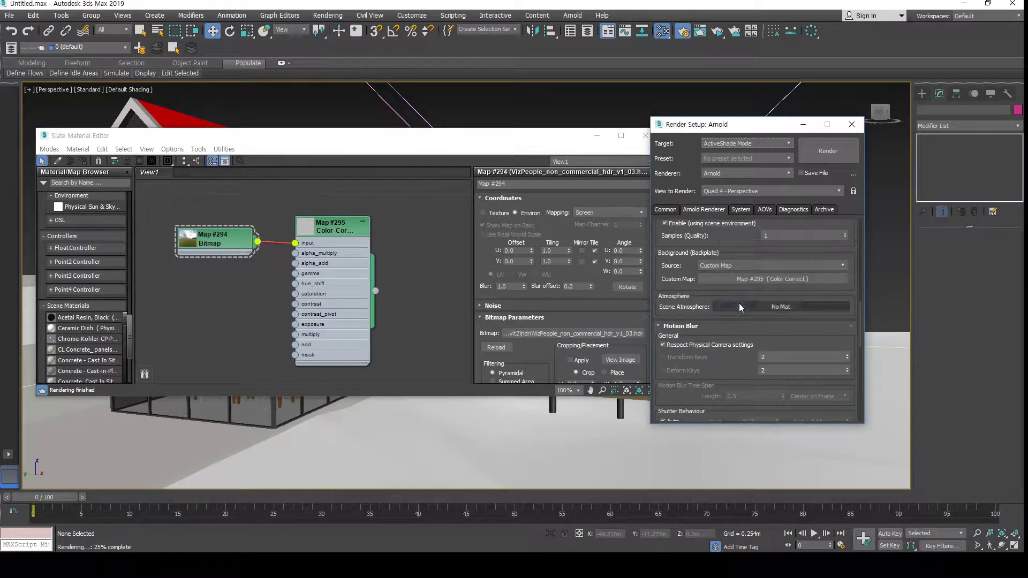
click(717, 32)
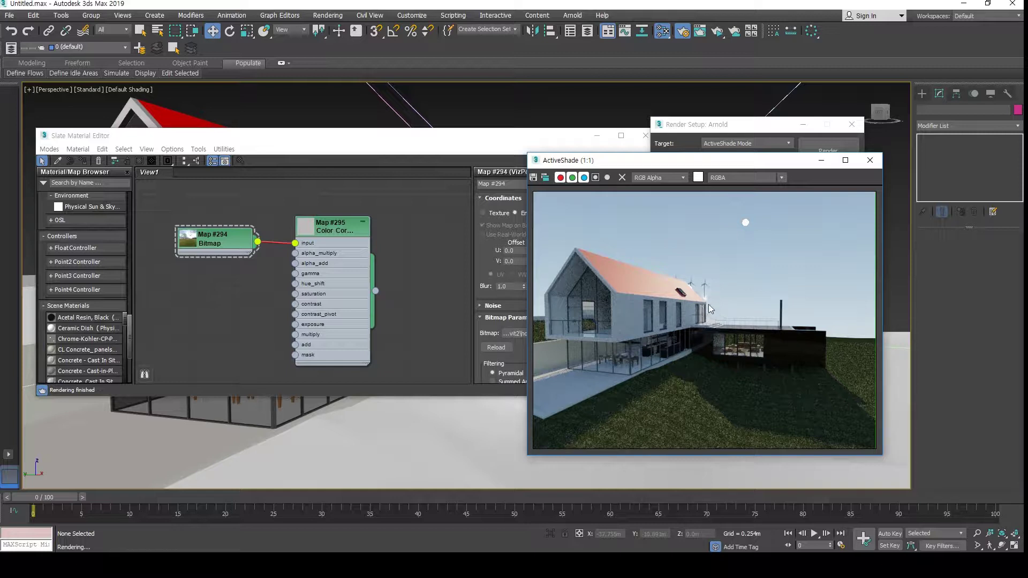
Set the Color Correct map's gamma to 0.55.
double_click(198, 244)
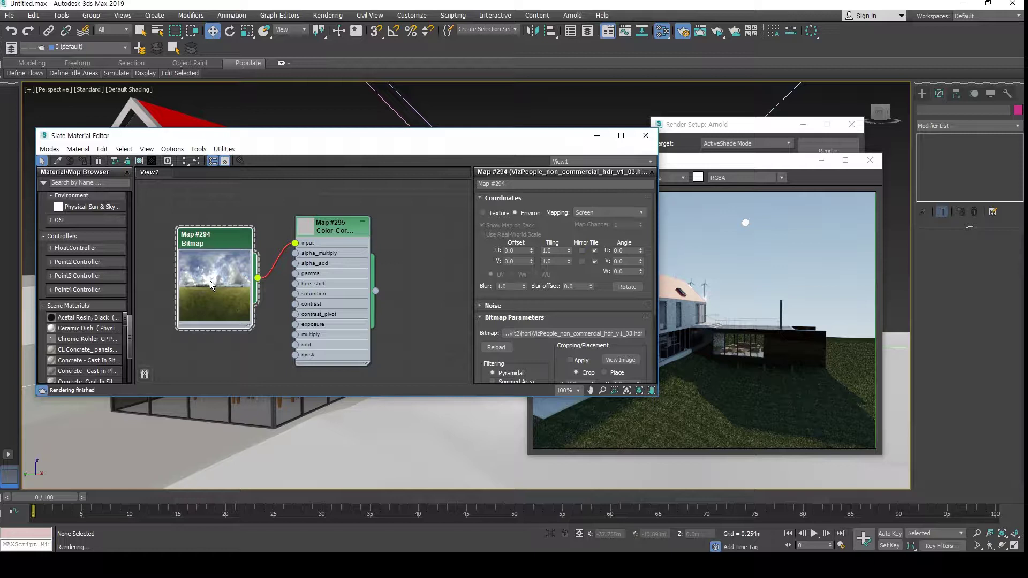
click(327, 228)
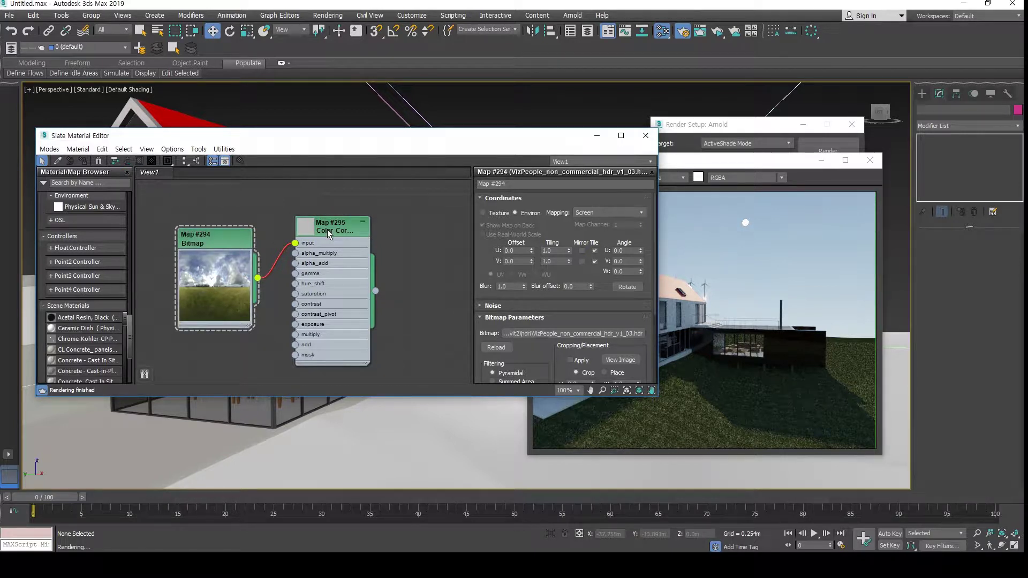
double_click(326, 229)
click(594, 235)
drag(592, 235, 529, 242)
text(0.55)
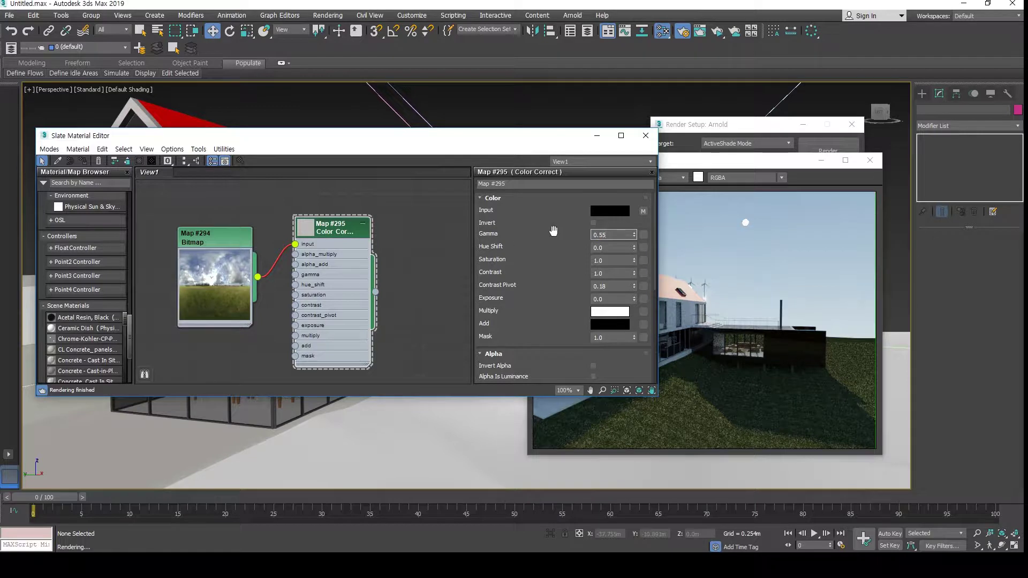
key(Return)
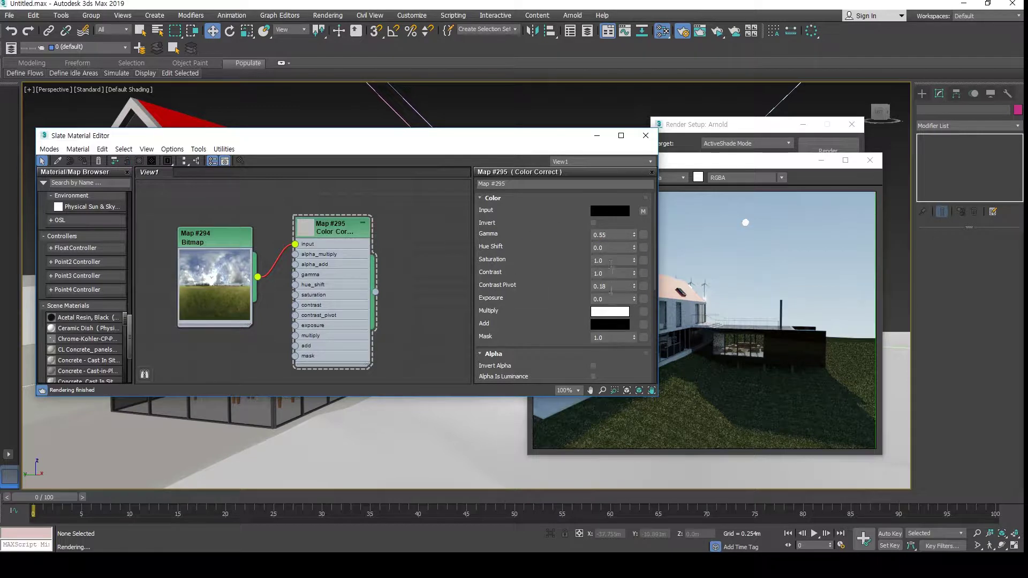
Set the Color Correct exposure to 4.0 and re-render ActiveShade.
click(611, 299)
drag(735, 165, 801, 190)
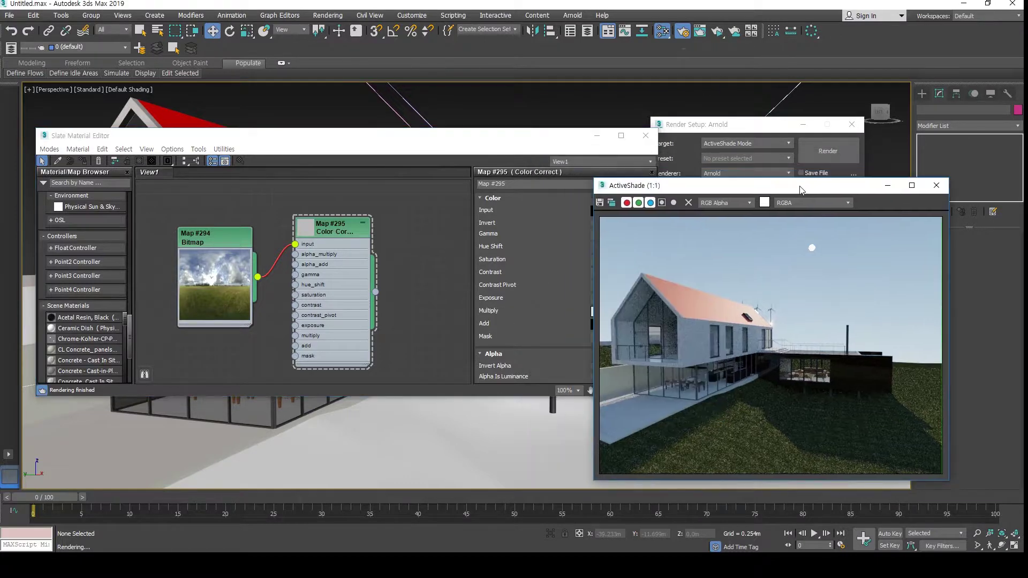
click(828, 152)
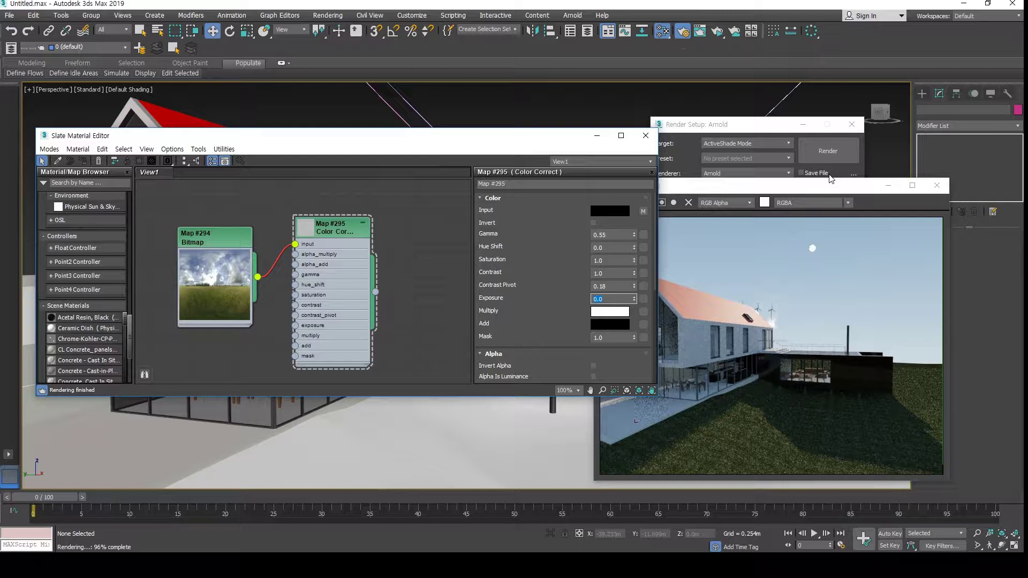
text(1)
key(Return)
double_click(202, 244)
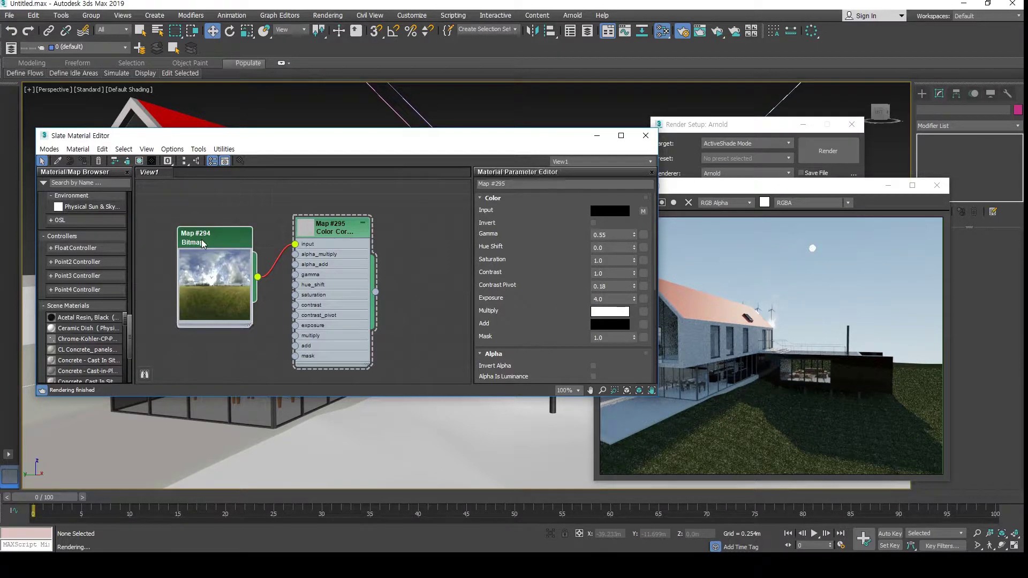
Map the HDRI bitmap as Spherical Environment and re-render ActiveShade.
click(588, 214)
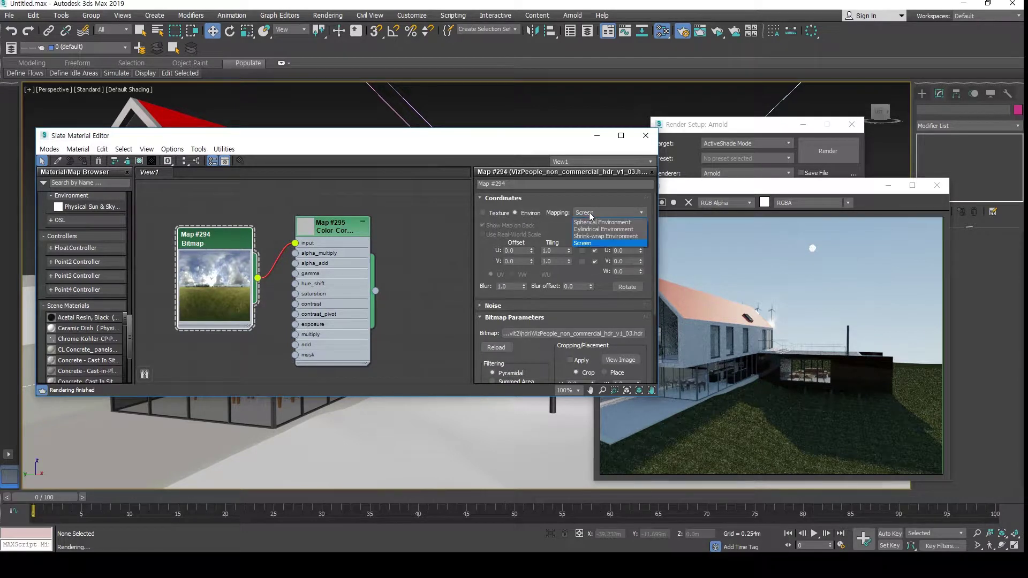
click(597, 223)
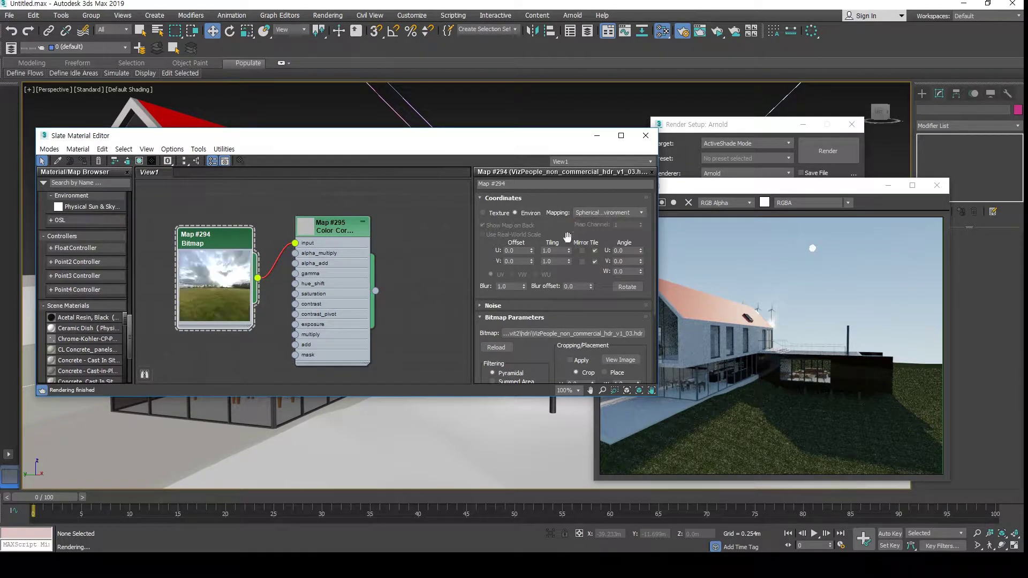
click(825, 150)
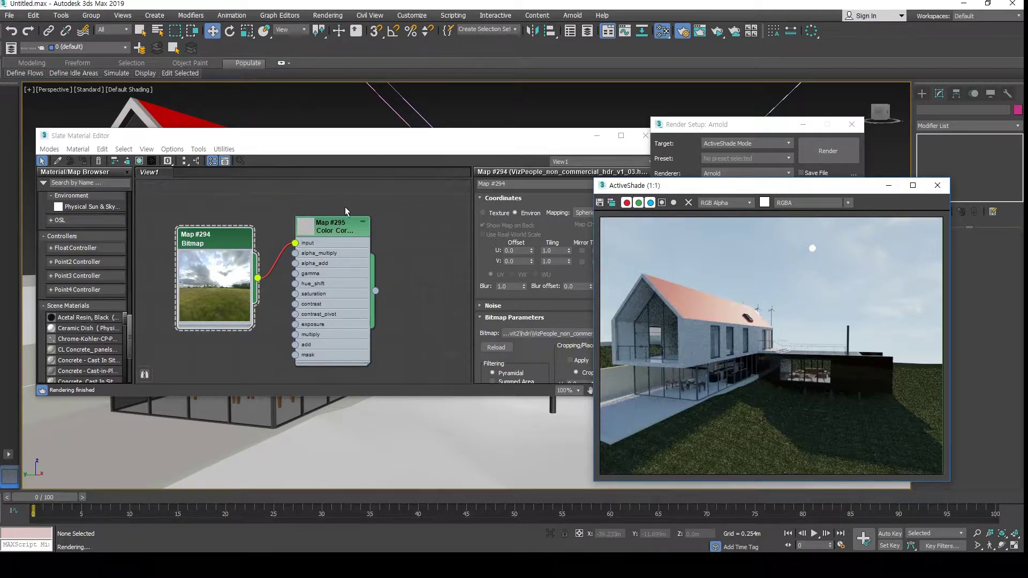
Change the Color Correct settings to exposure 3.5 and gamma 0.52, then re-render.
double_click(325, 232)
click(609, 299)
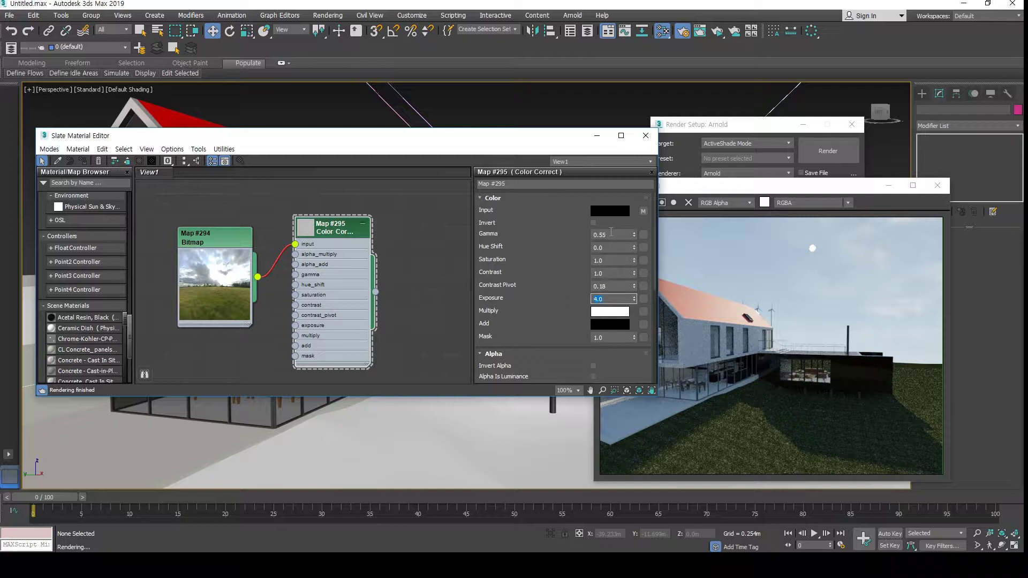
text(3.5)
click(617, 234)
text(0.52)
drag(529, 141, 469, 150)
click(835, 152)
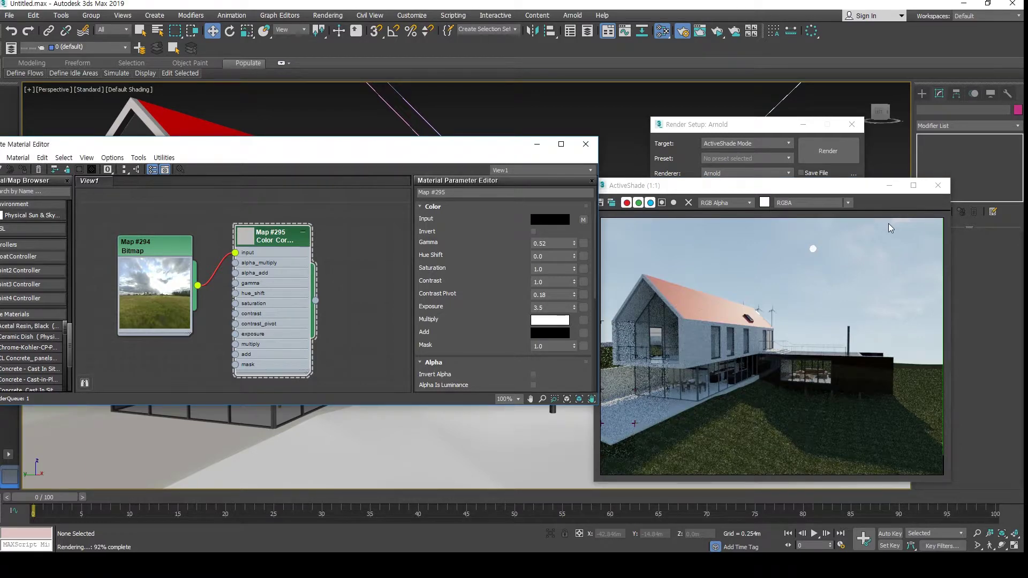
double_click(142, 246)
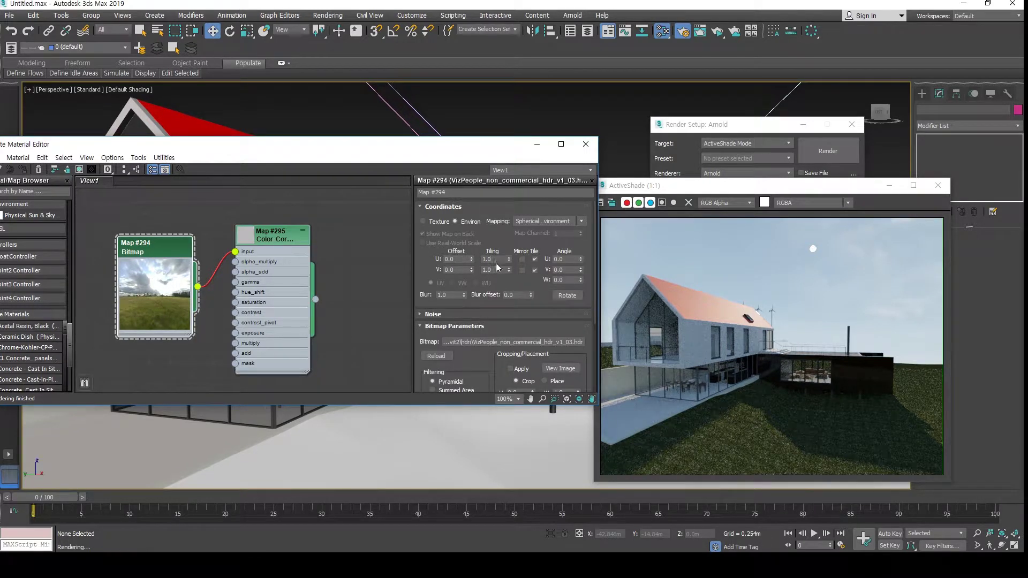
Set the HDR bitmap's U offset to 4.54 and zoom out the node view.
double_click(461, 260)
text(4.54)
key(Return)
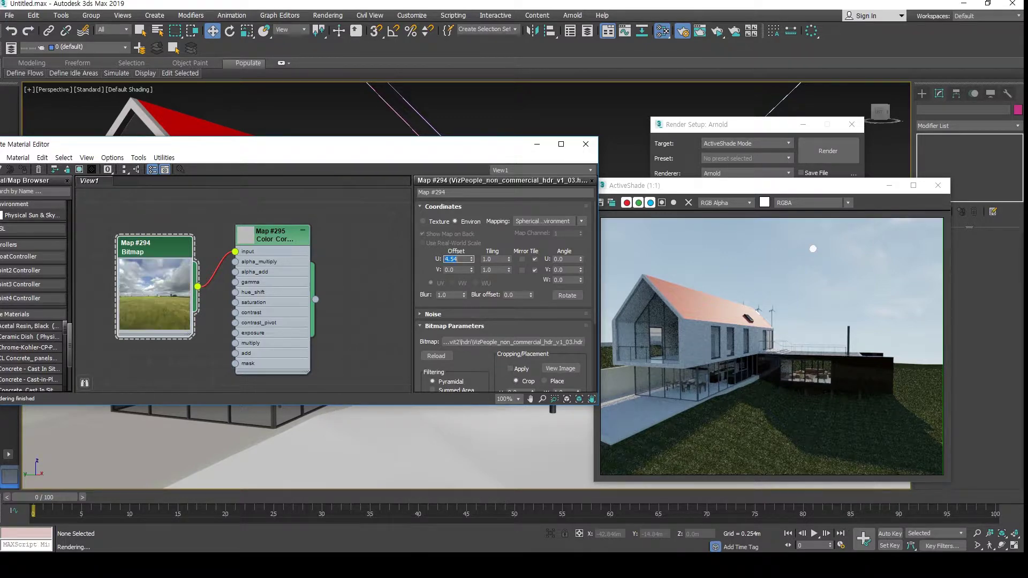
click(840, 151)
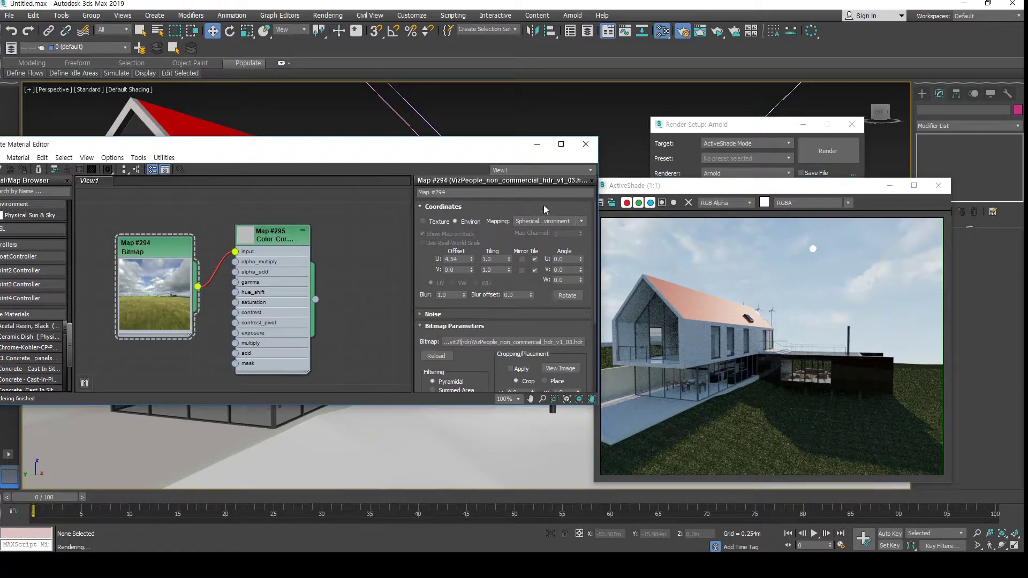
scroll(320, 273, down, 2)
scroll(321, 273, down, 1)
scroll(325, 268, down, 1)
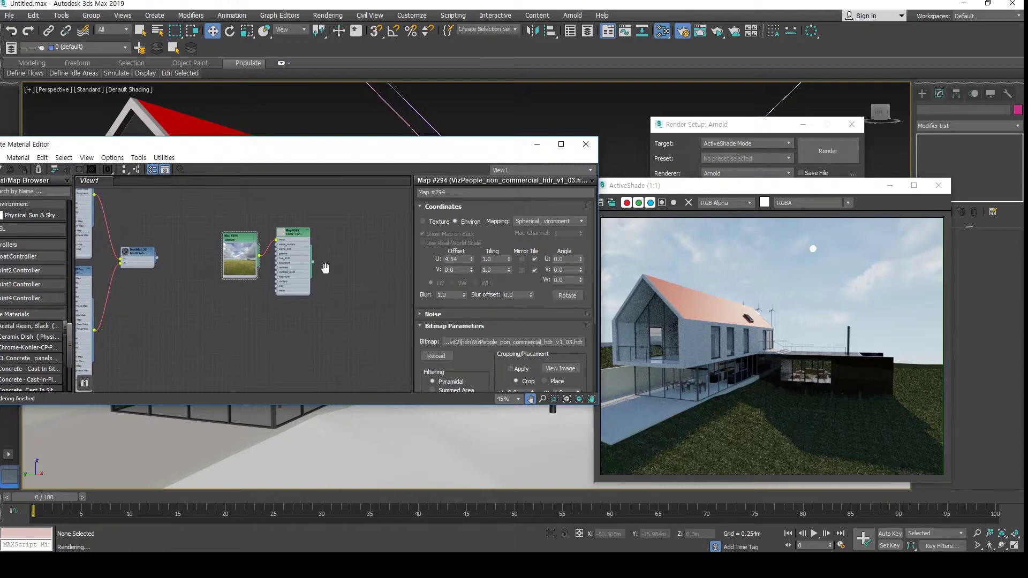
Minimize Render Setup, select the skydome light, and toggle Light Shape Visible off then on.
mouse_move(639, 182)
mouse_down()
mouse_move(559, 298)
mouse_move(581, 305)
mouse_up()
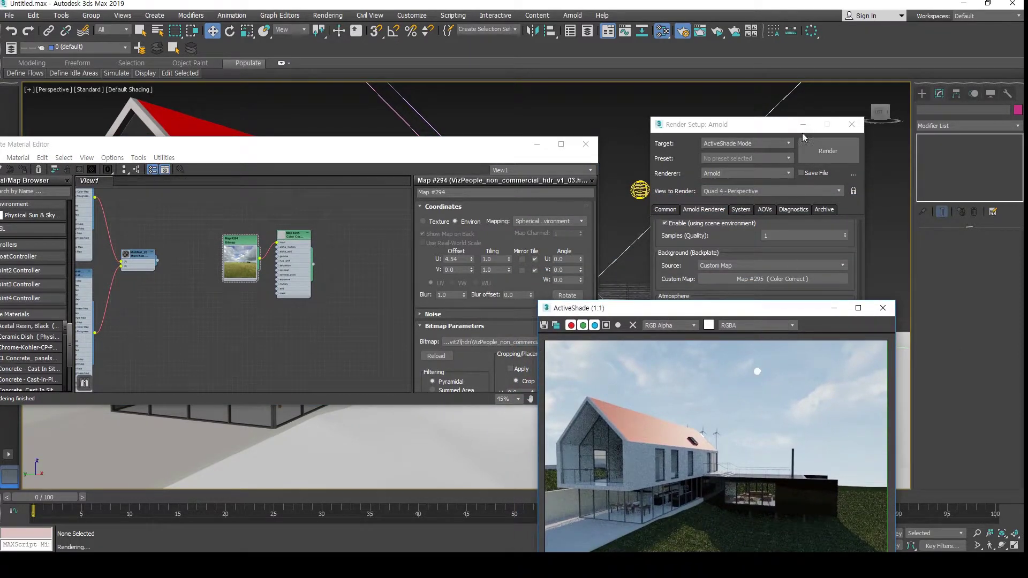
click(804, 125)
click(639, 189)
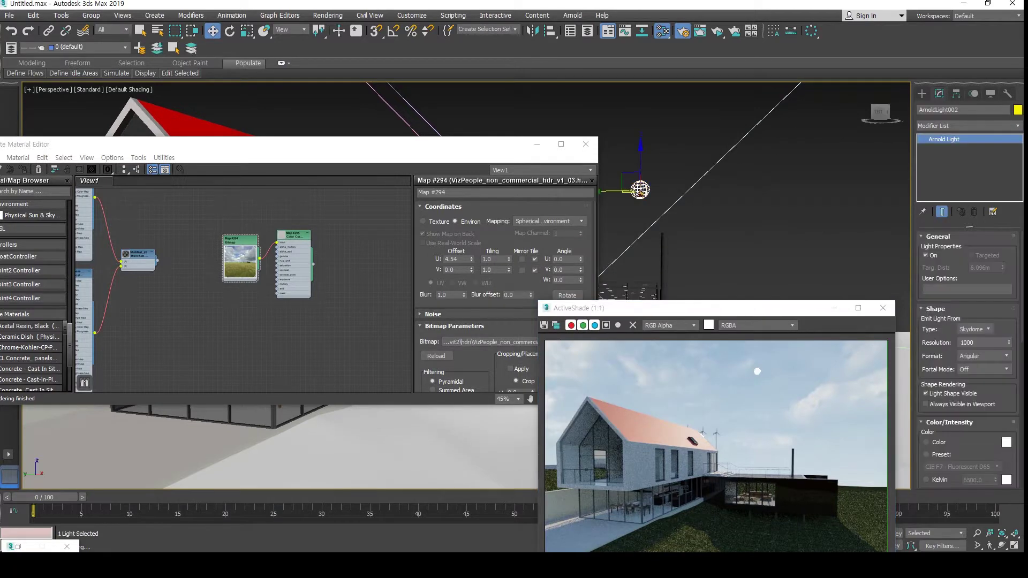
click(967, 396)
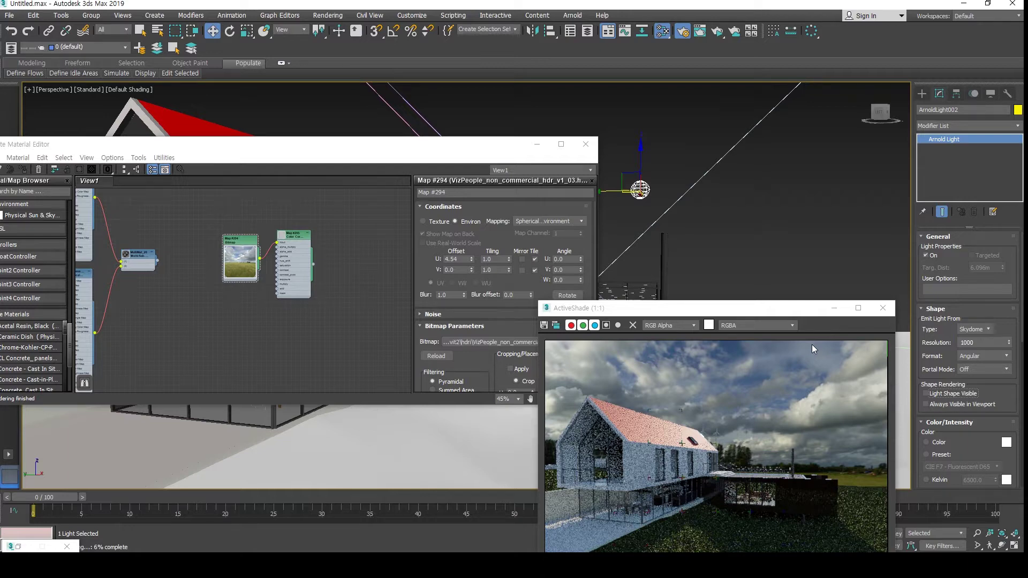
click(925, 394)
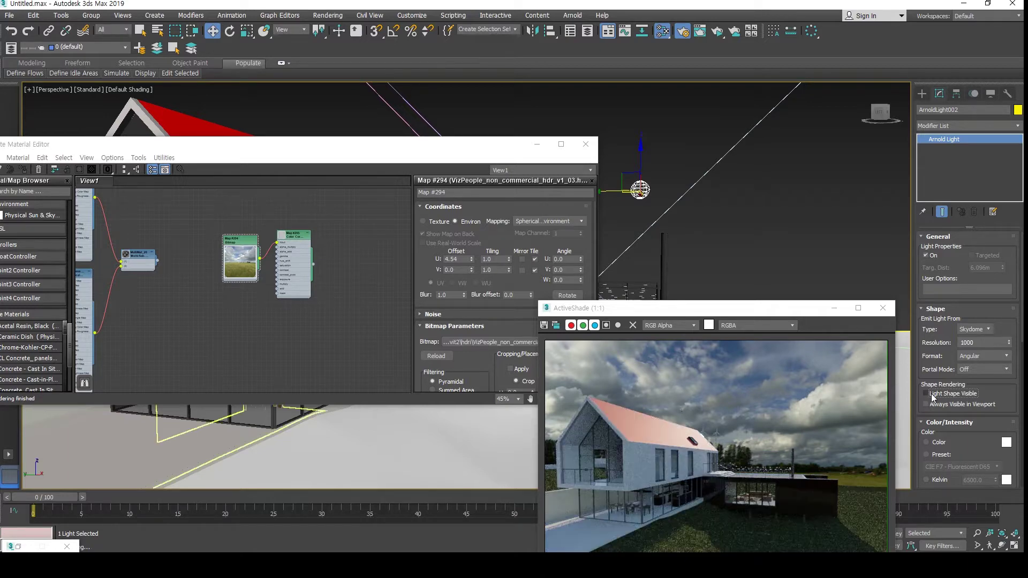
scroll(735, 439, down, 1)
scroll(734, 439, down, 1)
scroll(734, 438, up, 1)
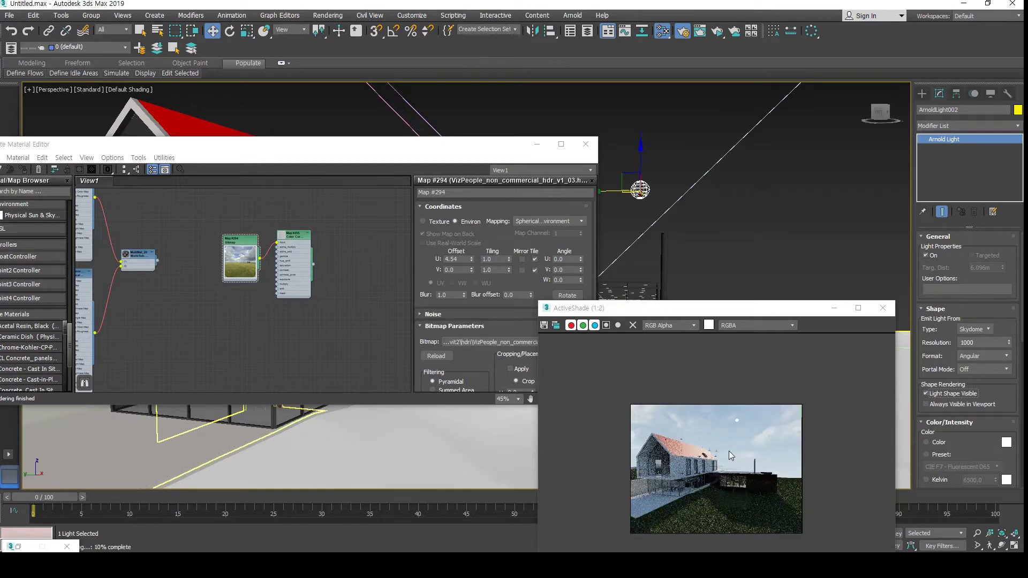
Rotate the skydome light about -23.2° around Y, then deselect it.
click(537, 144)
mouse_move(544, 181)
alt+middle_down()
mouse_move(545, 163)
mouse_move(537, 214)
mouse_move(518, 247)
alt+middle_up()
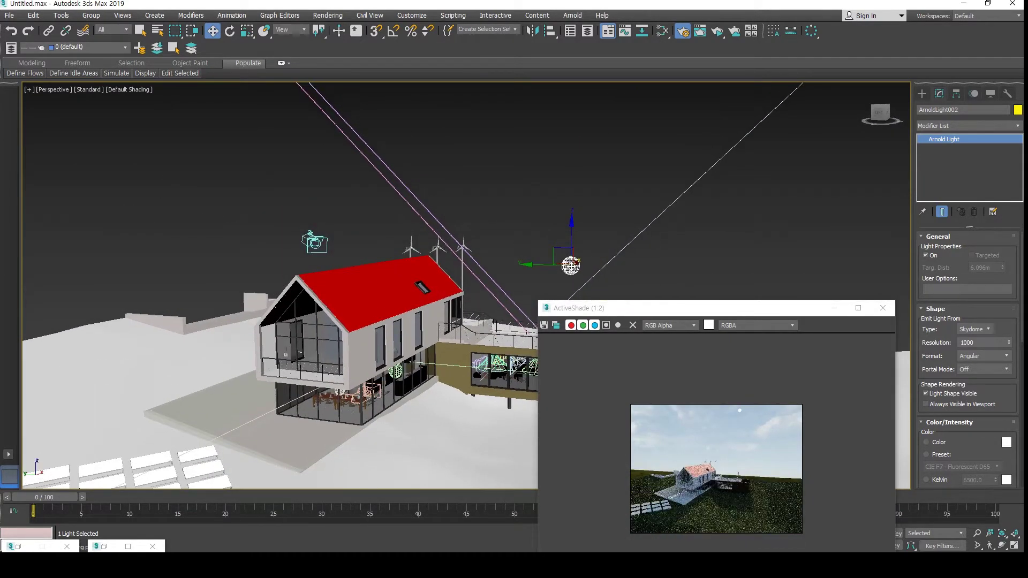
scroll(583, 279, up, 3)
scroll(578, 262, up, 2)
key(e)
mouse_move(575, 234)
mouse_down()
mouse_move(555, 258)
mouse_move(565, 228)
mouse_up()
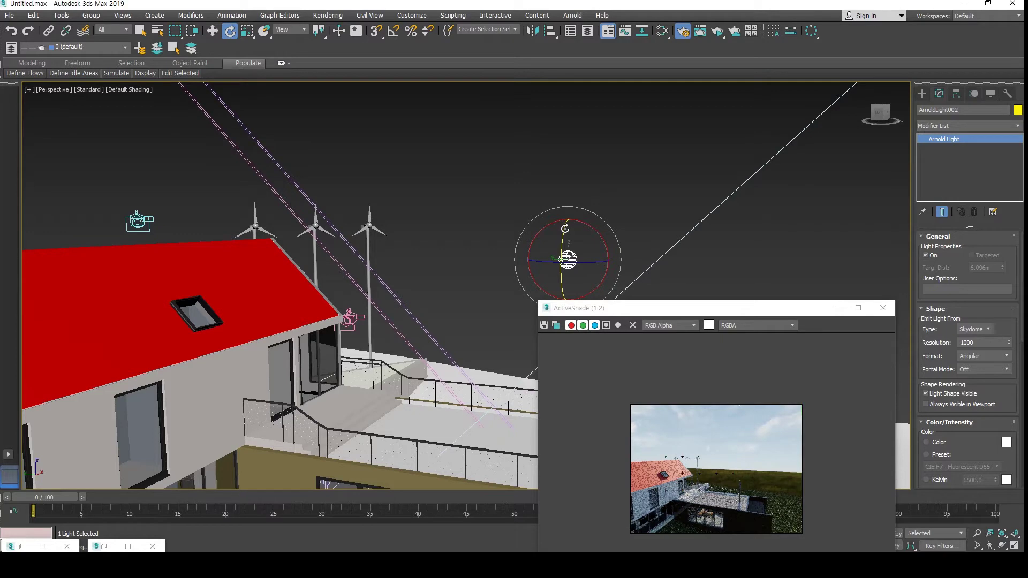
mouse_move(564, 229)
alt+middle_down()
mouse_move(427, 264)
mouse_move(513, 226)
alt+middle_up()
click(434, 256)
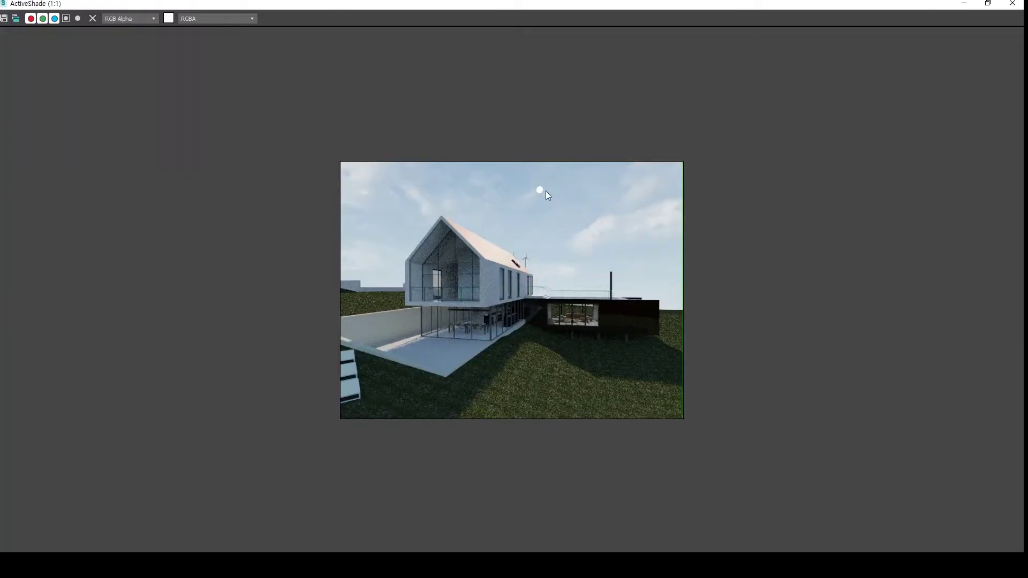
Restore the maximized ActiveShade window to a floating window.
click(987, 4)
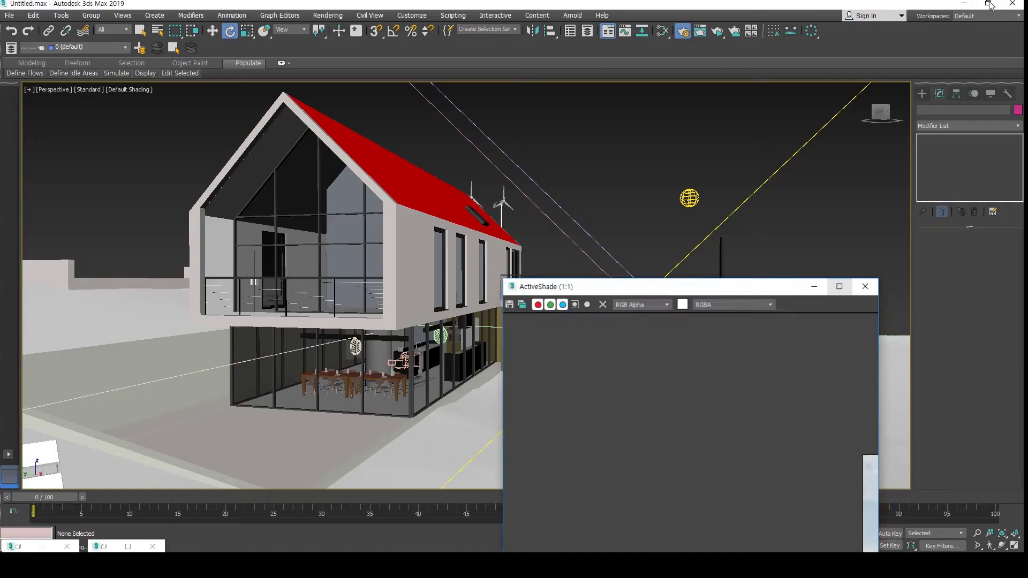